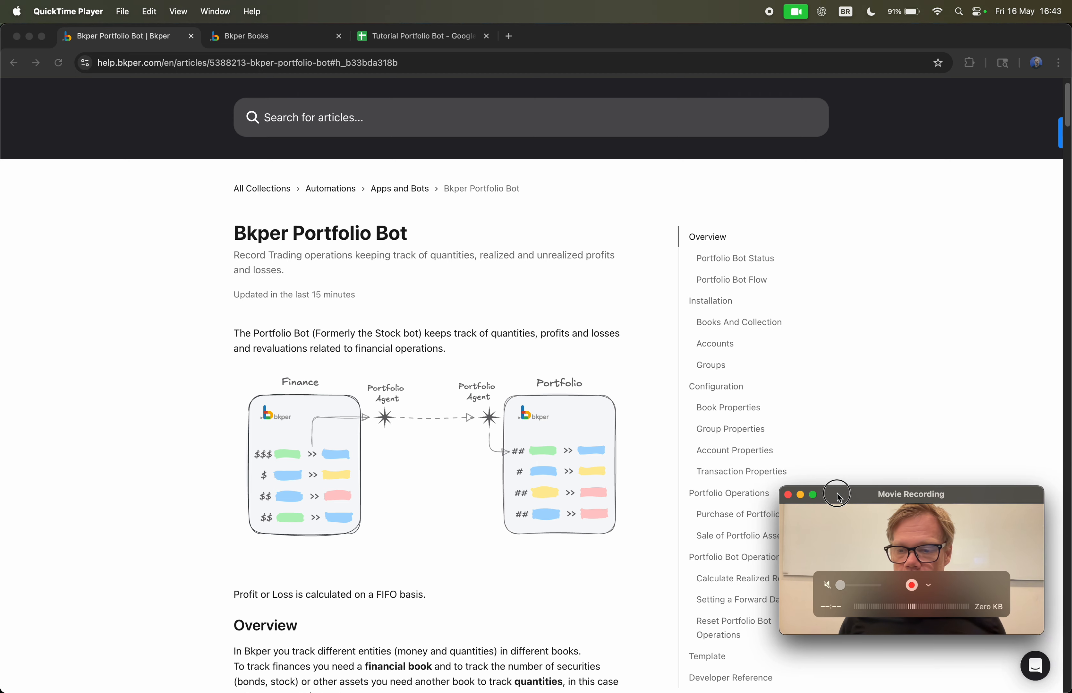
# Review the tutorial steps sheet and read the Bkper Portfolio Bot help article through its Books And Collection installation instructions.
pyautogui.click(403, 43)
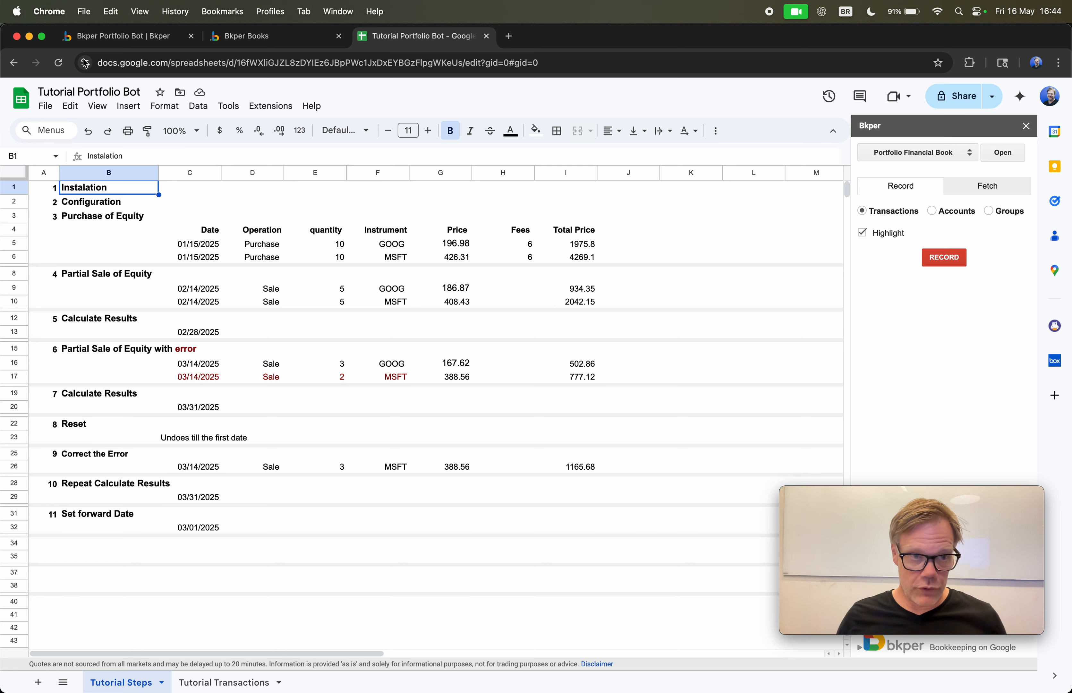
pyautogui.click(121, 36)
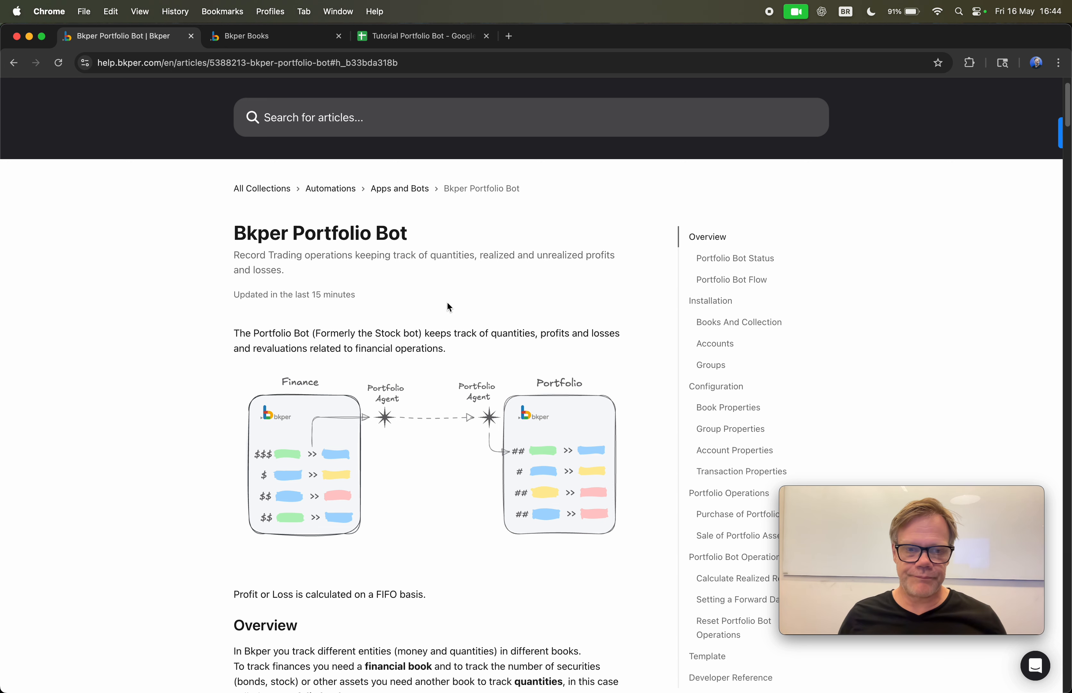
pyautogui.scroll(-10, 496, 332)
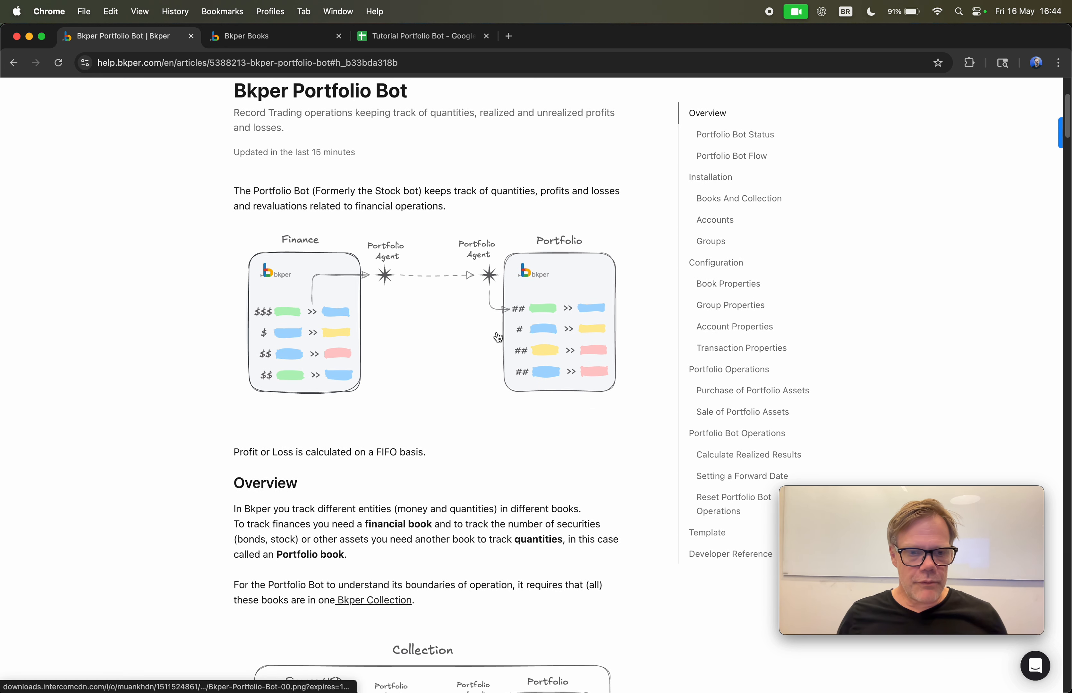
pyautogui.scroll(9, 520, 372)
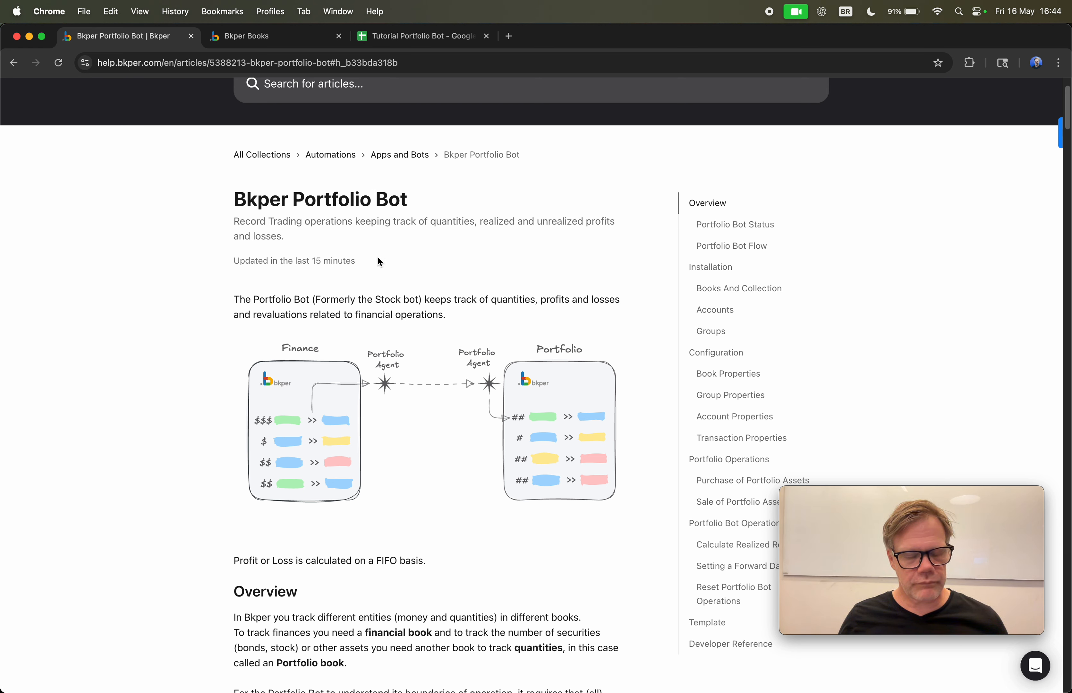
pyautogui.scroll(-9, 380, 261)
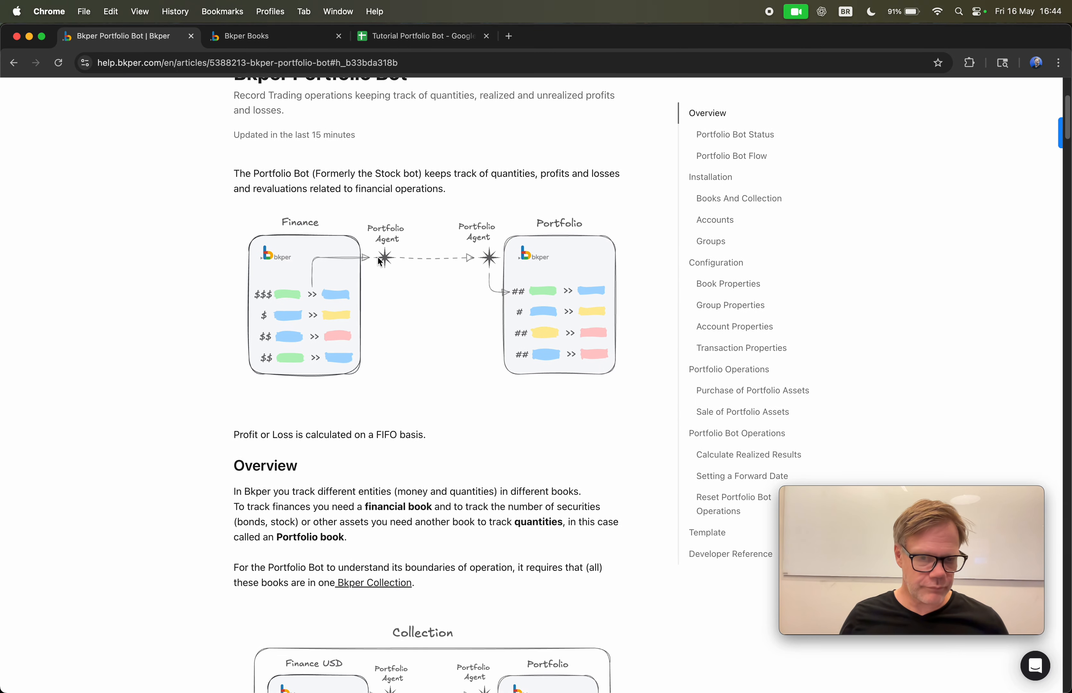
pyautogui.scroll(-16, 380, 261)
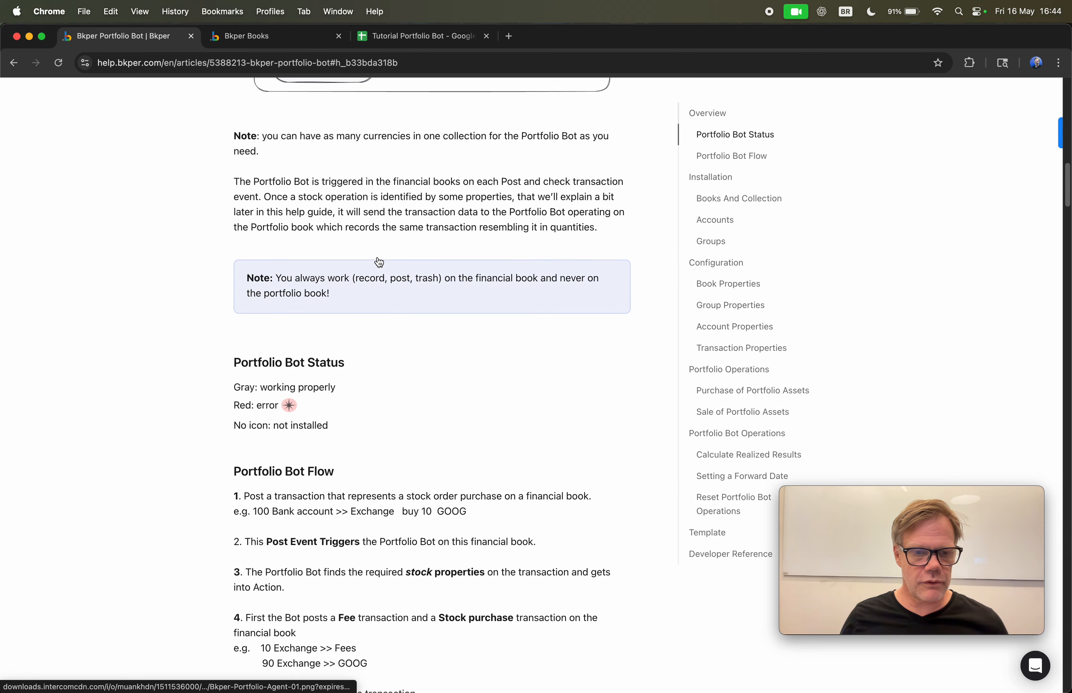
pyautogui.scroll(-10, 380, 261)
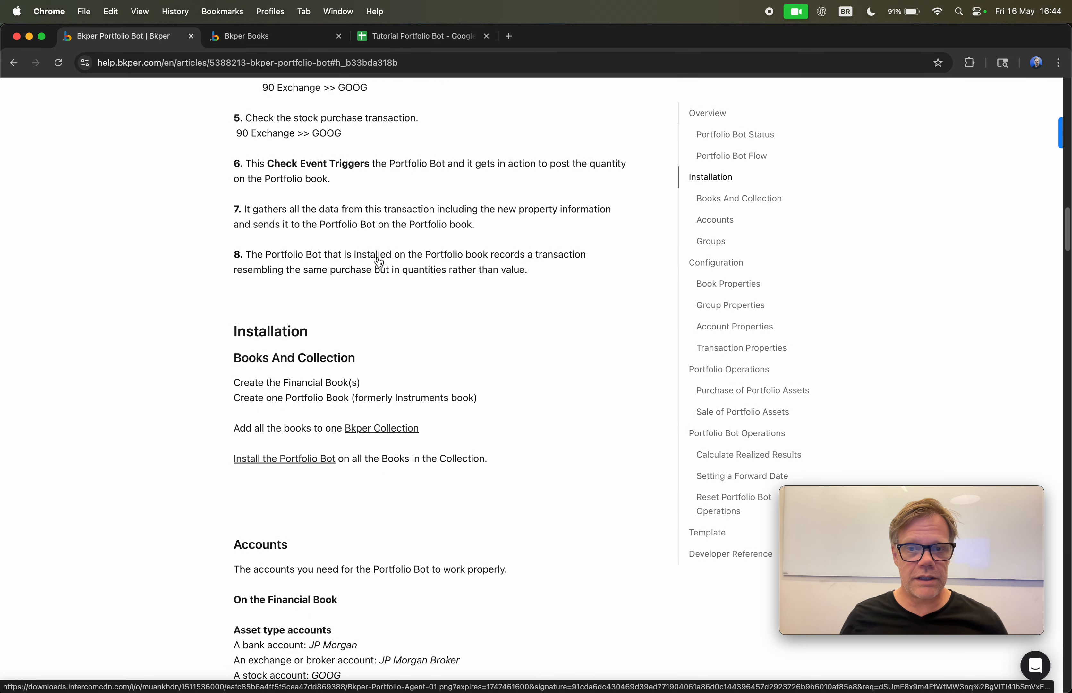
pyautogui.scroll(-3, 377, 257)
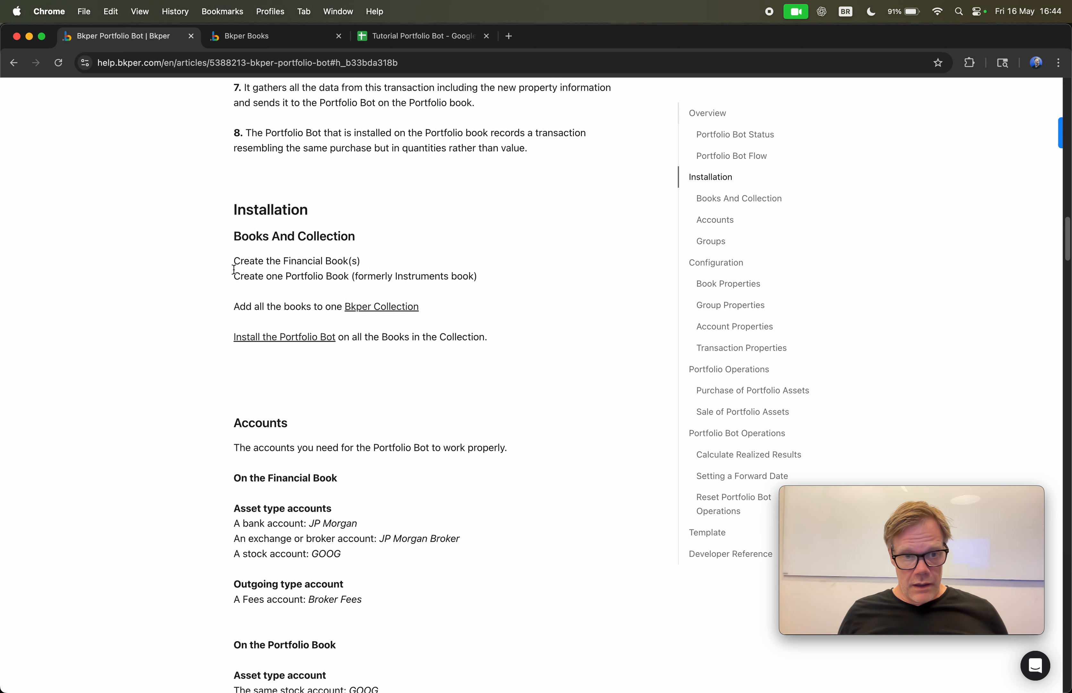
pyautogui.moveTo(252, 264); pyautogui.dragTo(348, 278)
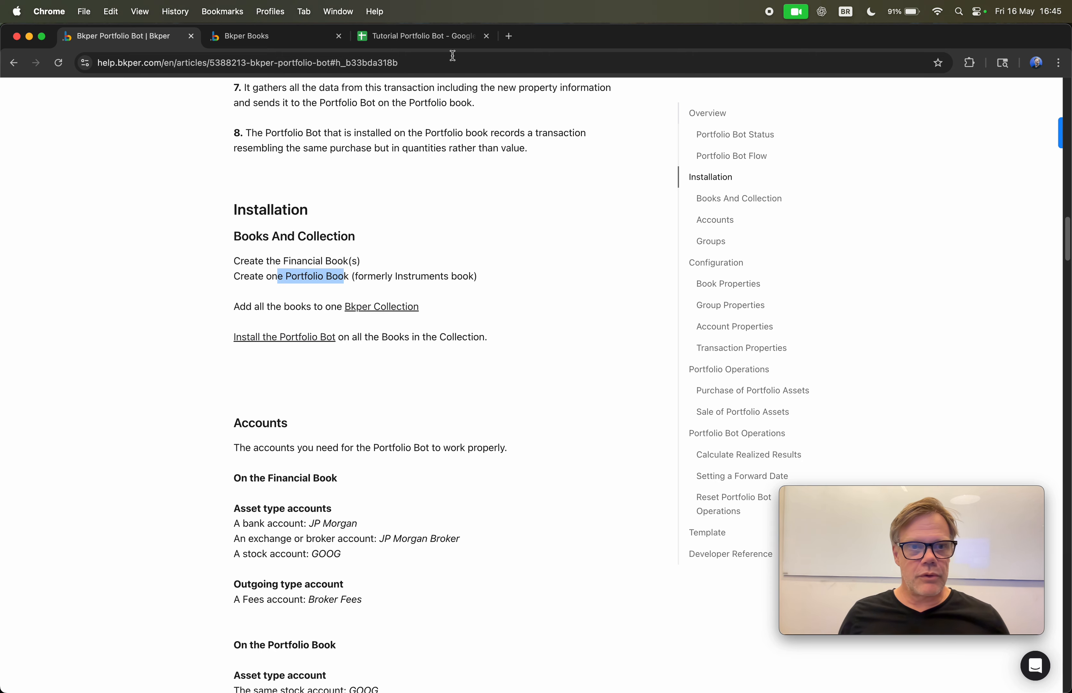
# Create a new Bkper book and rename it "Portfolio Financial Book".
pyautogui.click(252, 38)
pyautogui.click(258, 187)
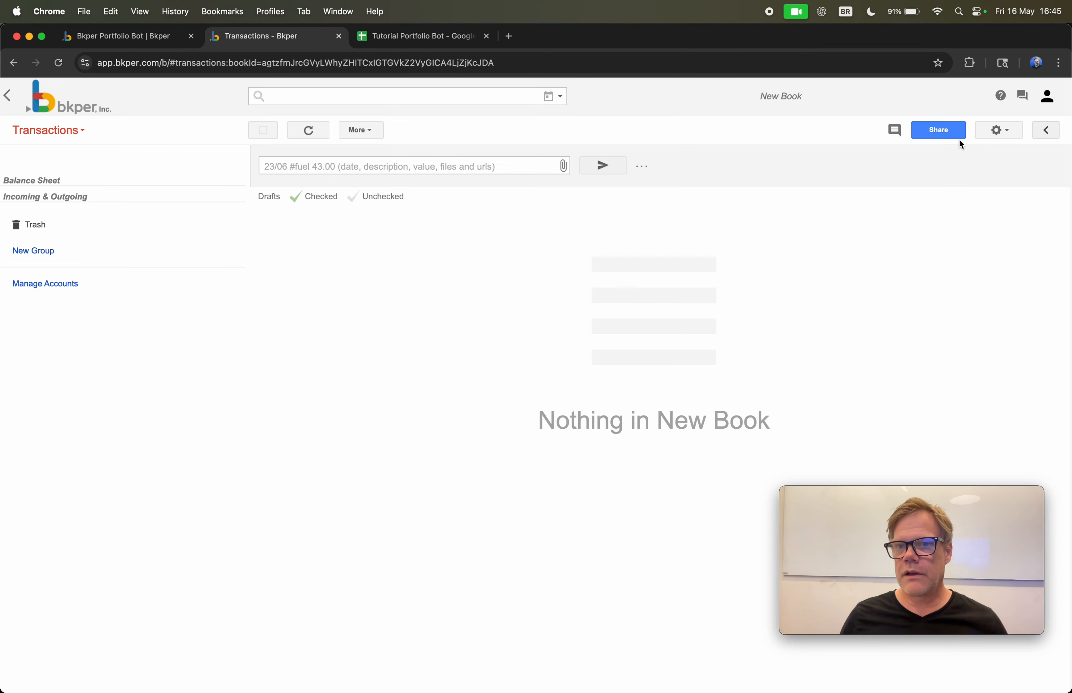
pyautogui.click(783, 95)
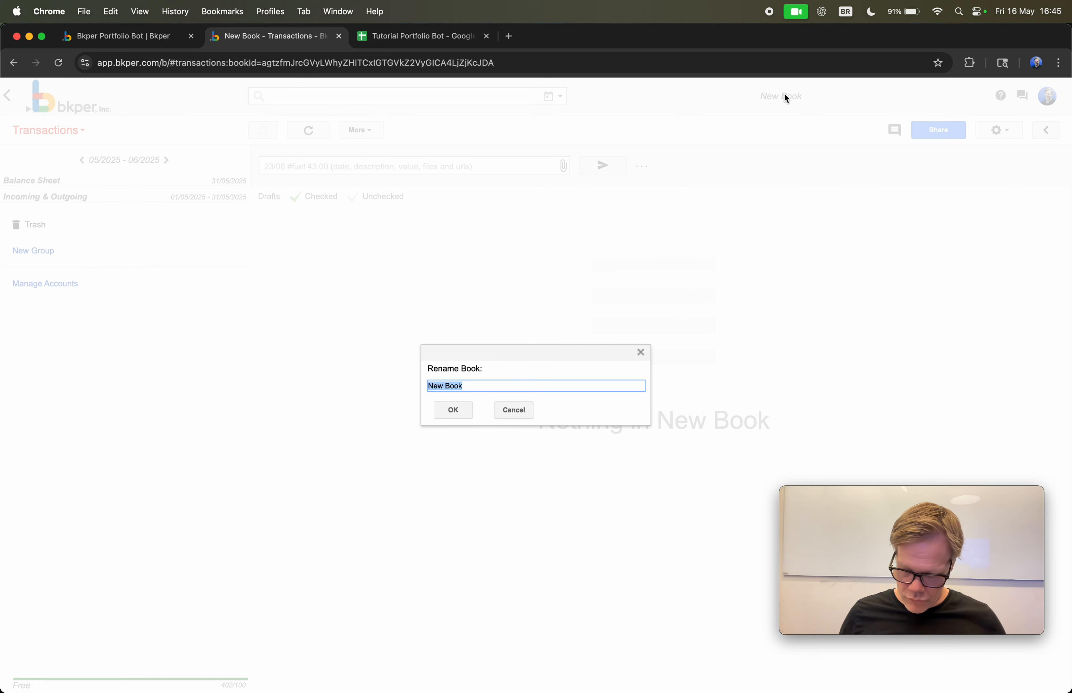
pyautogui.write('Portfolio Financial')
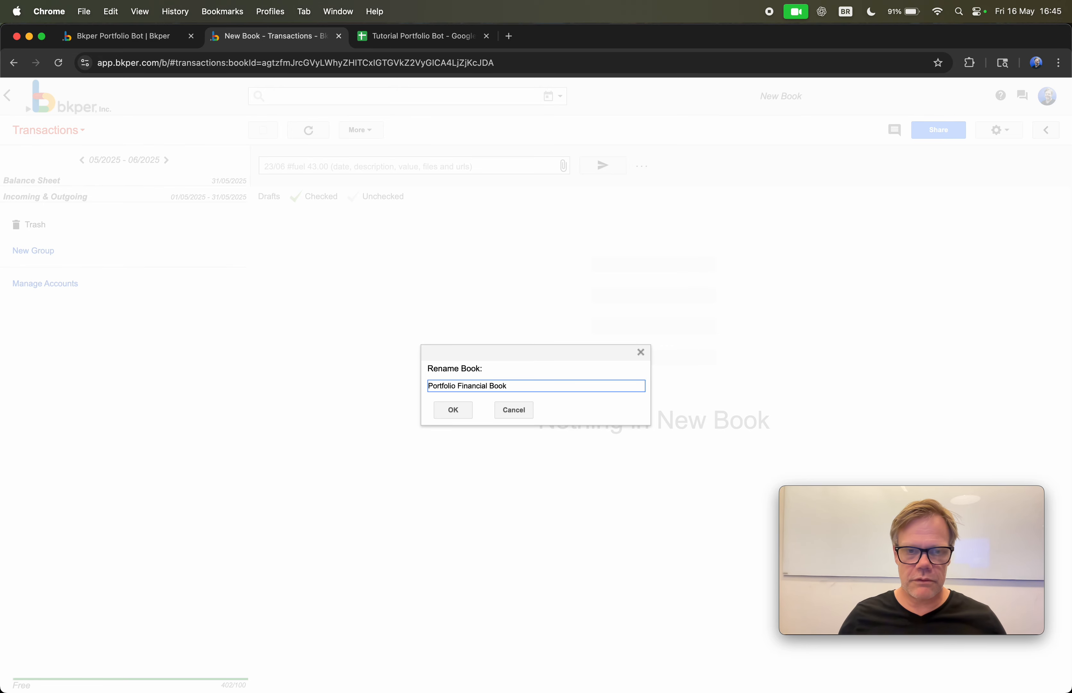
pyautogui.click(452, 411)
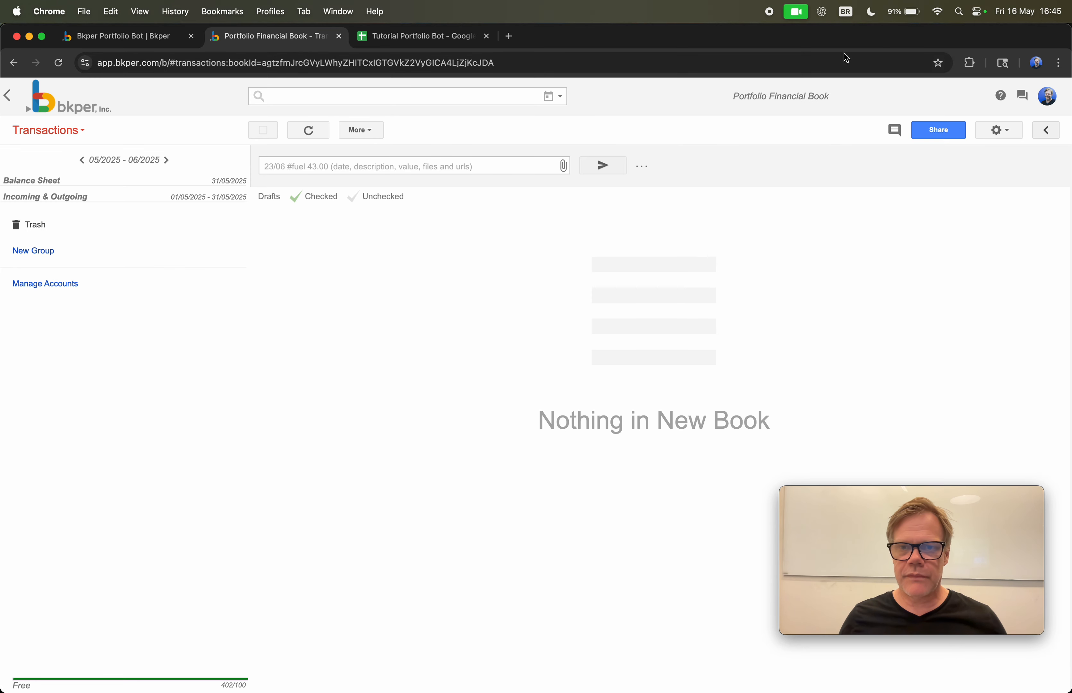
# Return to the books list, create another new book and rename it "Portfolio Portfolio Book".
pyautogui.click(8, 96)
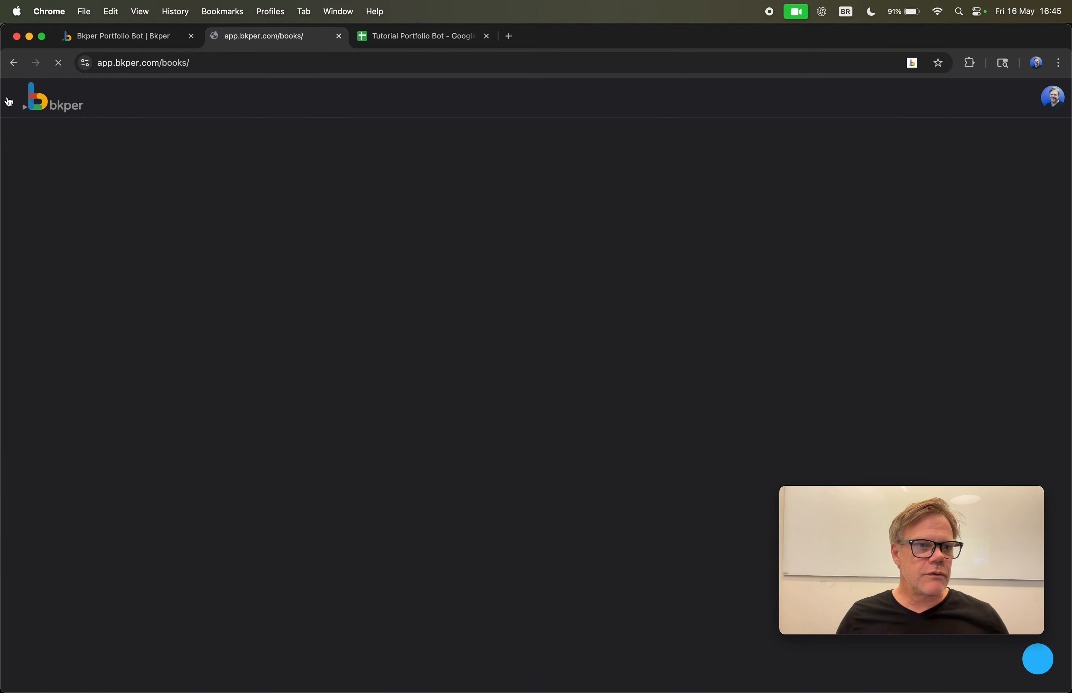
pyautogui.click(271, 192)
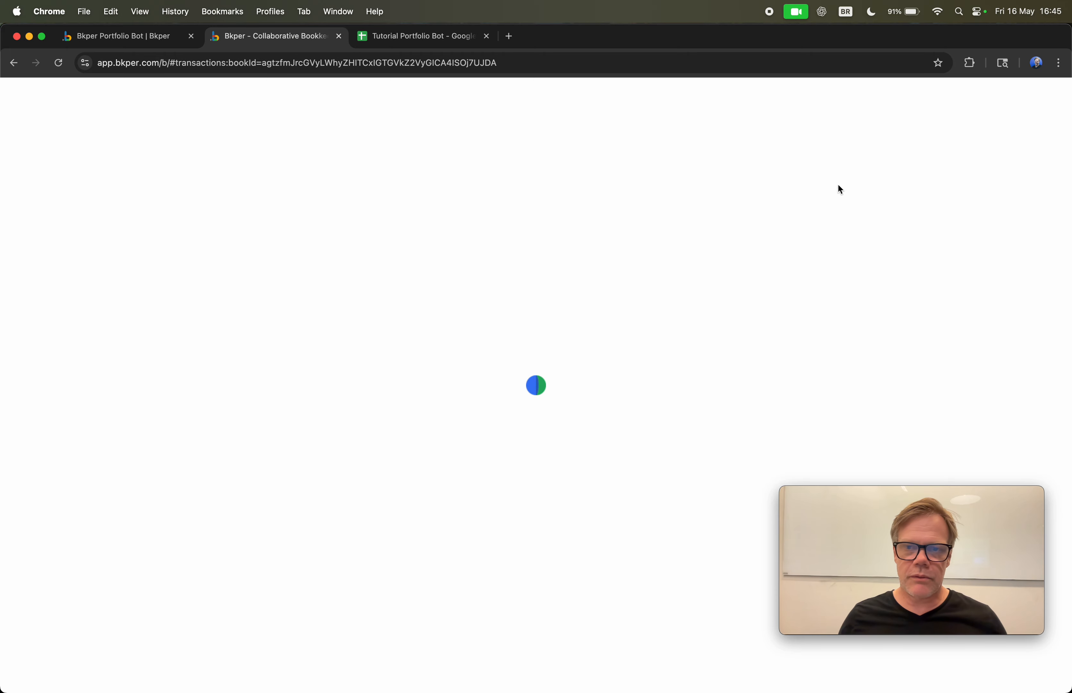
pyautogui.click(766, 96)
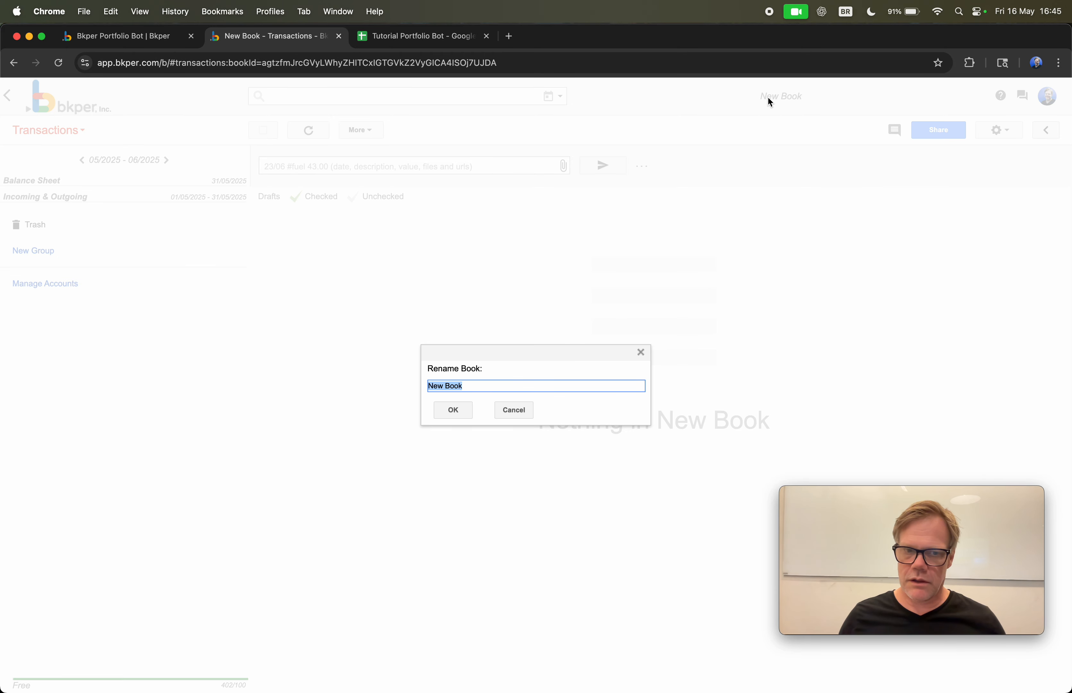
pyautogui.write('Portfolio Portfolio')
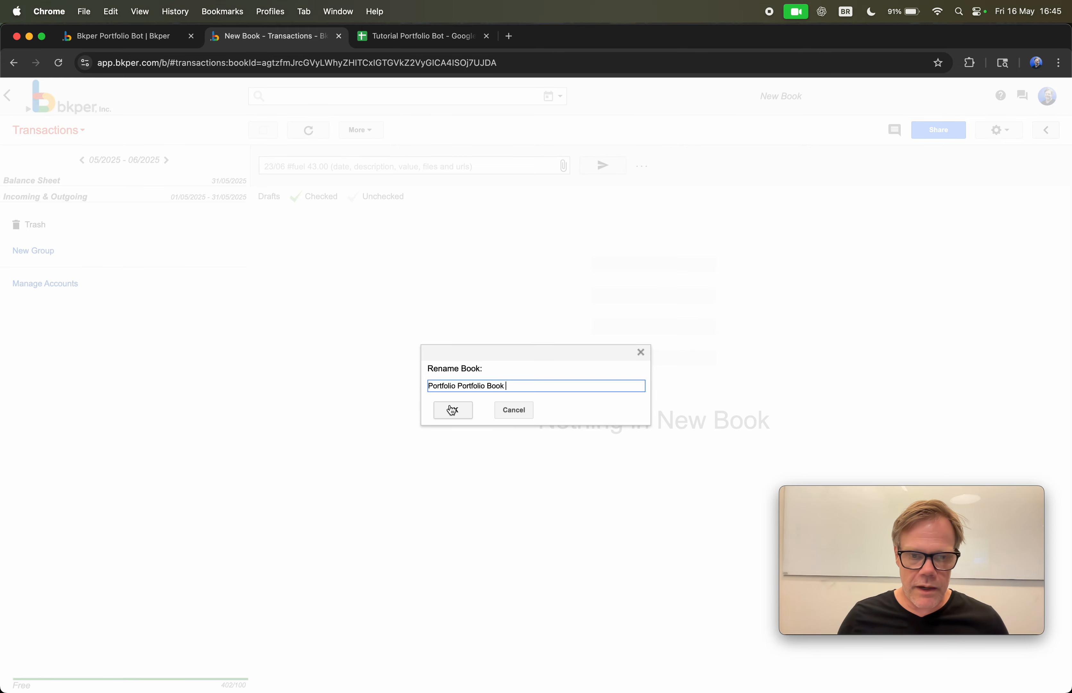
pyautogui.click(450, 410)
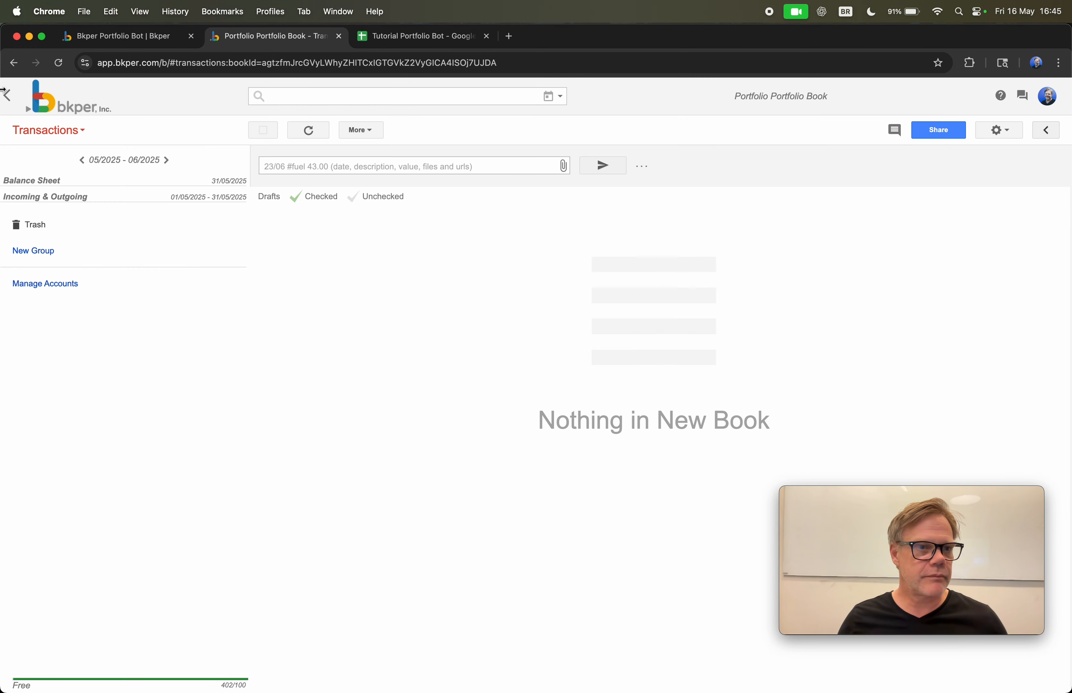
# Check the help article's collection instruction and create a new collection named "Portfolio" in the books list.
pyautogui.click(113, 38)
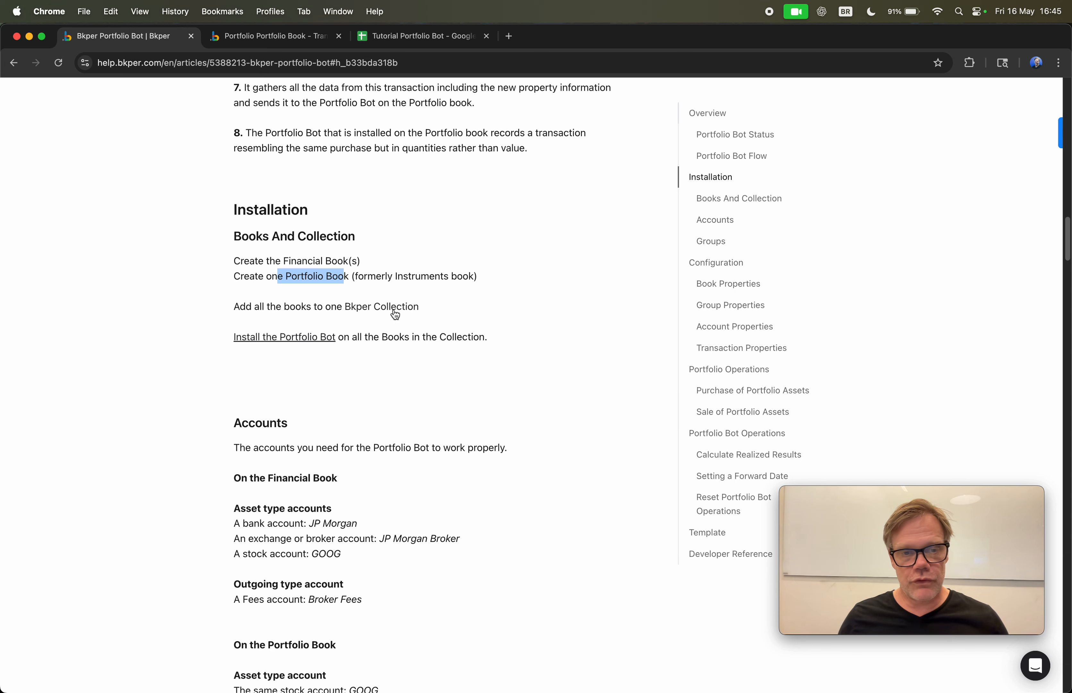
pyautogui.click(280, 32)
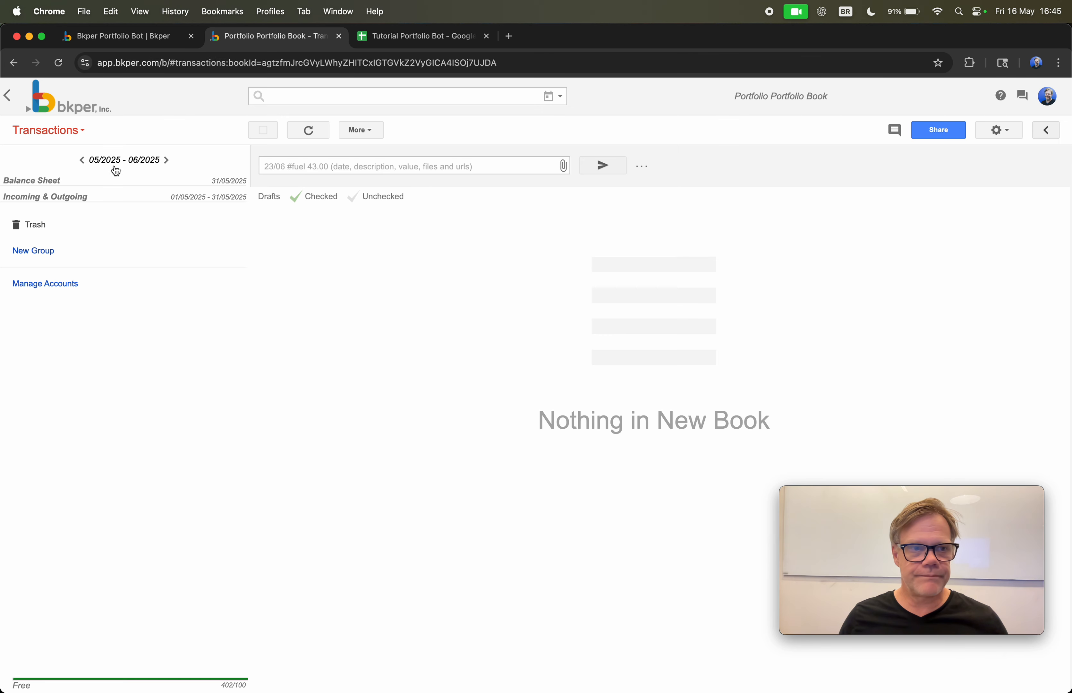
pyautogui.click(11, 97)
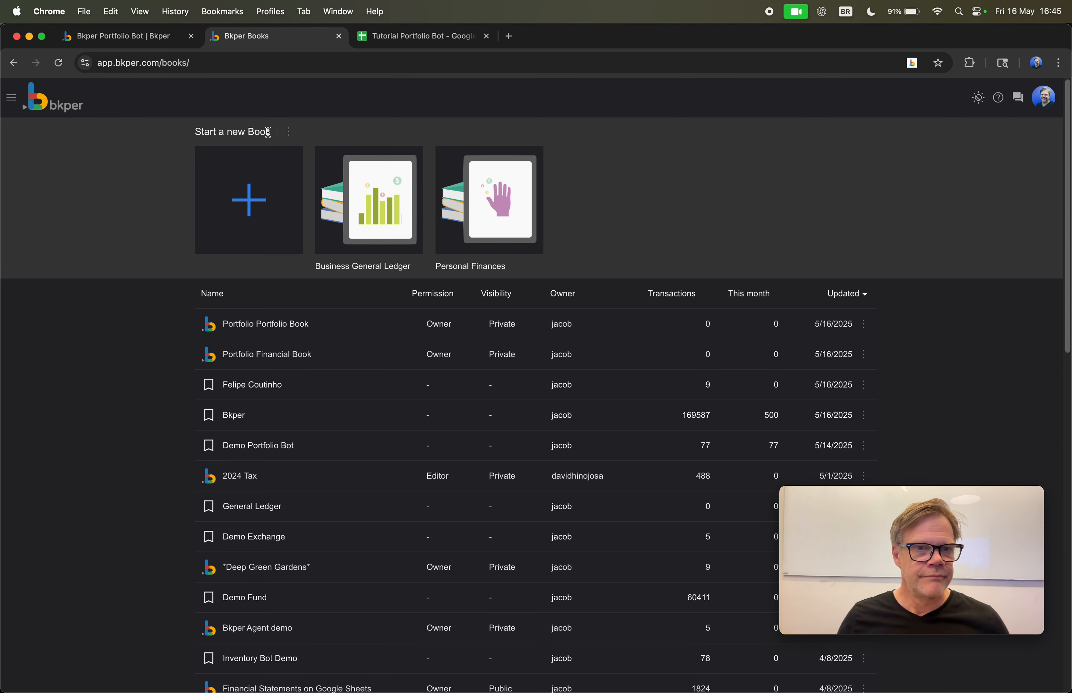
pyautogui.click(289, 131)
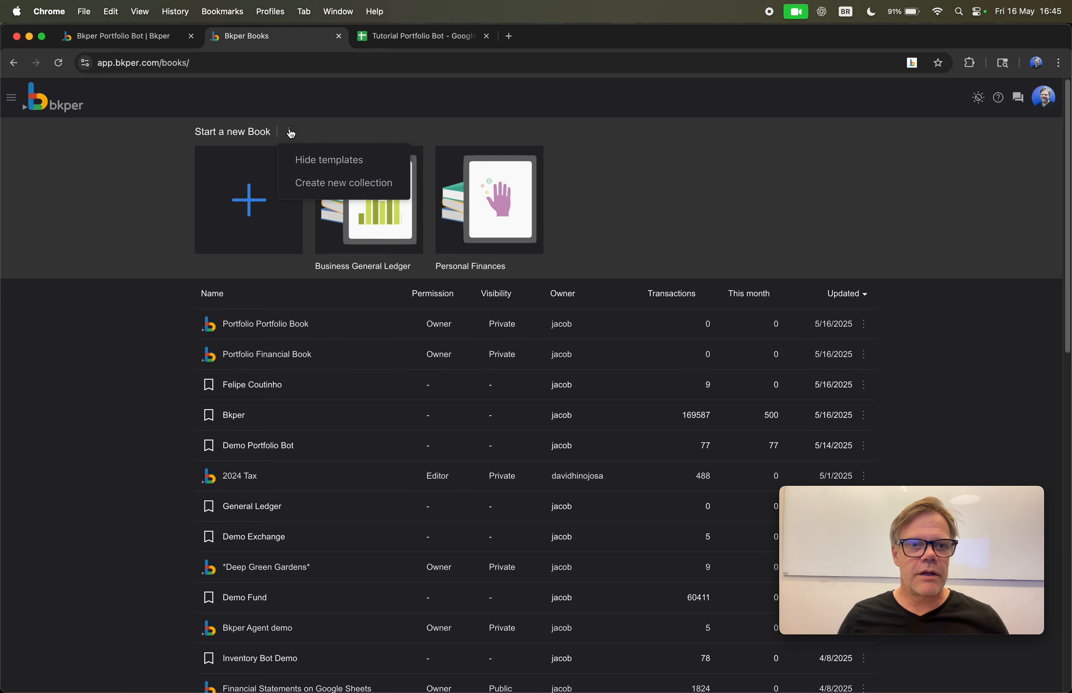
pyautogui.click(335, 184)
pyautogui.click(411, 395)
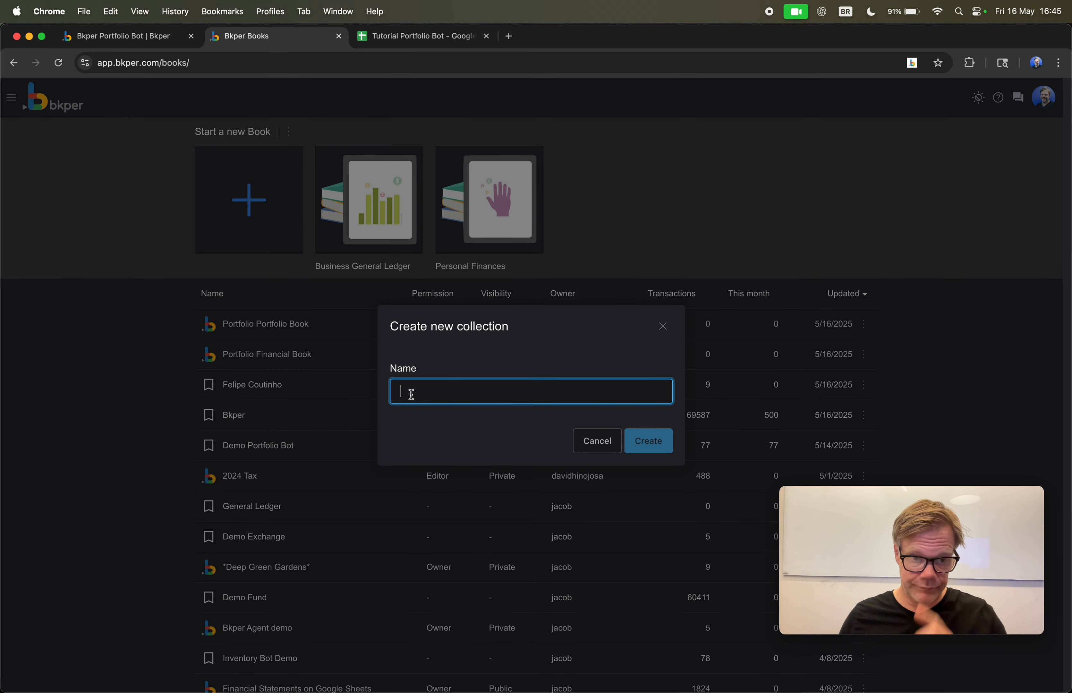
pyautogui.write('Portfolio')
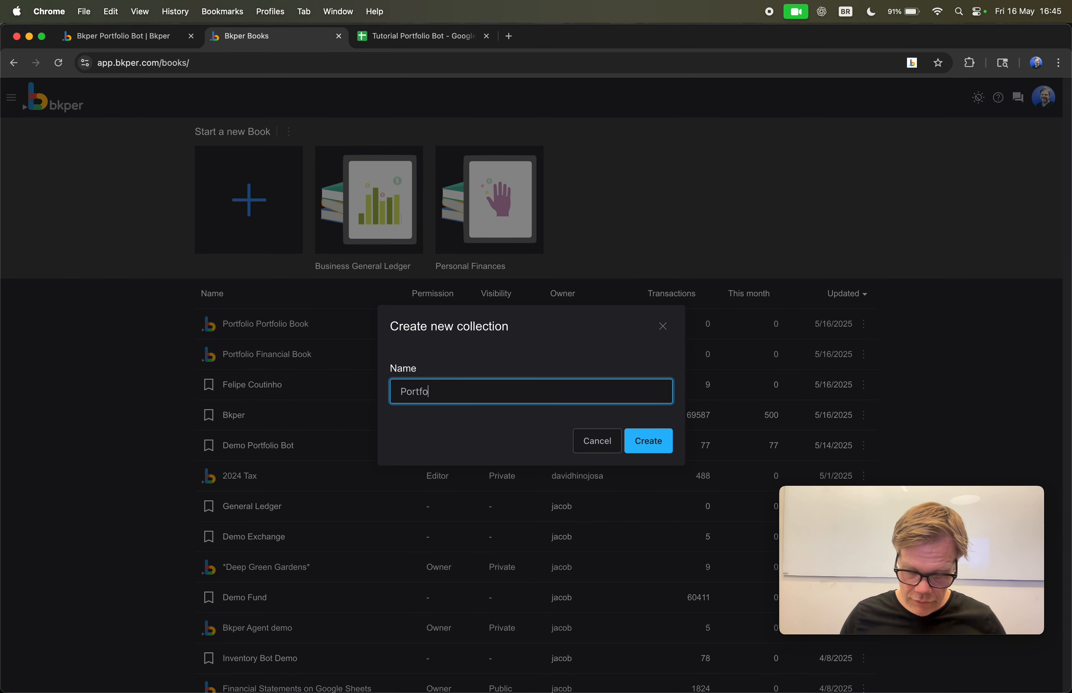
pyautogui.click(650, 443)
# Move Portfolio Portfolio Book and Portfolio Financial Book into the Portfolio collection, and open both books, ending on the financial one.
pyautogui.moveTo(286, 366); pyautogui.dragTo(286, 337)
pyautogui.moveTo(282, 392); pyautogui.dragTo(296, 338)
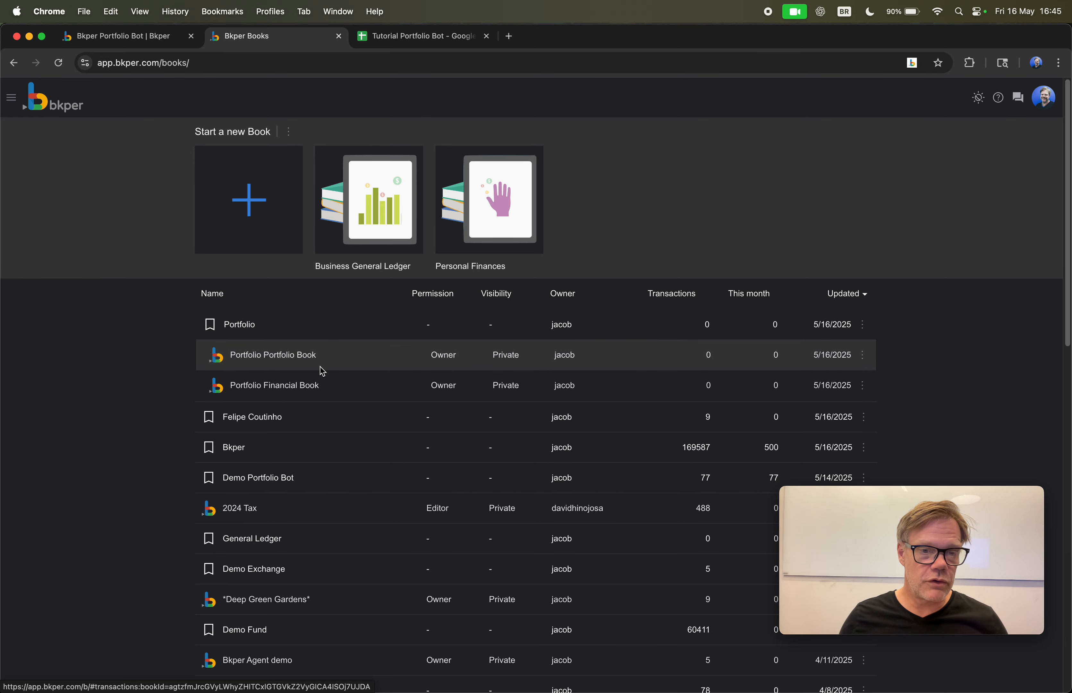
pyautogui.click(285, 357)
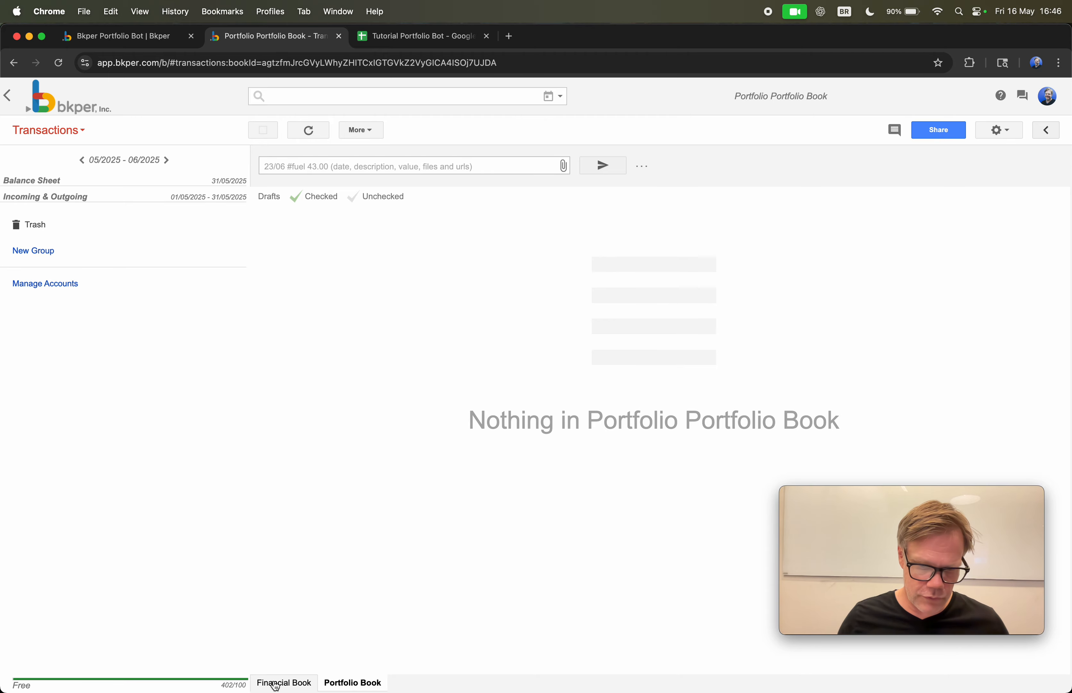
pyautogui.click(276, 684)
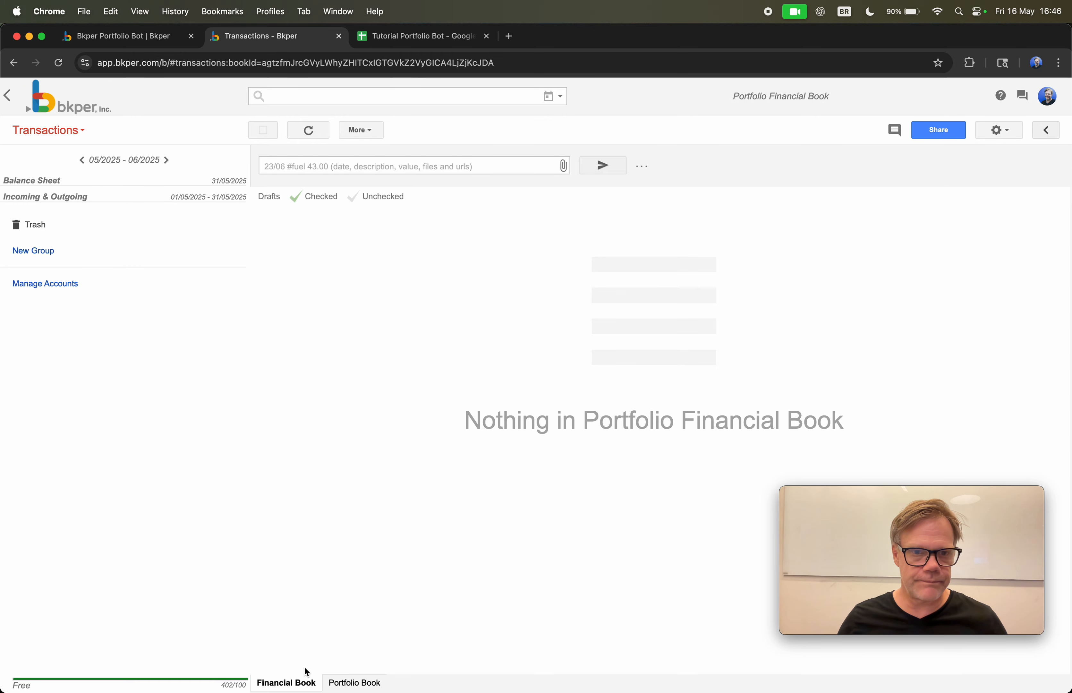
# Following the help article, install the Portfolio Bot app on the Portfolio Financial Book and return to its transactions.
pyautogui.click(142, 38)
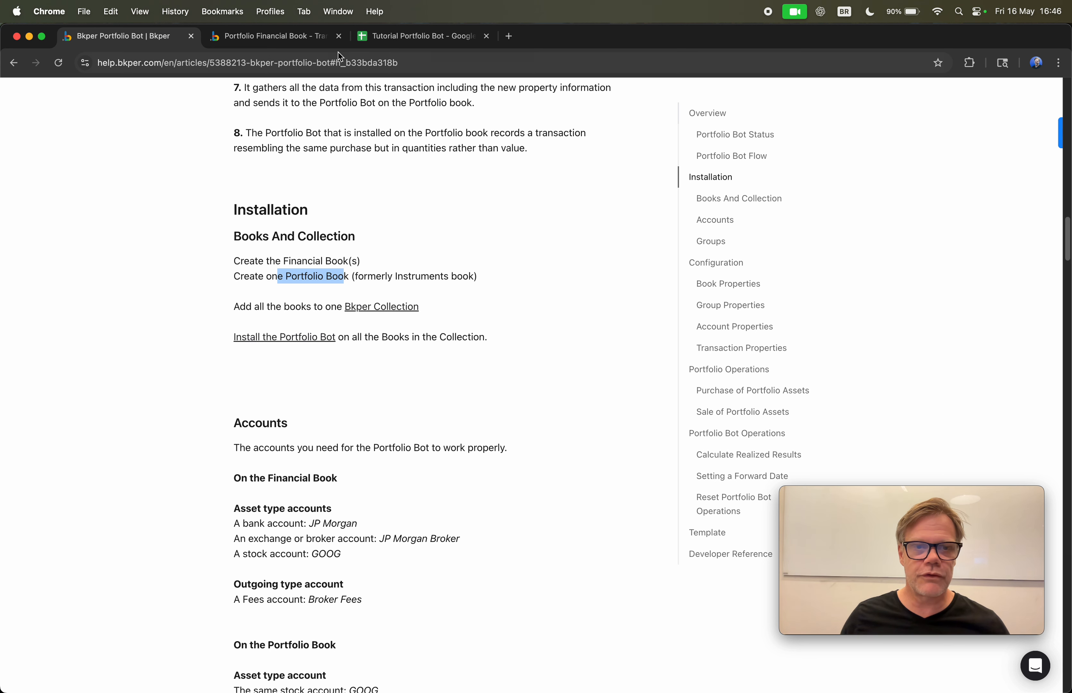
pyautogui.click(269, 37)
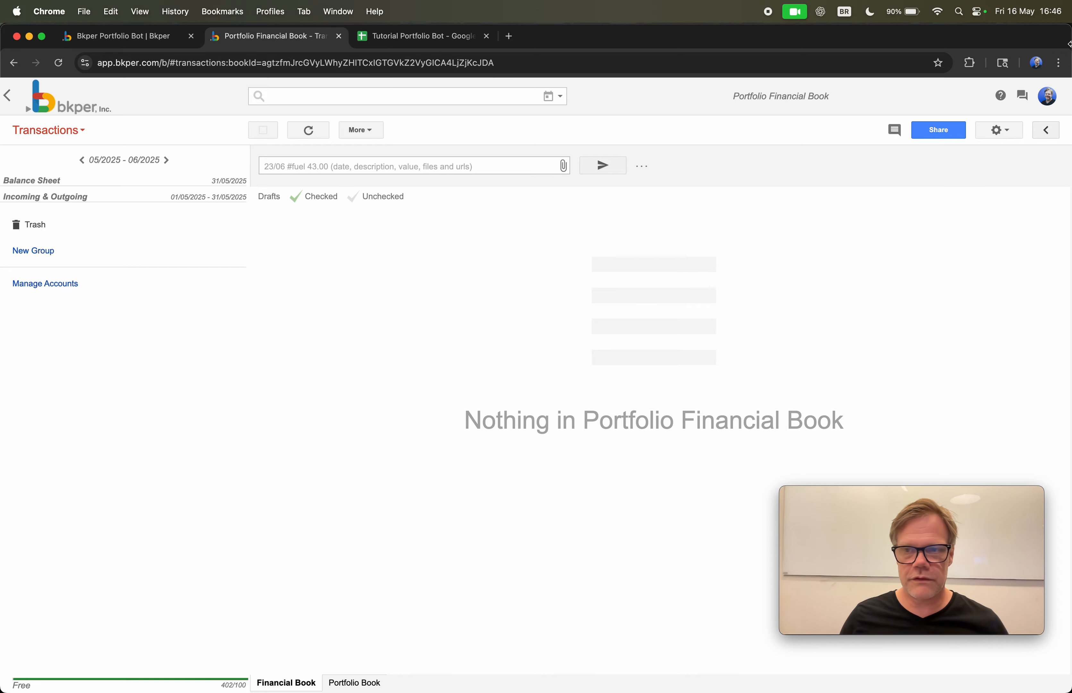
pyautogui.click(996, 132)
pyautogui.click(981, 279)
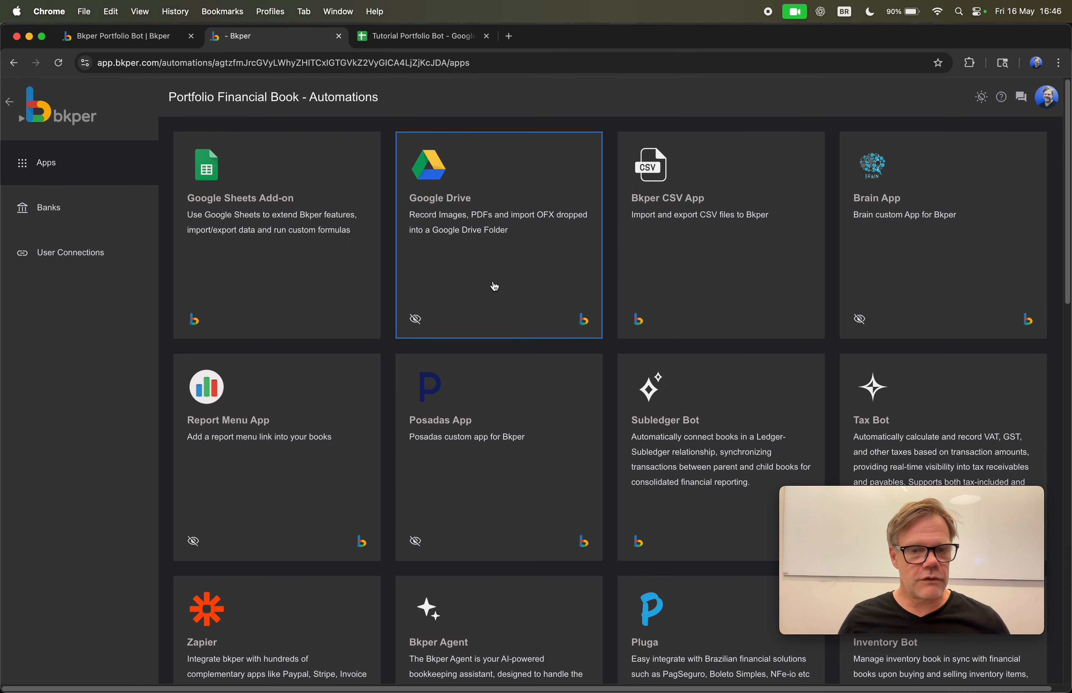
pyautogui.scroll(-20, 494, 286)
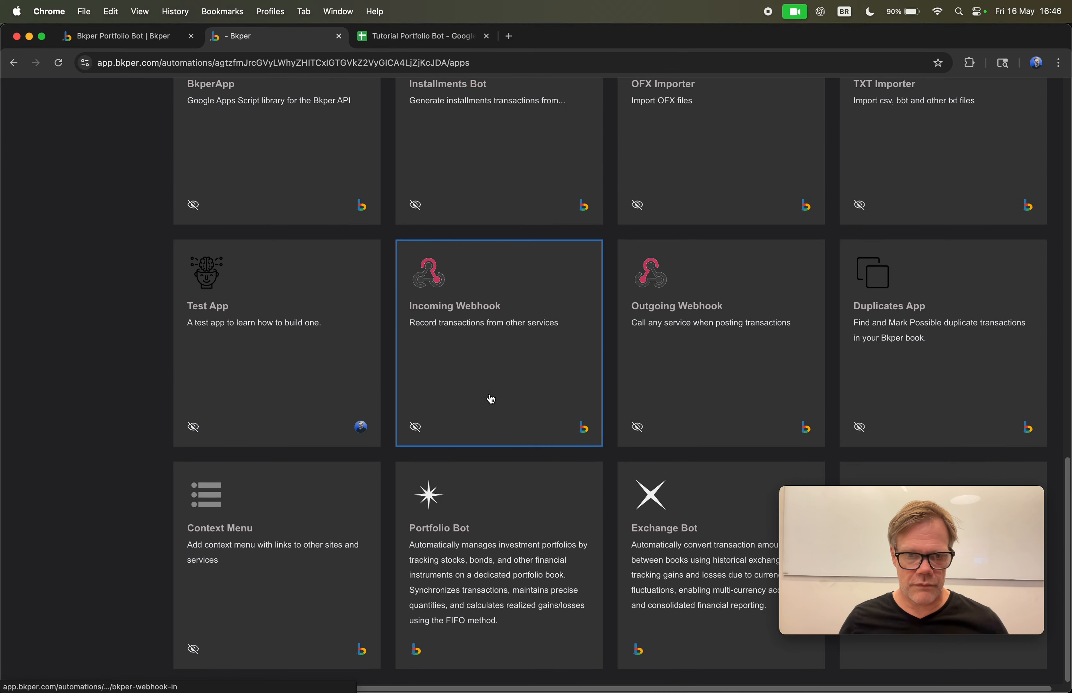
pyautogui.click(481, 518)
pyautogui.scroll(-10, 520, 363)
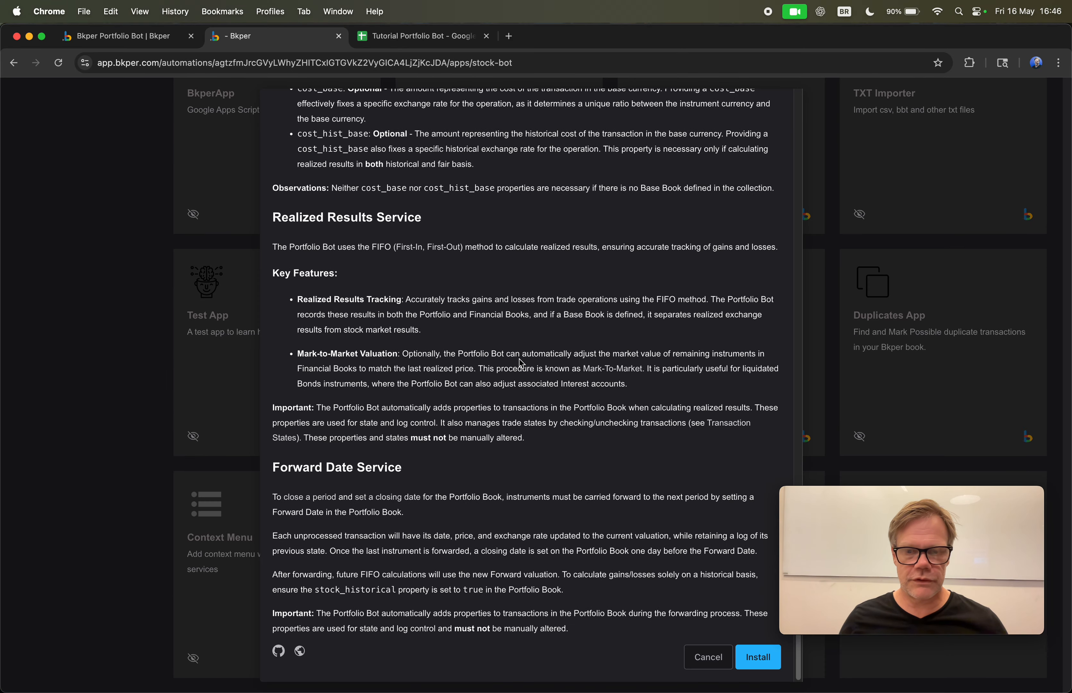
pyautogui.click(760, 659)
pyautogui.press('Escape')
pyautogui.click(58, 66)
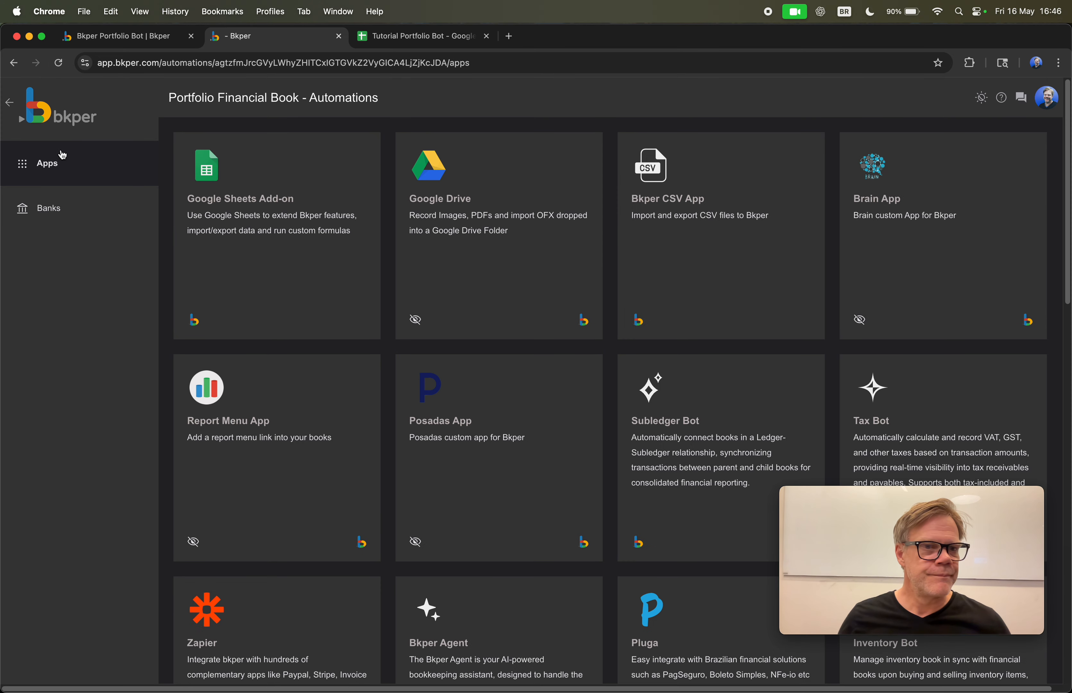
pyautogui.click(15, 104)
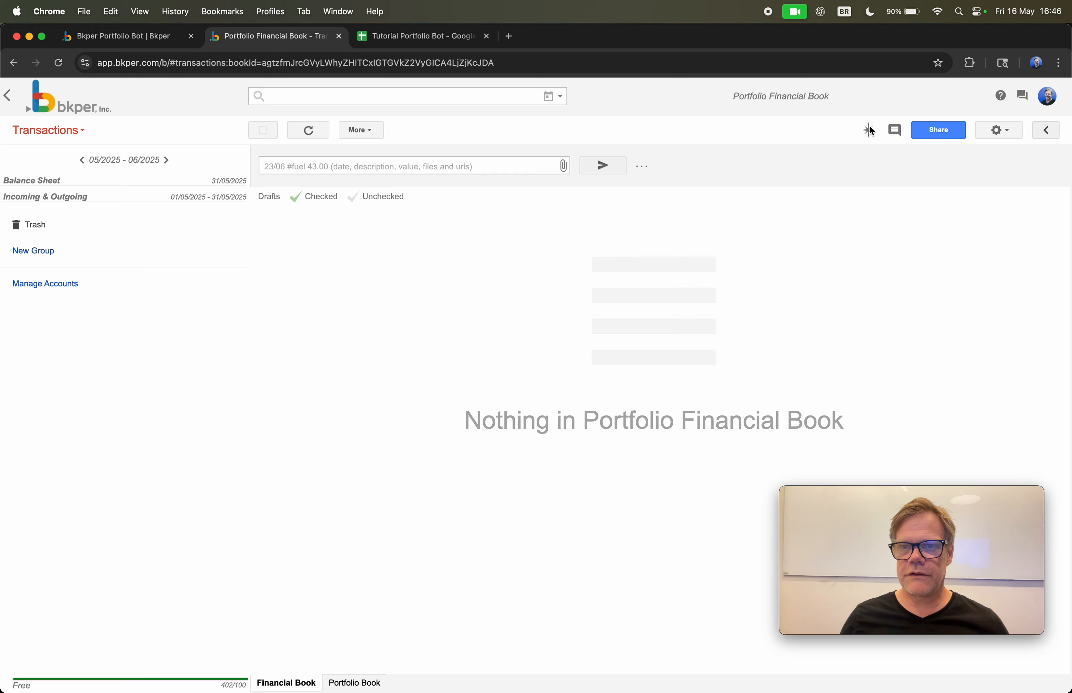
# Install the Portfolio Bot app on the Portfolio Portfolio Book and return to its transactions.
pyautogui.click(358, 685)
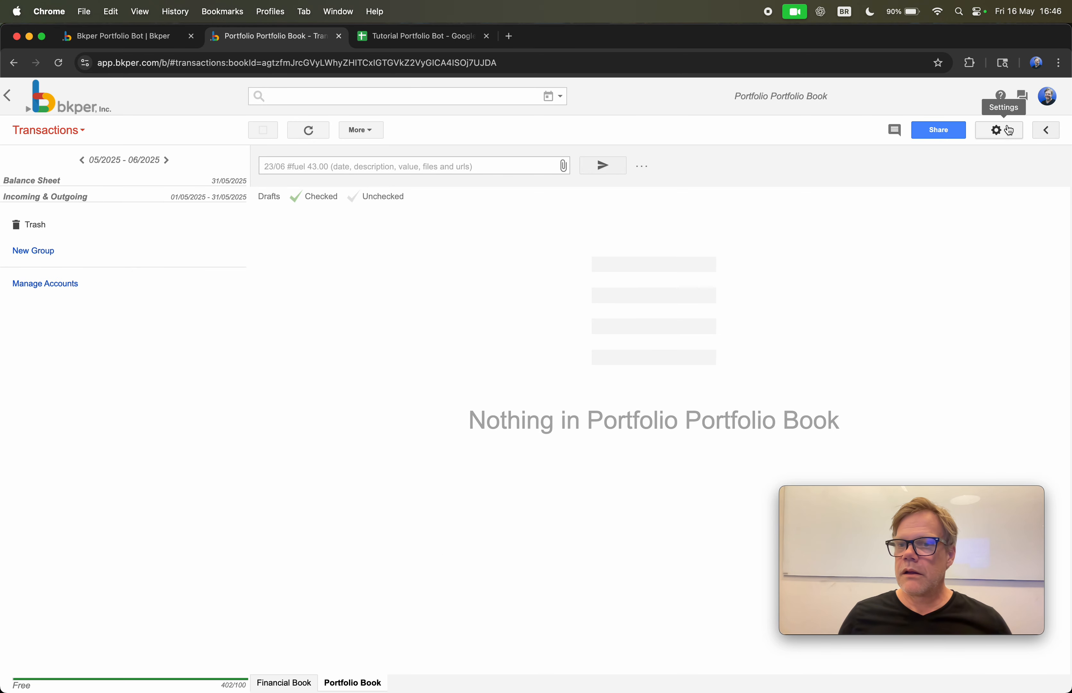
pyautogui.click(1000, 130)
pyautogui.click(959, 280)
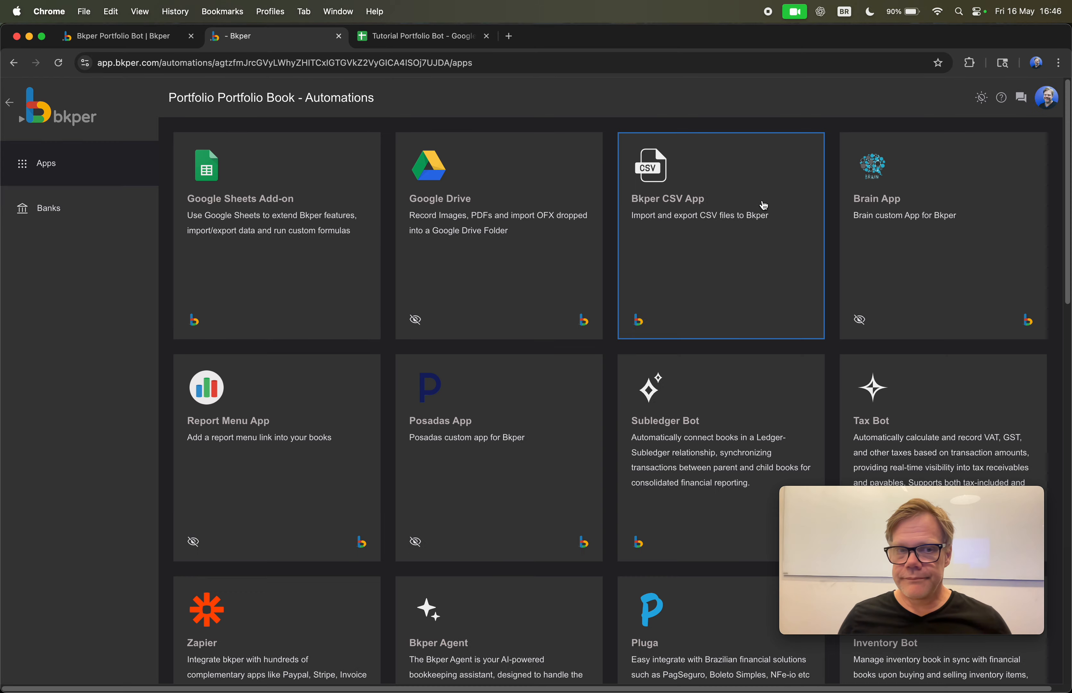
pyautogui.scroll(-10, 481, 271)
pyautogui.click(419, 499)
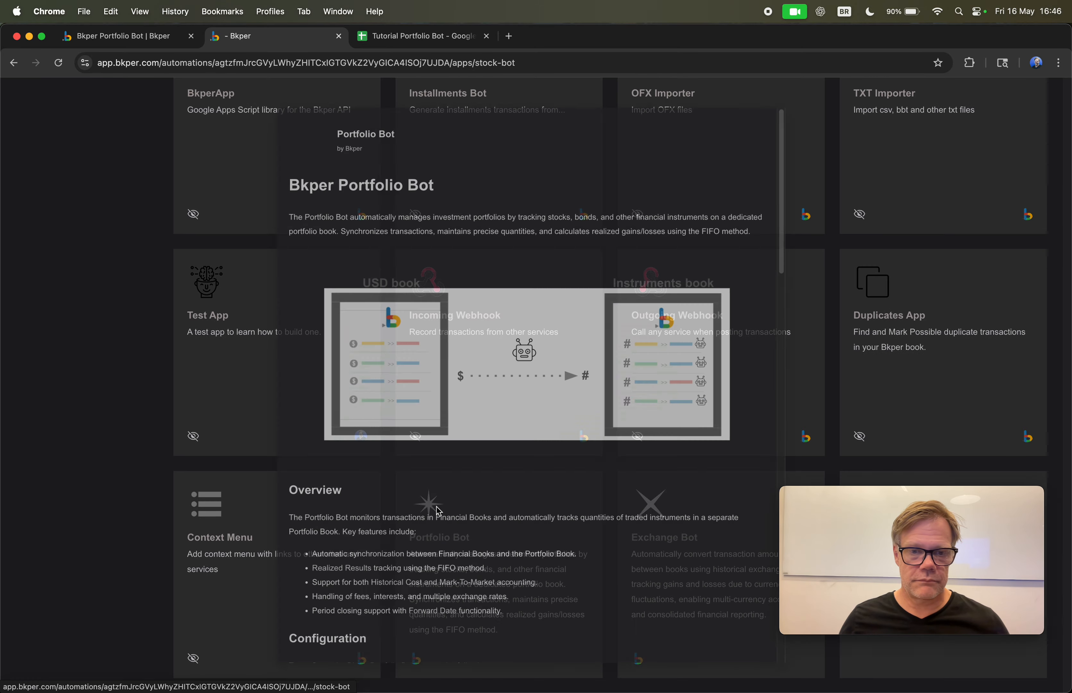
pyautogui.scroll(-15, 611, 471)
pyautogui.click(756, 654)
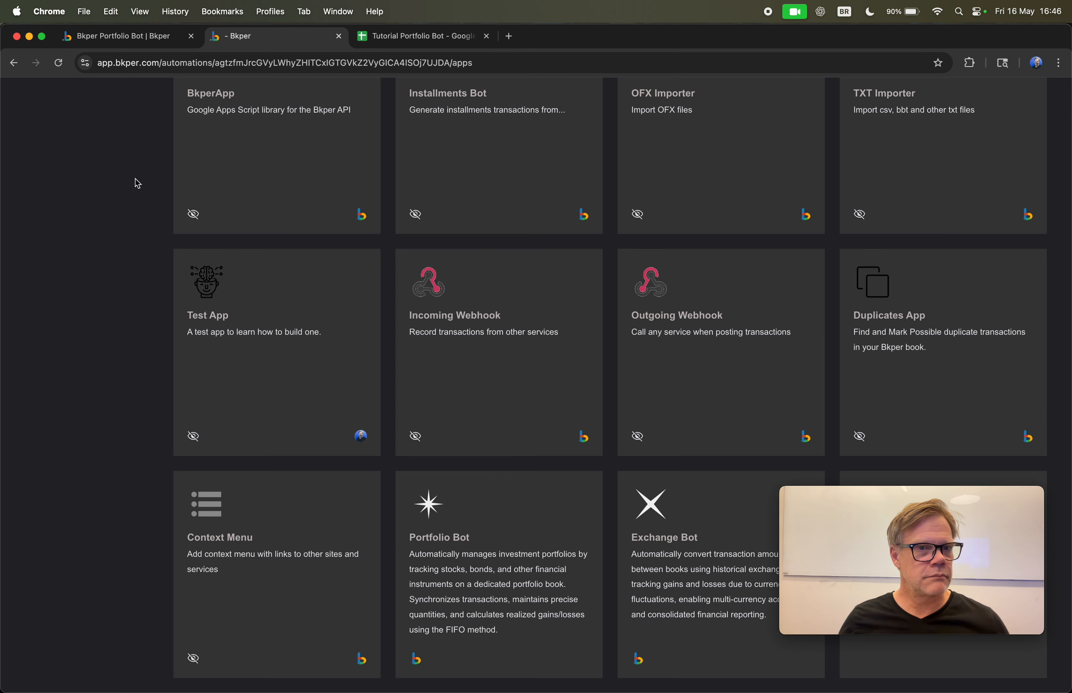
pyautogui.click(59, 64)
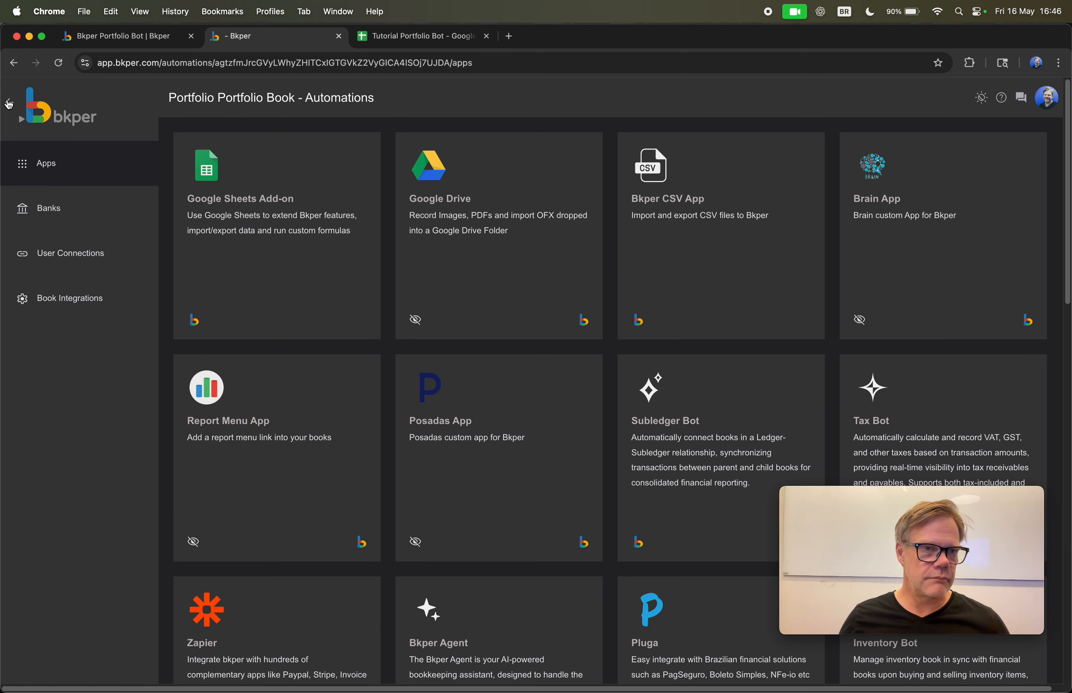
pyautogui.click(9, 104)
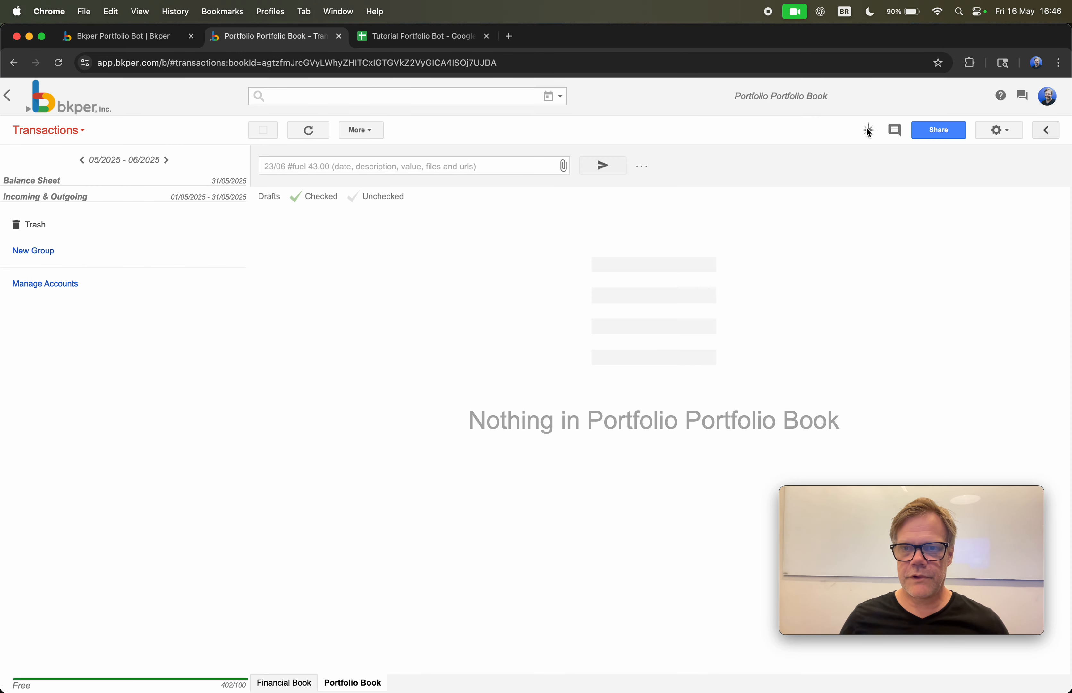
# Review the help article's Accounts and Groups sections, focusing on the bank account example for the Financial Book.
pyautogui.click(110, 38)
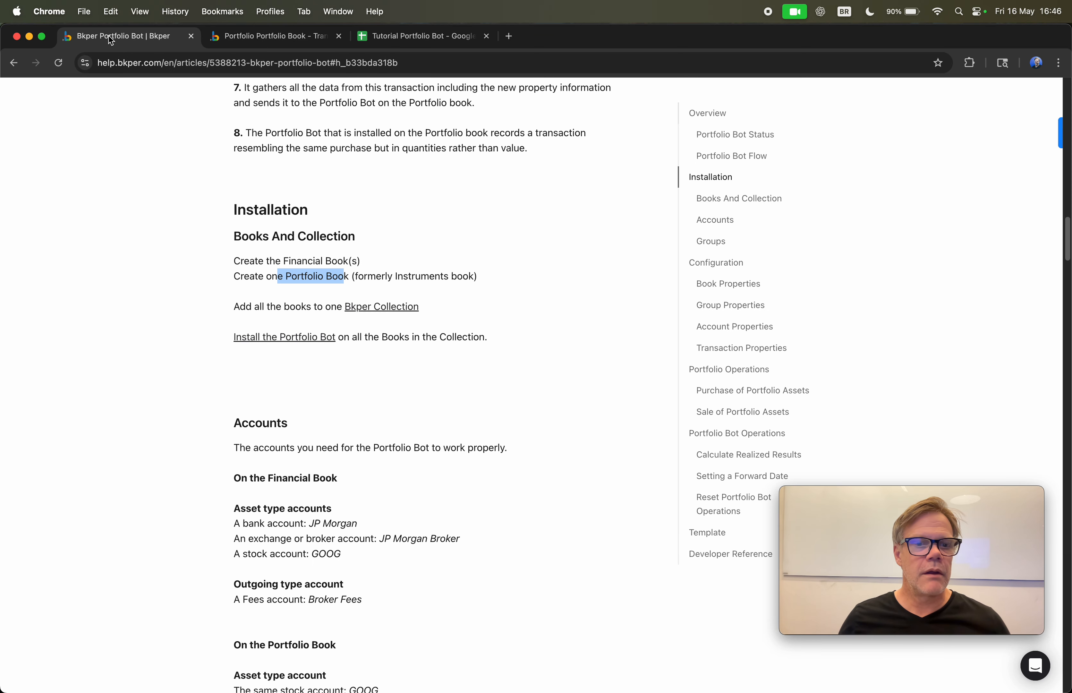
pyautogui.scroll(-3, 480, 310)
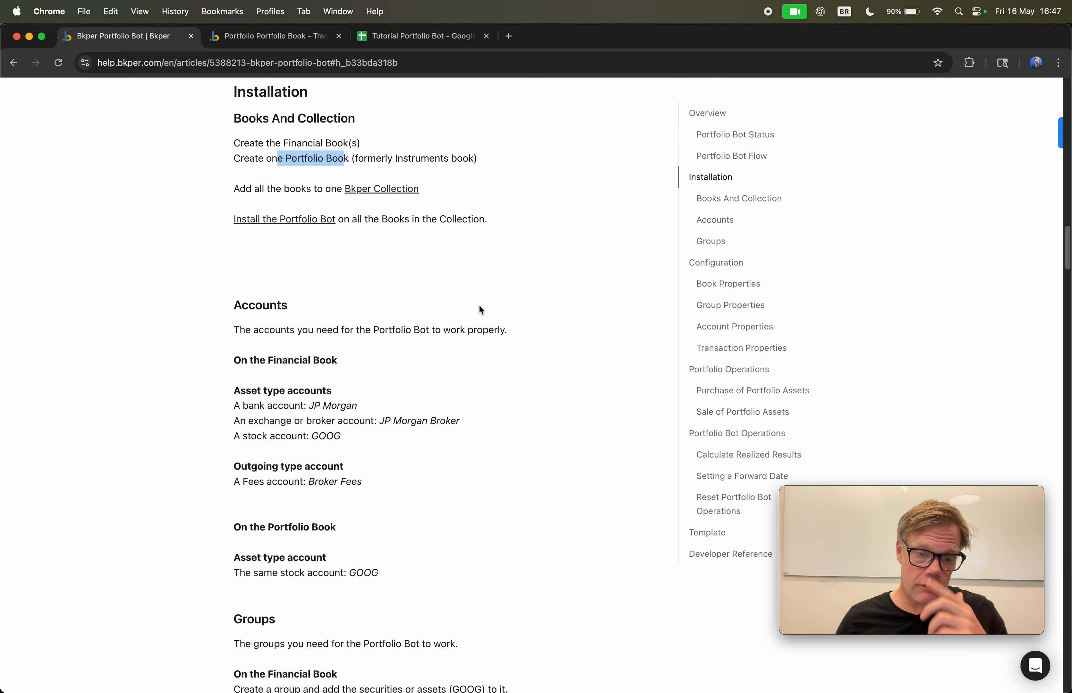
pyautogui.scroll(-6, 479, 307)
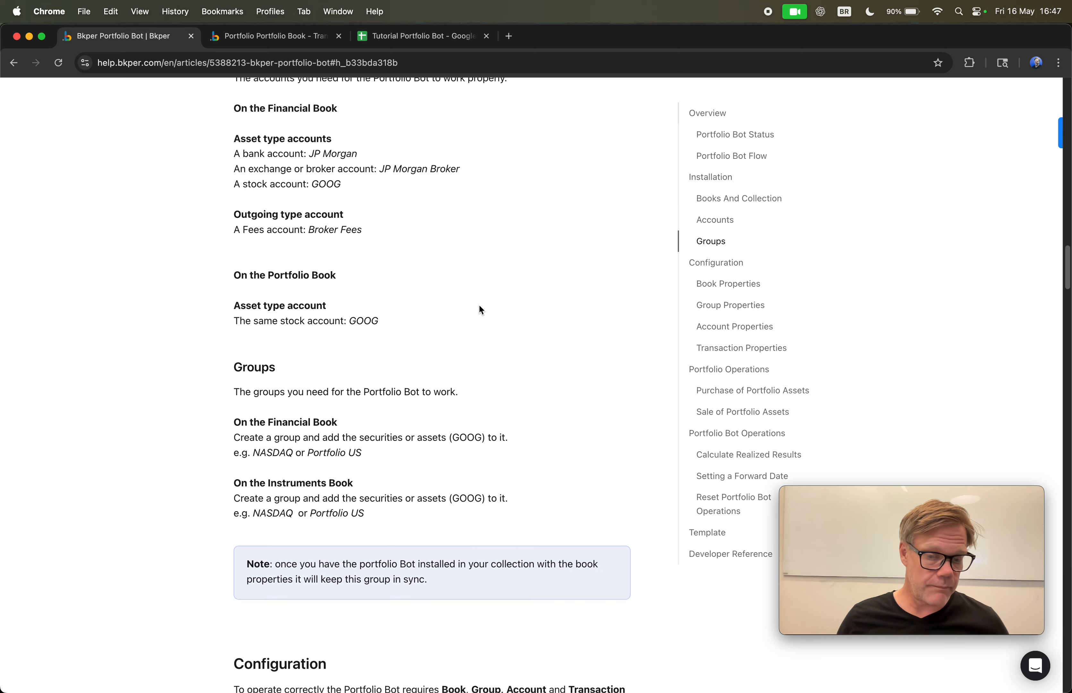
pyautogui.scroll(3, 479, 306)
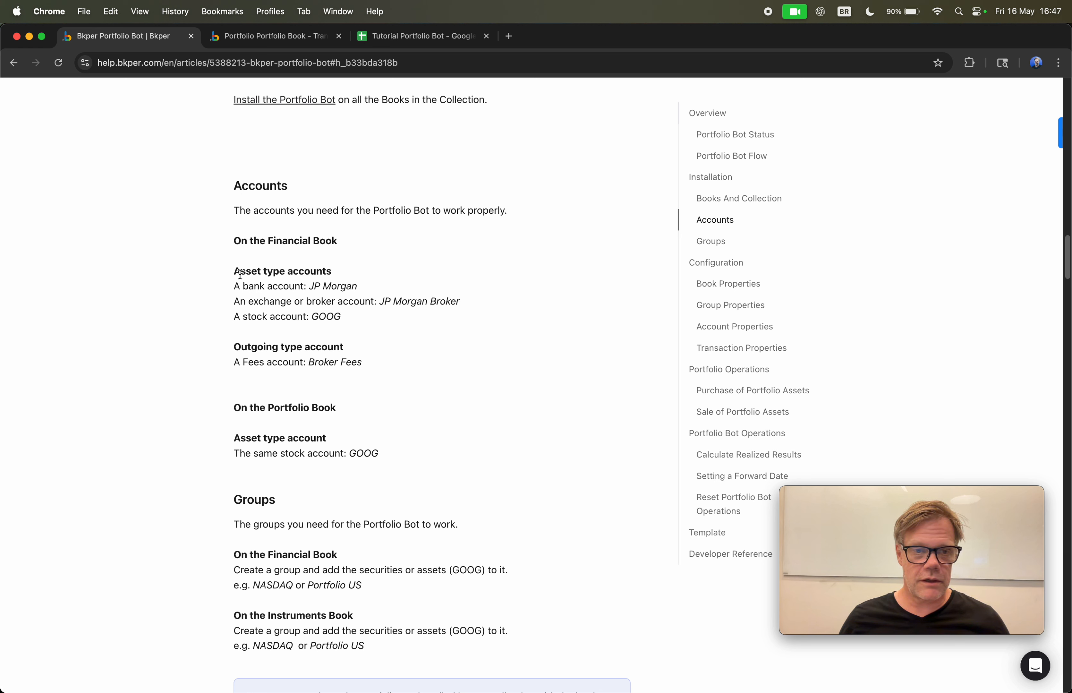
pyautogui.moveTo(310, 285); pyautogui.dragTo(346, 286)
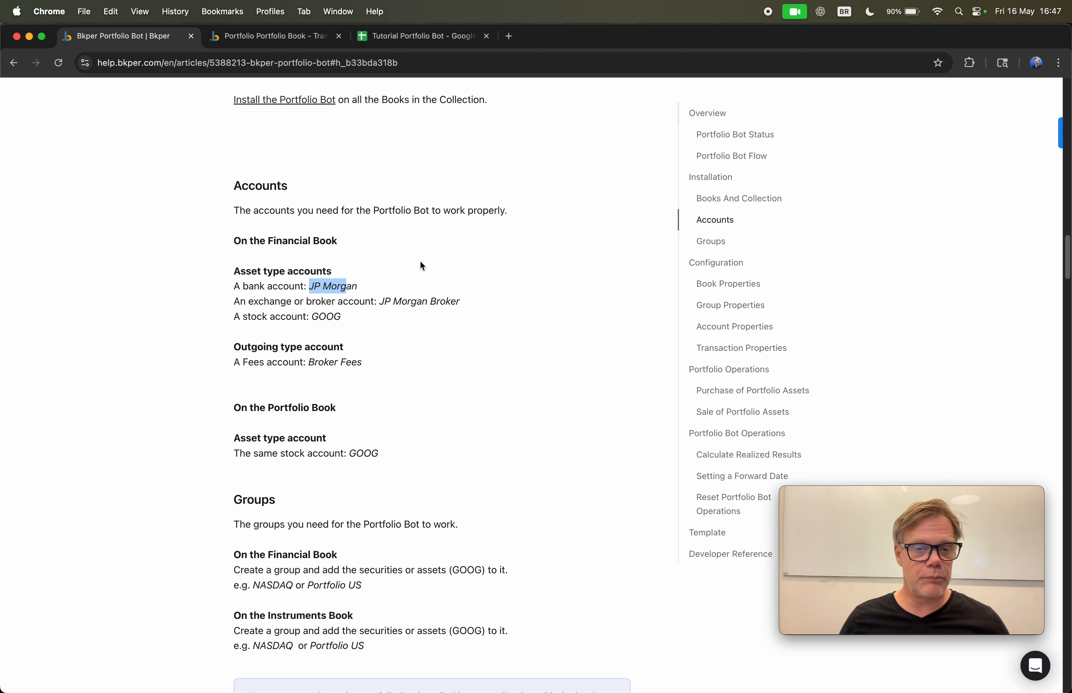
pyautogui.tripleClick(316, 286)
pyautogui.click(316, 286)
pyautogui.moveTo(310, 286); pyautogui.dragTo(360, 286)
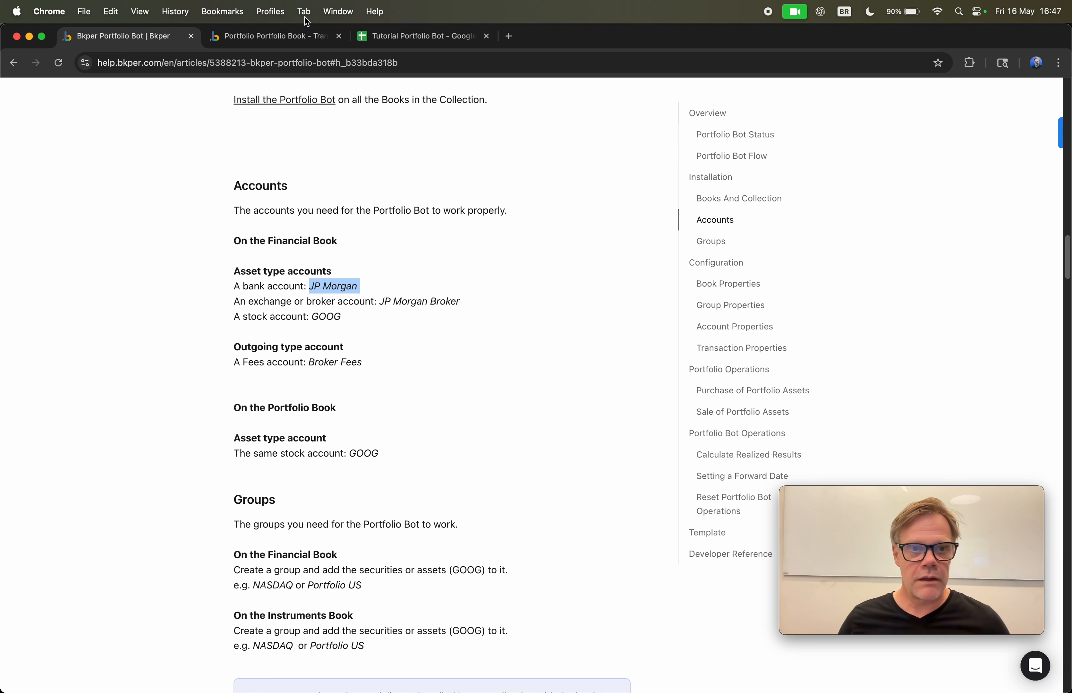
# Open the accounts view of the Portfolio Financial Book and create an Asset account named "JP Morgan".
pyautogui.click(291, 37)
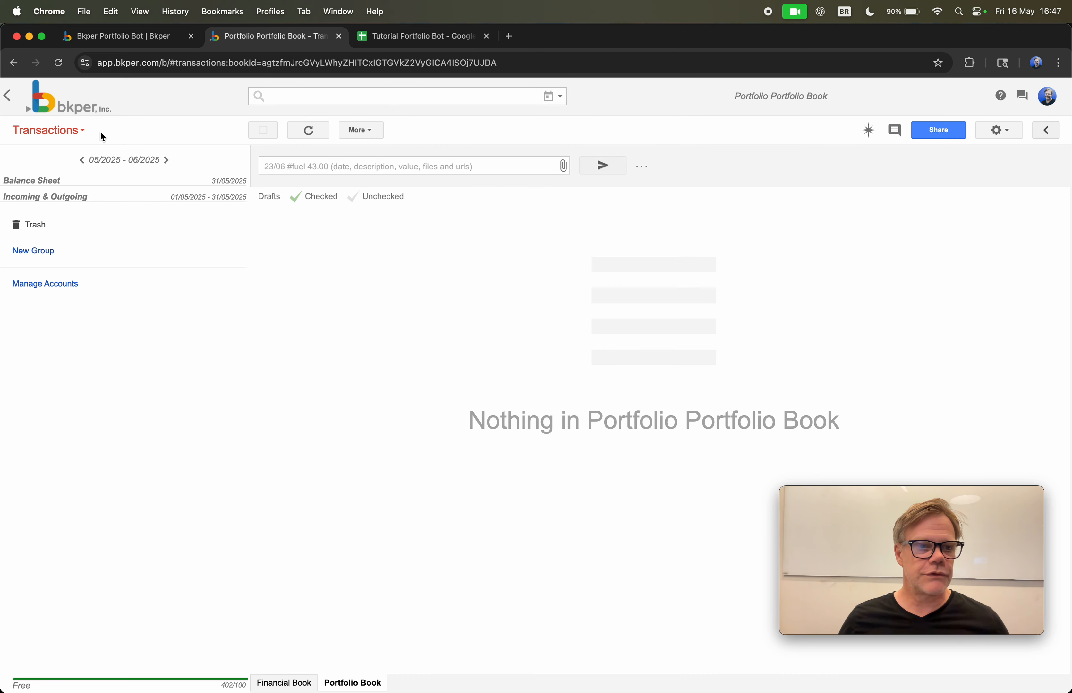
pyautogui.click(72, 133)
pyautogui.click(72, 170)
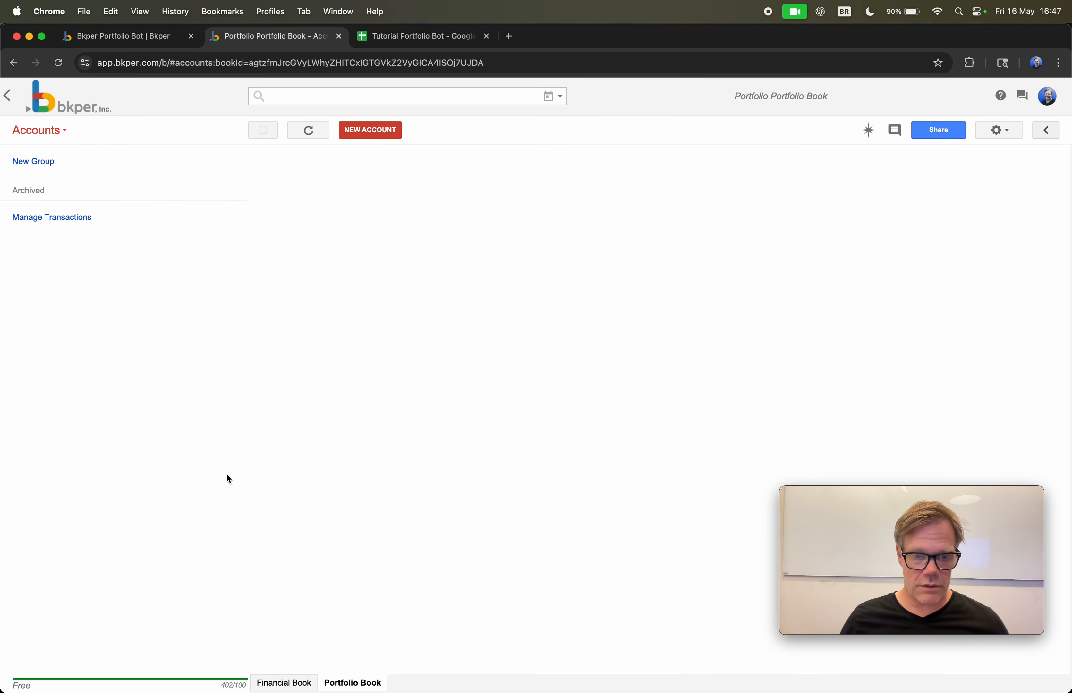
pyautogui.click(278, 682)
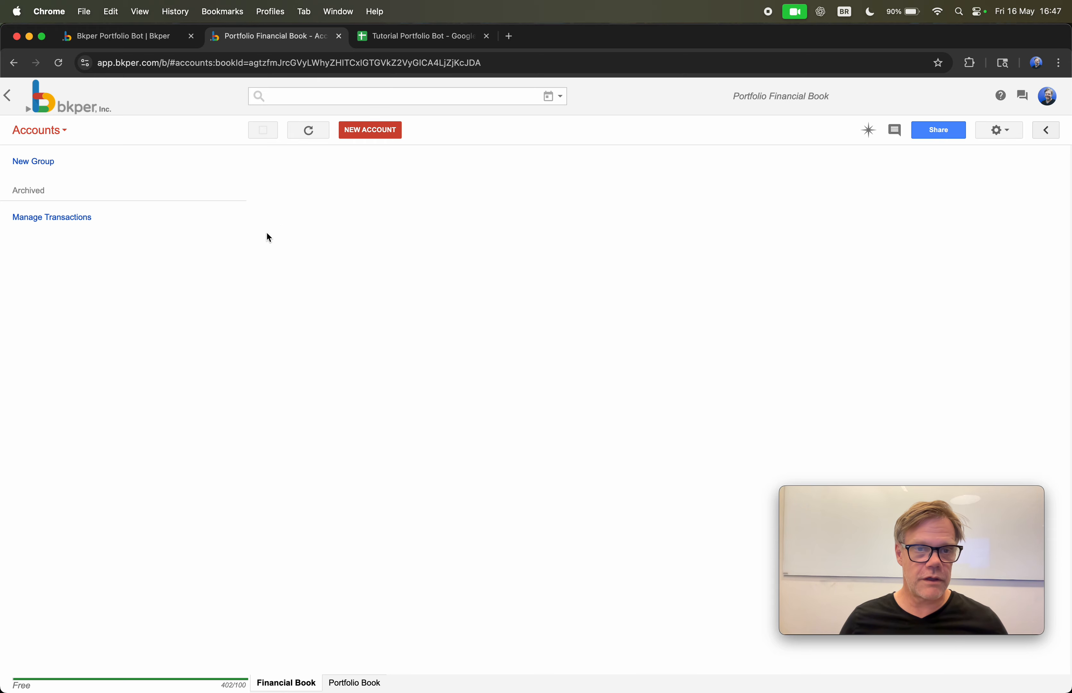
pyautogui.click(369, 131)
pyautogui.write('JP Morgan')
pyautogui.click(647, 343)
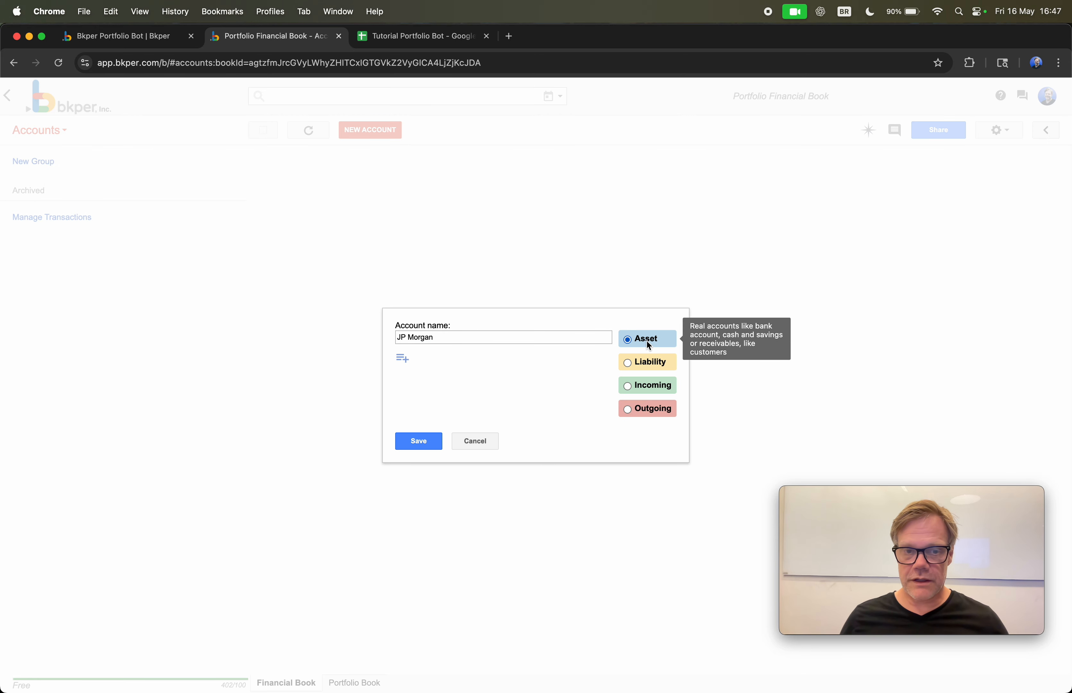
pyautogui.click(418, 441)
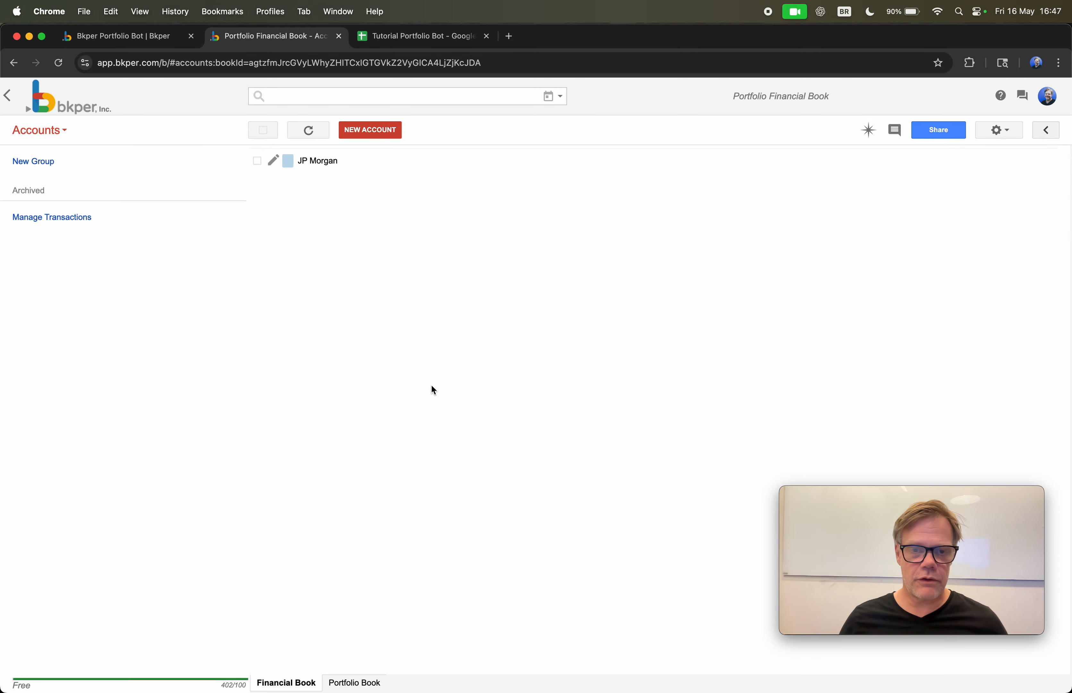
# Create an Asset account named "JP Morgan Broker" in the Portfolio Financial Book.
pyautogui.click(382, 134)
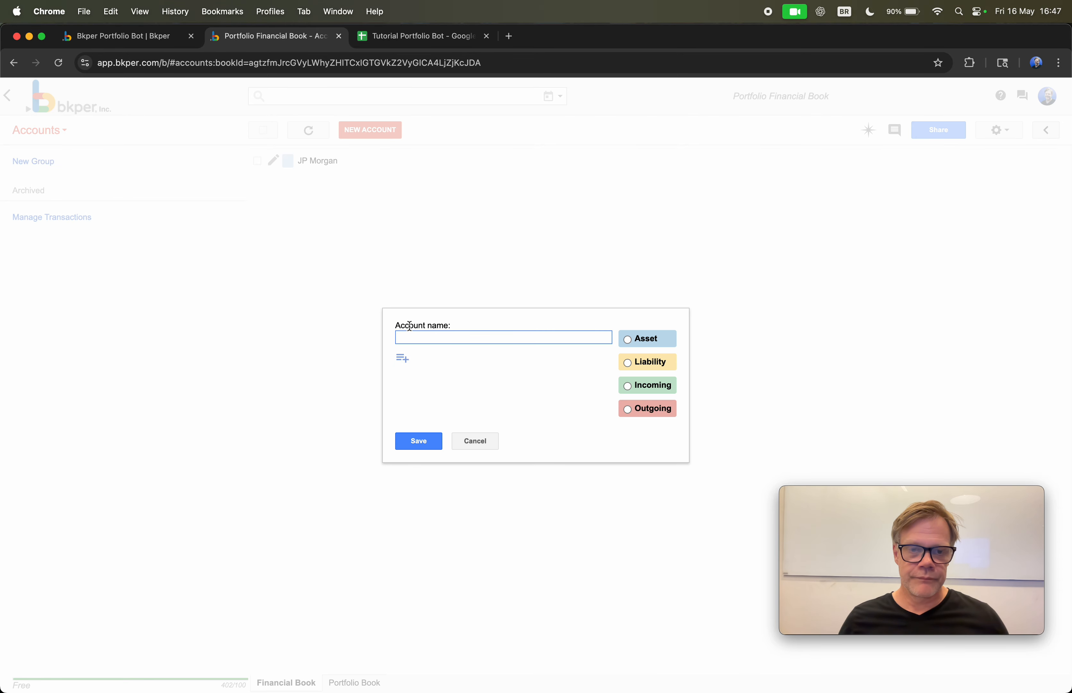
pyautogui.write('JP Morgan ')
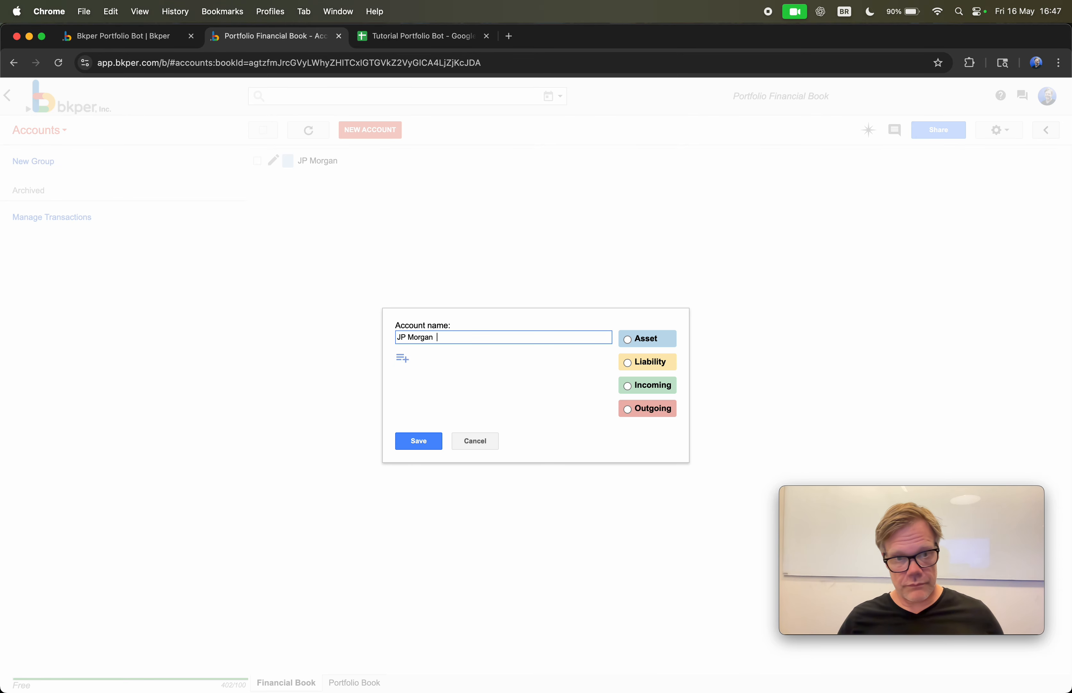
pyautogui.write('Broker')
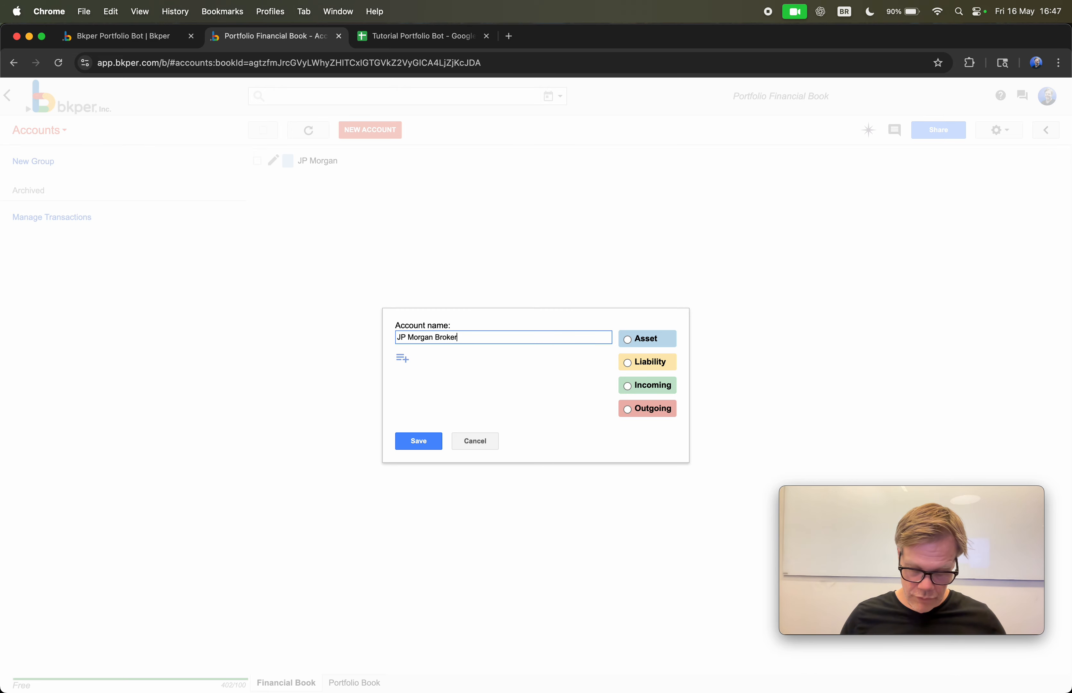
pyautogui.click(634, 345)
pyautogui.click(415, 442)
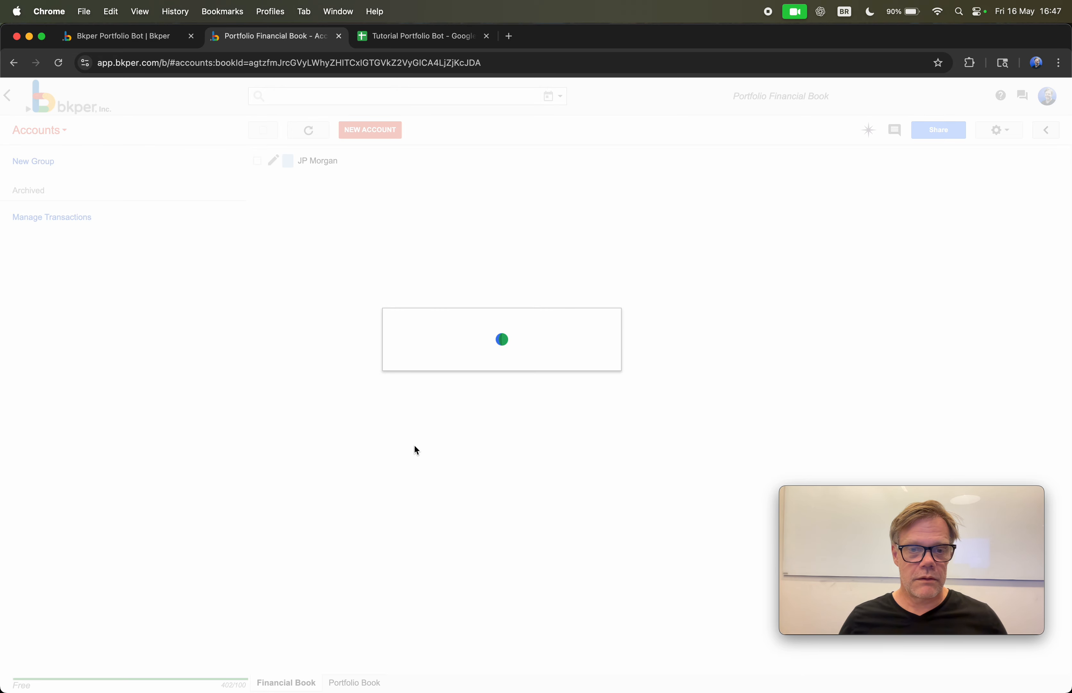
# Create an Asset account for the stock, named "GOOG", in the Portfolio Financial Book.
pyautogui.click(362, 132)
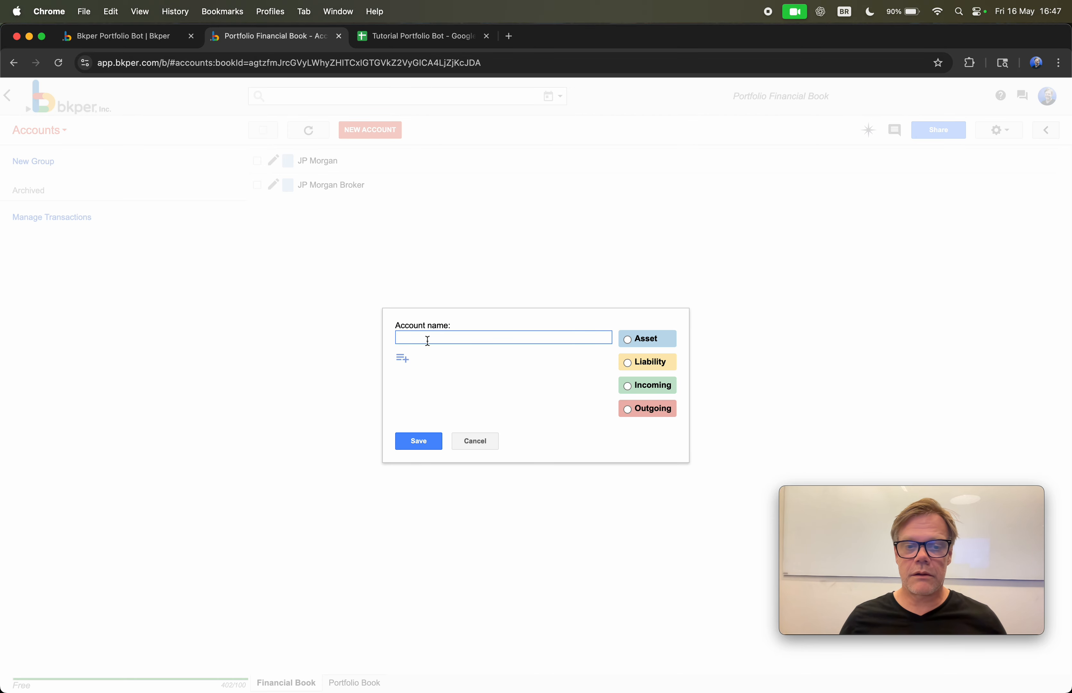
pyautogui.write('GOOG')
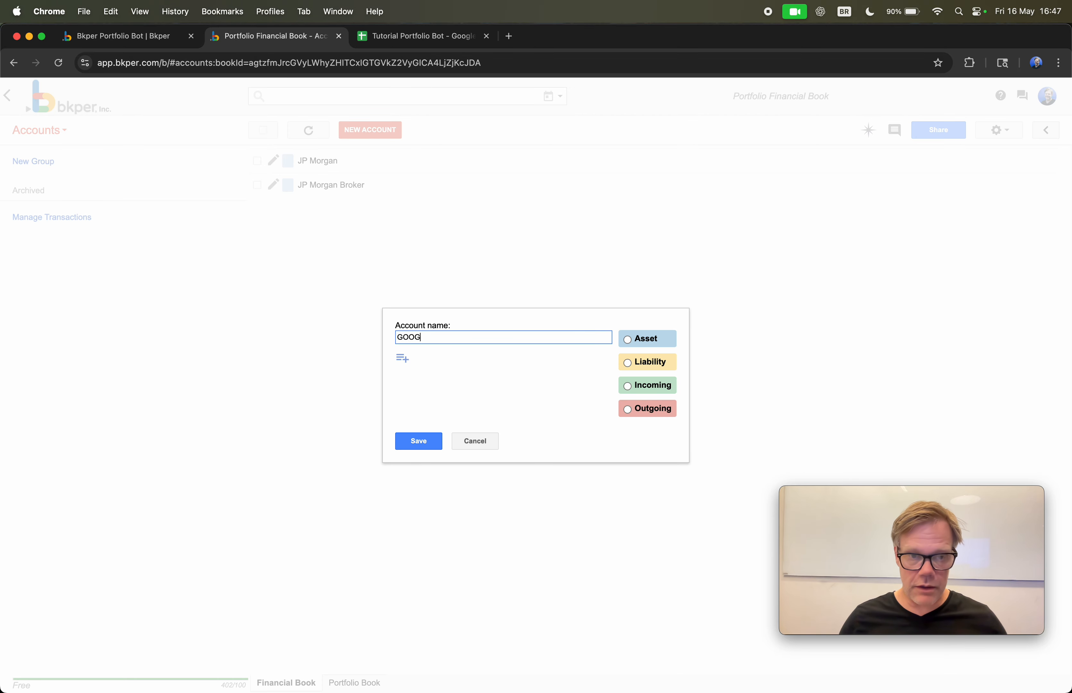
pyautogui.click(645, 340)
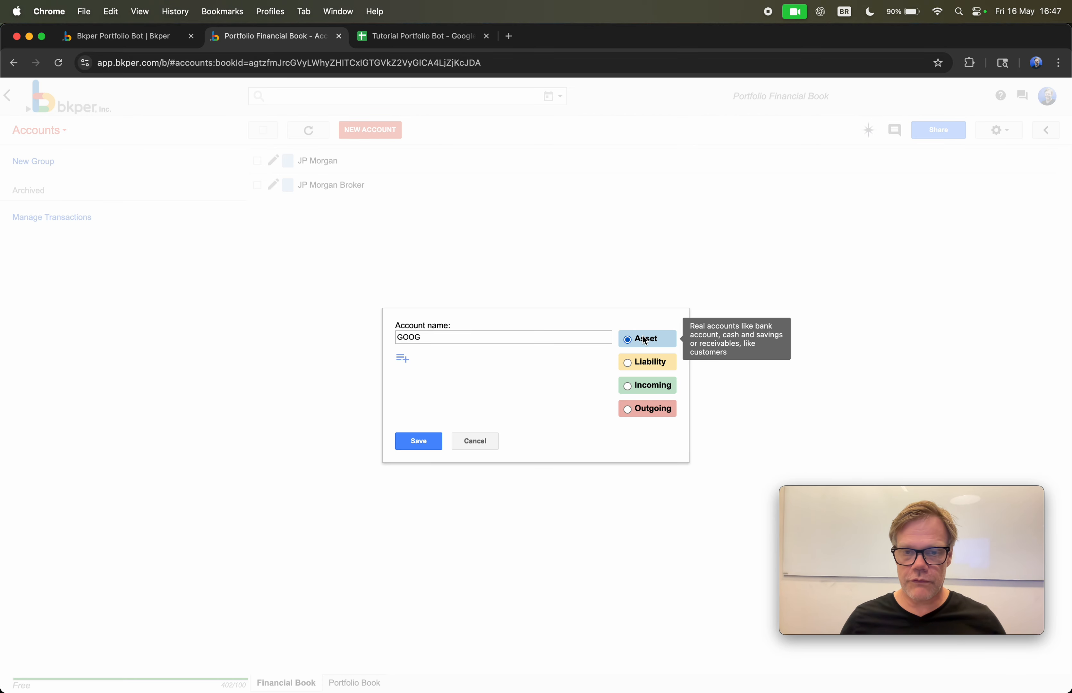
pyautogui.click(423, 441)
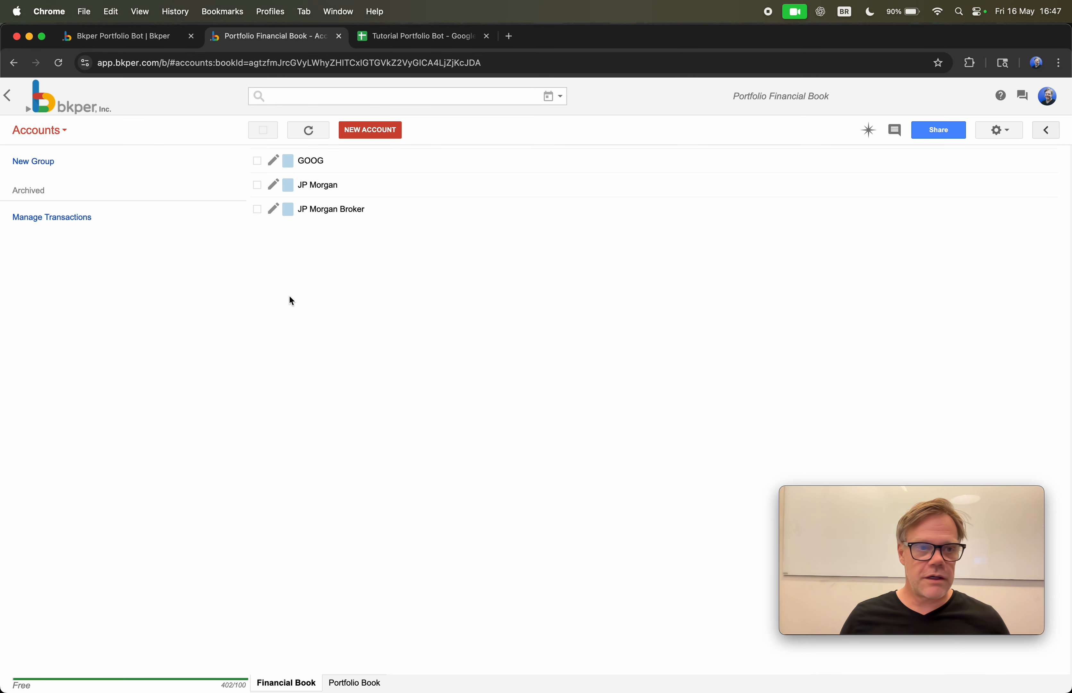
# Create an Outgoing account named "Broker Fees" in the Portfolio Financial Book.
pyautogui.click(386, 131)
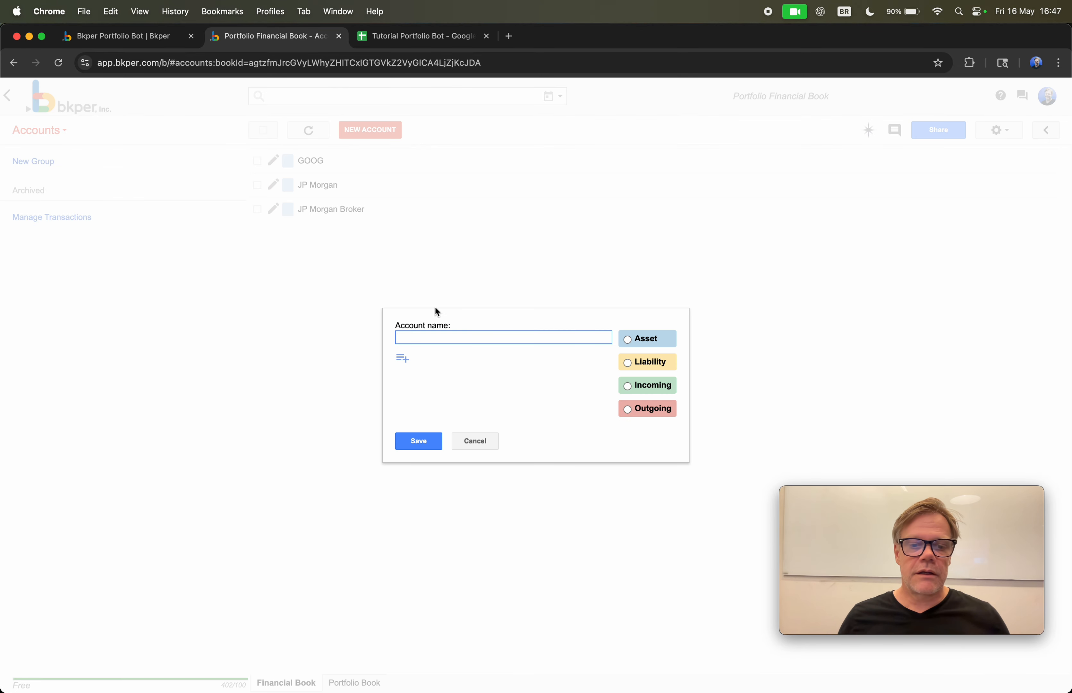
pyautogui.write('B')
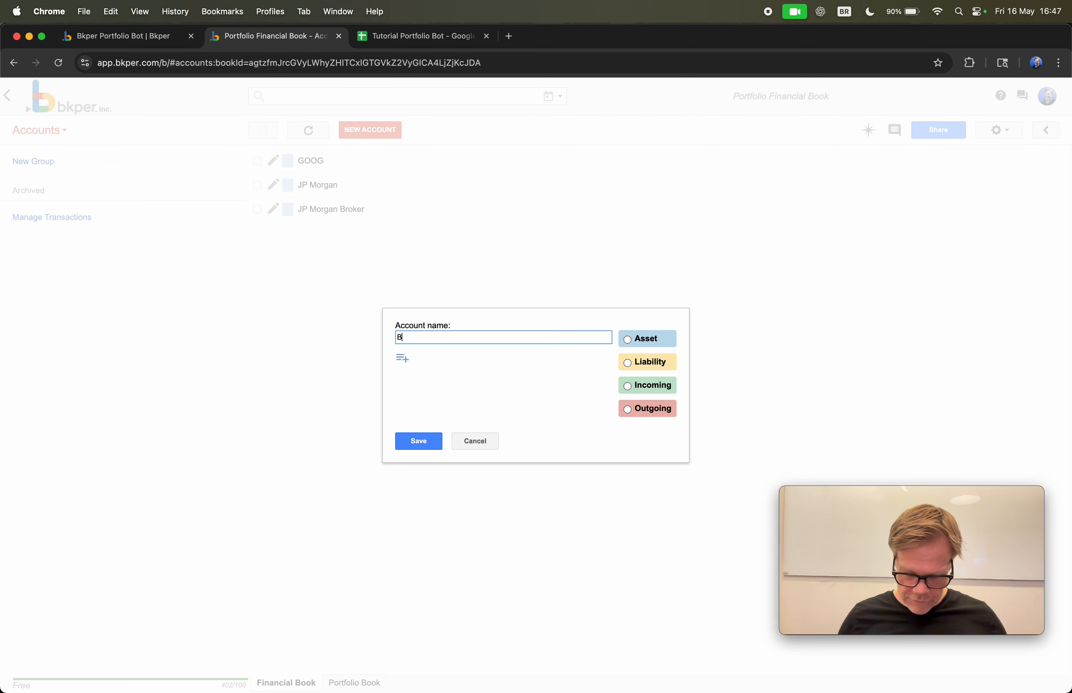
pyautogui.write('roker fee')
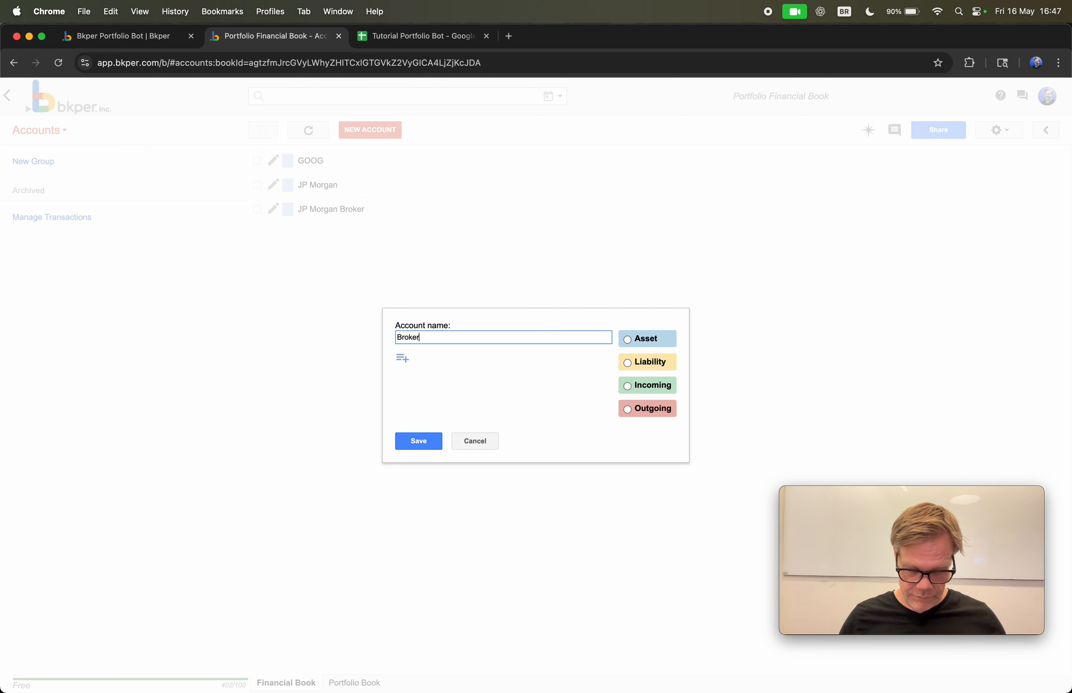
pyautogui.press('BackSpace')
pyautogui.press('BackSpace')
pyautogui.press('BackSpace')
pyautogui.write('Fees')
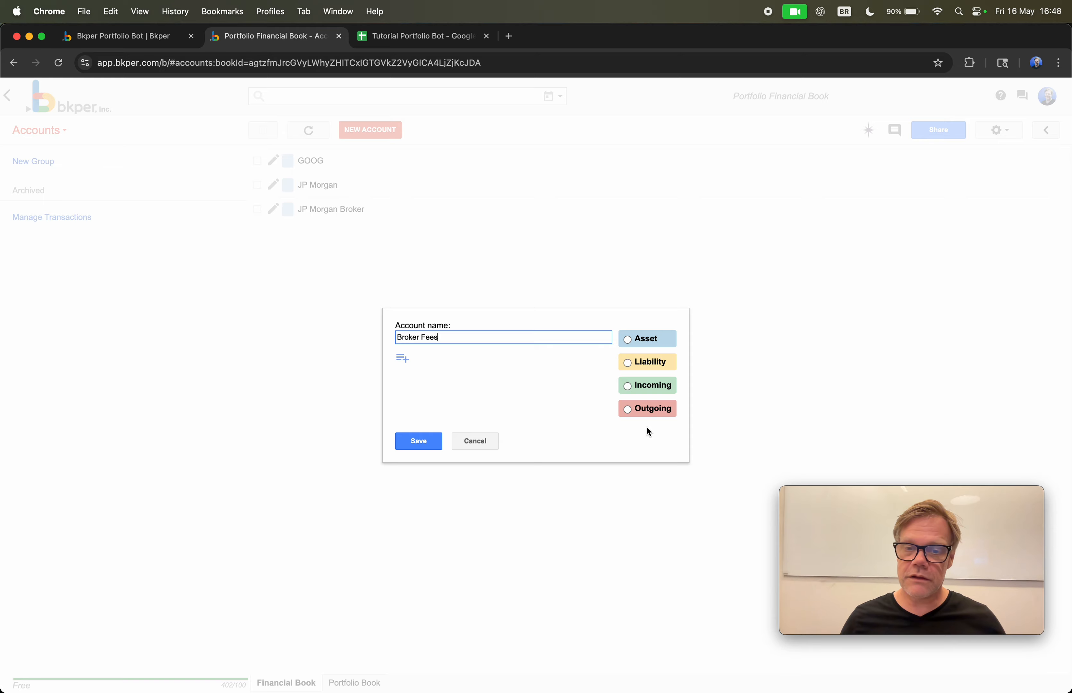
pyautogui.click(634, 410)
pyautogui.click(416, 450)
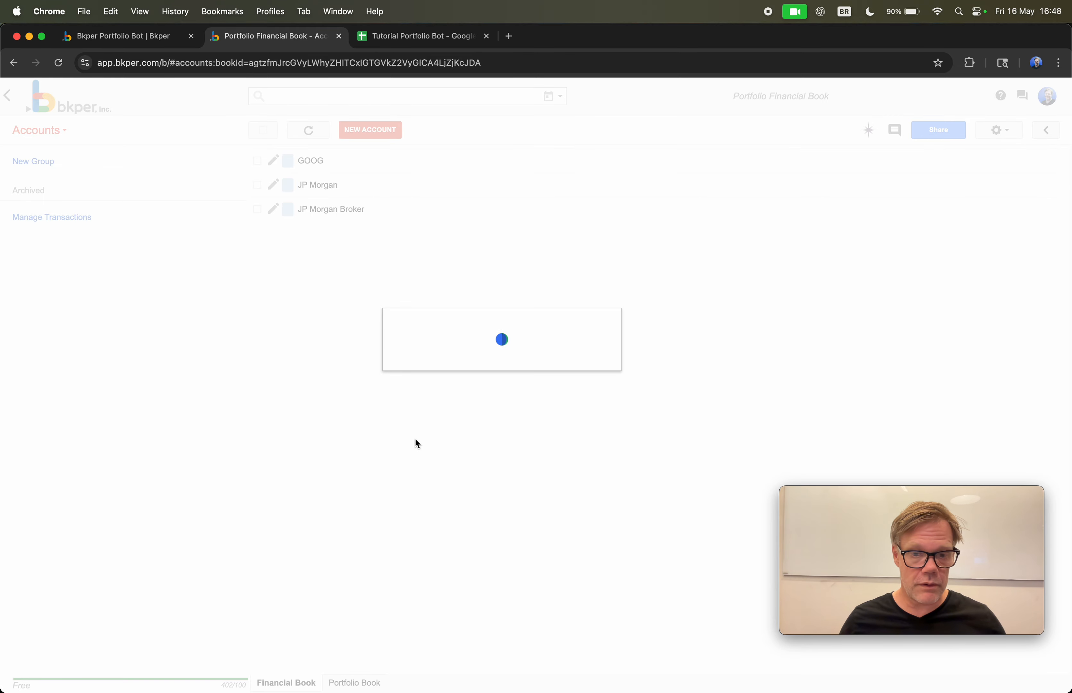
# Check the accounts the help article requires, then create an Asset account named "GOOG" in the Portfolio Book.
pyautogui.click(129, 35)
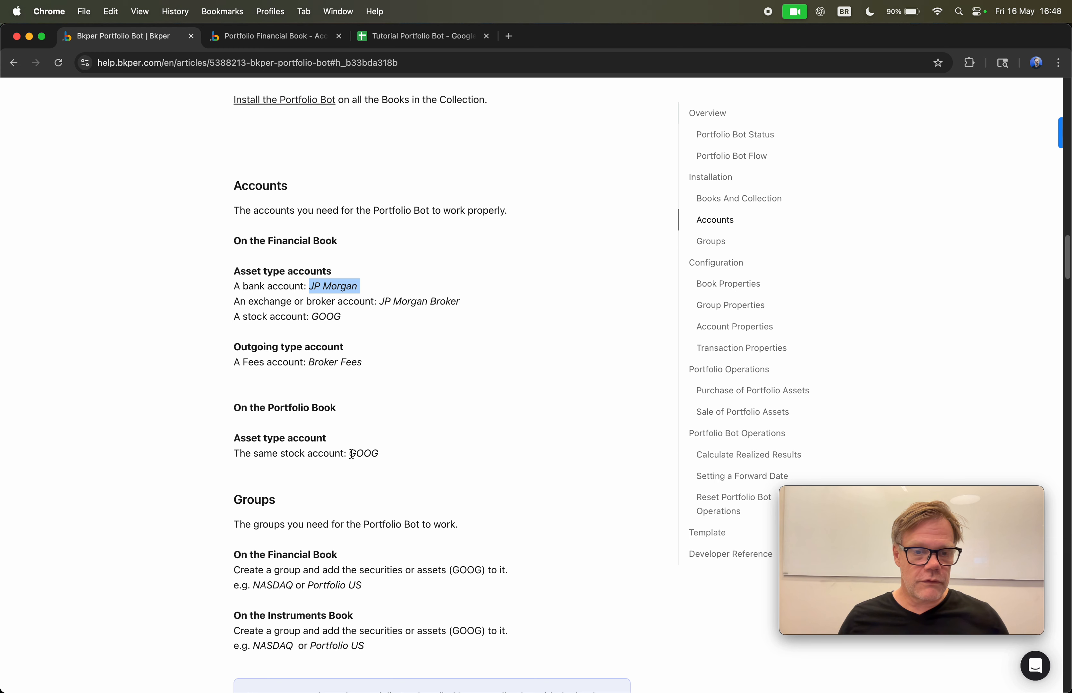
pyautogui.click(257, 41)
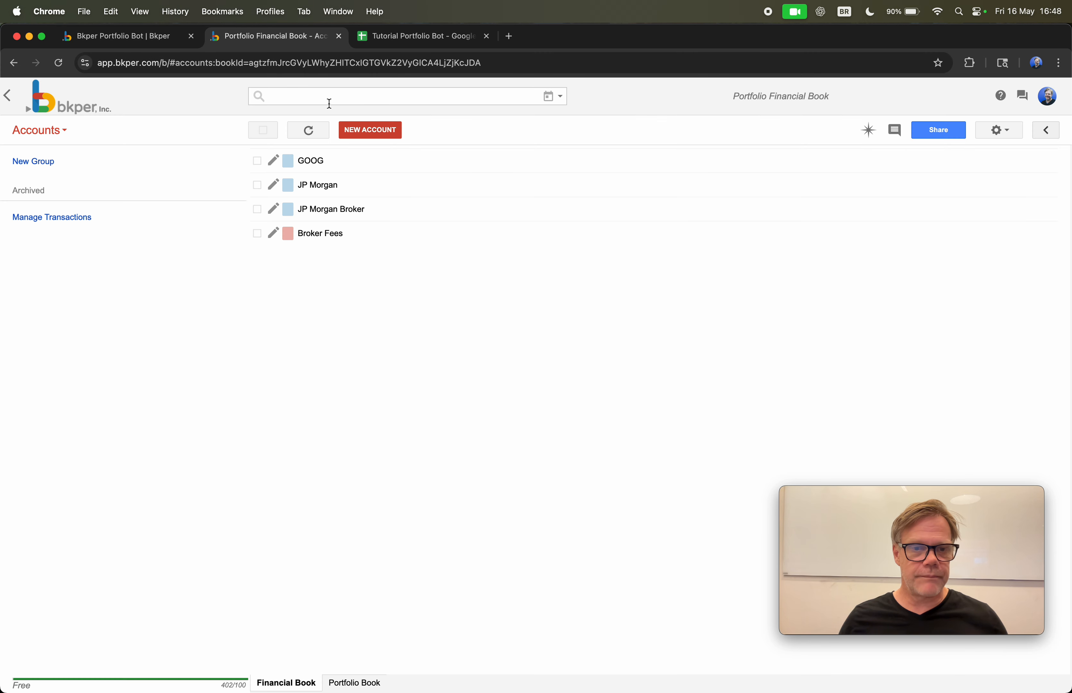
pyautogui.click(354, 682)
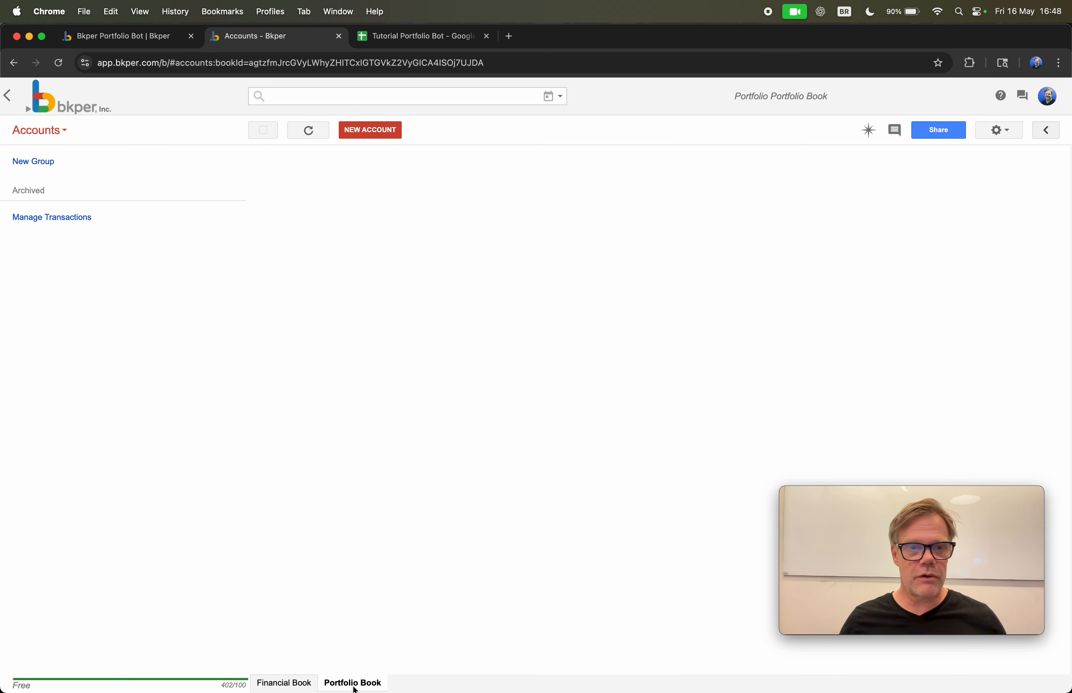
pyautogui.click(370, 132)
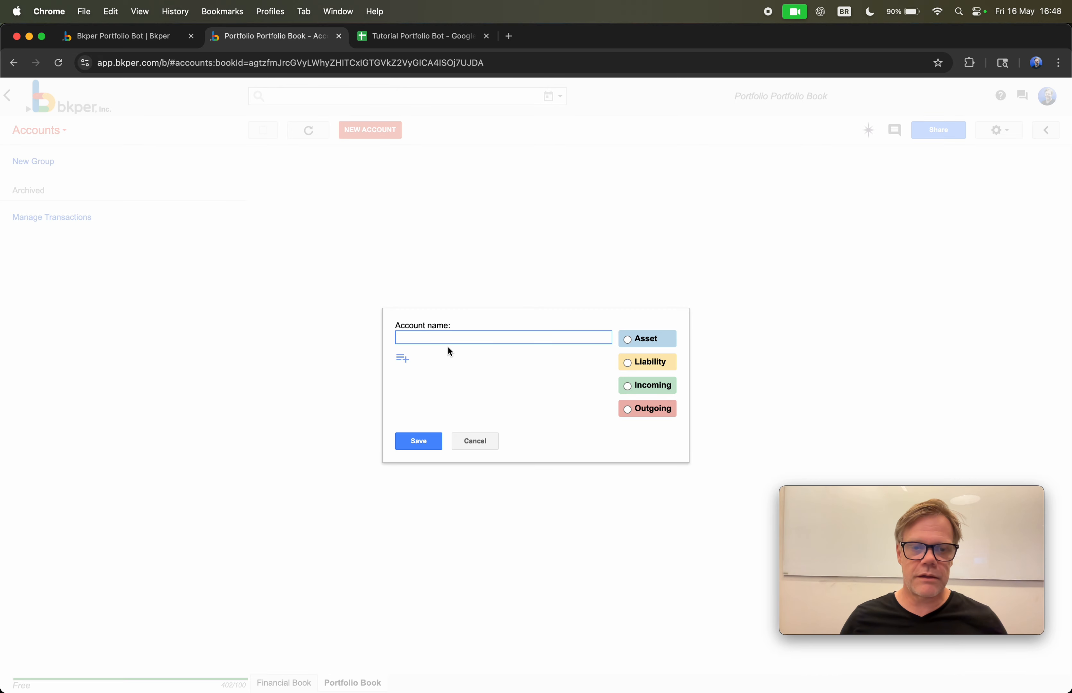
pyautogui.write('GOOG')
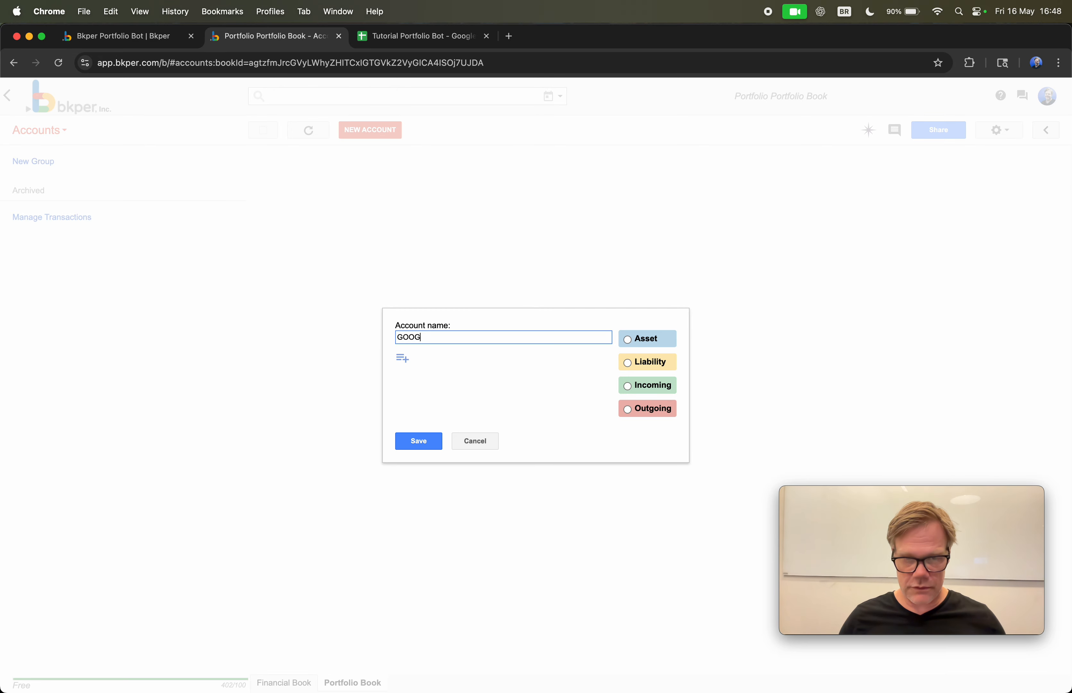
pyautogui.click(636, 333)
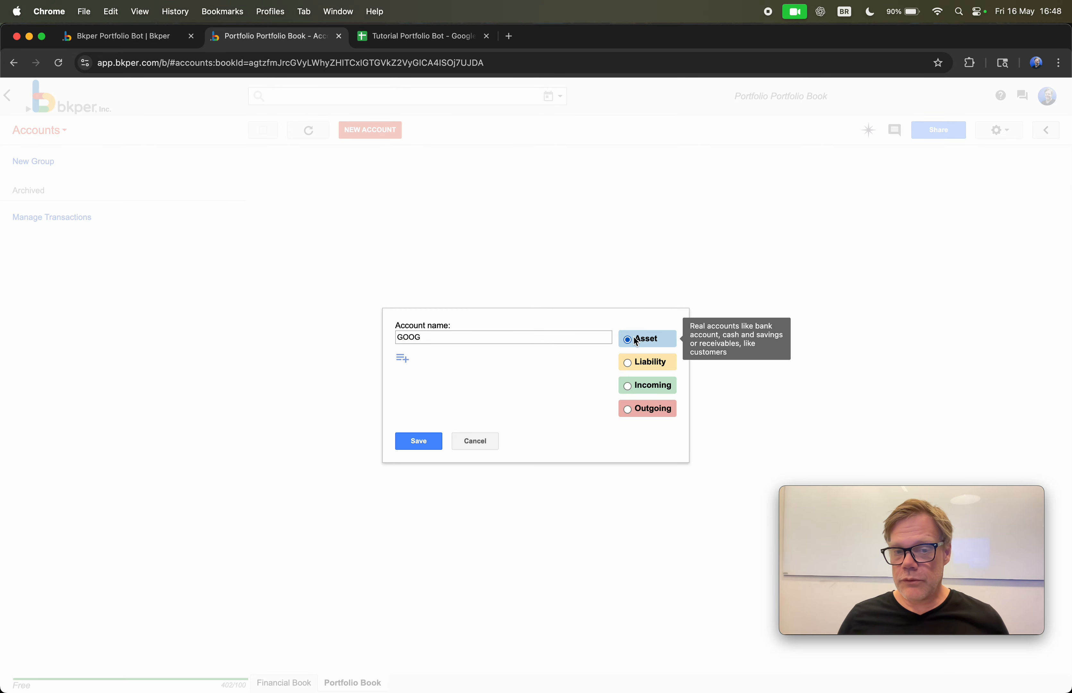
pyautogui.click(421, 440)
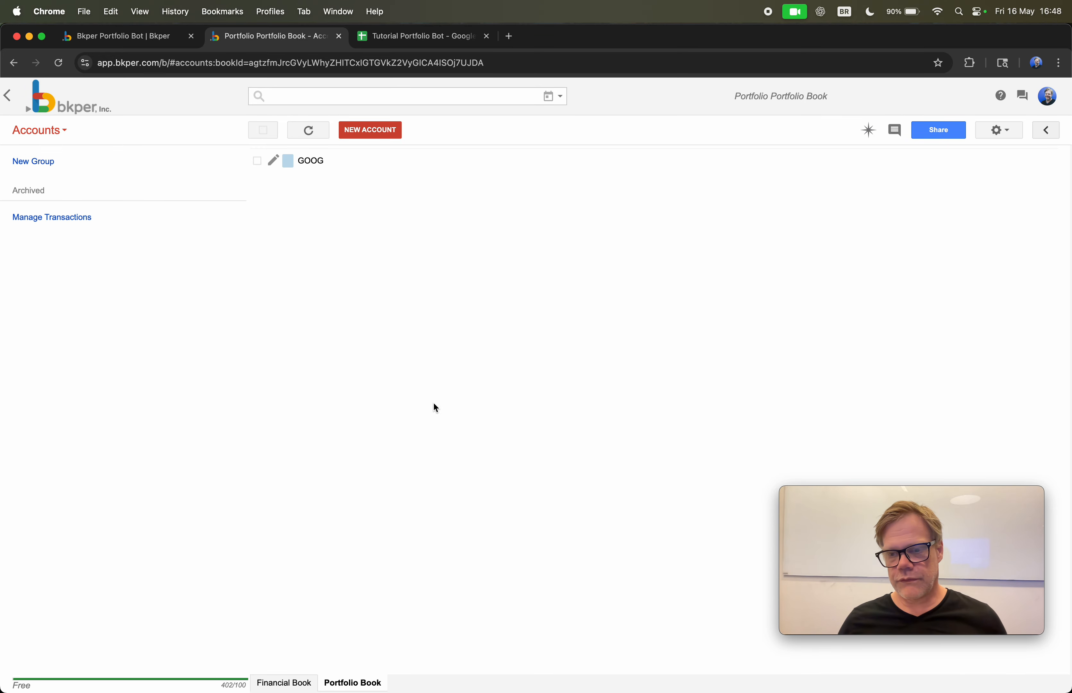
# Review the help article's Groups section for the groups required on the Financial Book and the Instruments Book.
pyautogui.click(140, 38)
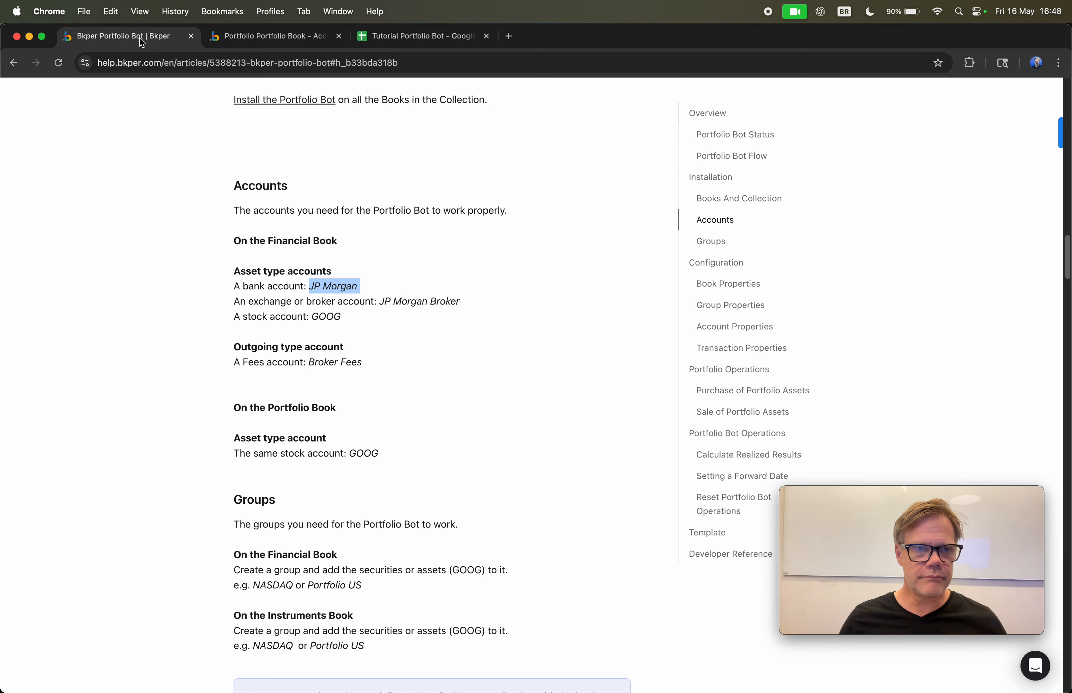
pyautogui.moveTo(294, 453); pyautogui.dragTo(370, 452)
pyautogui.scroll(-8, 423, 413)
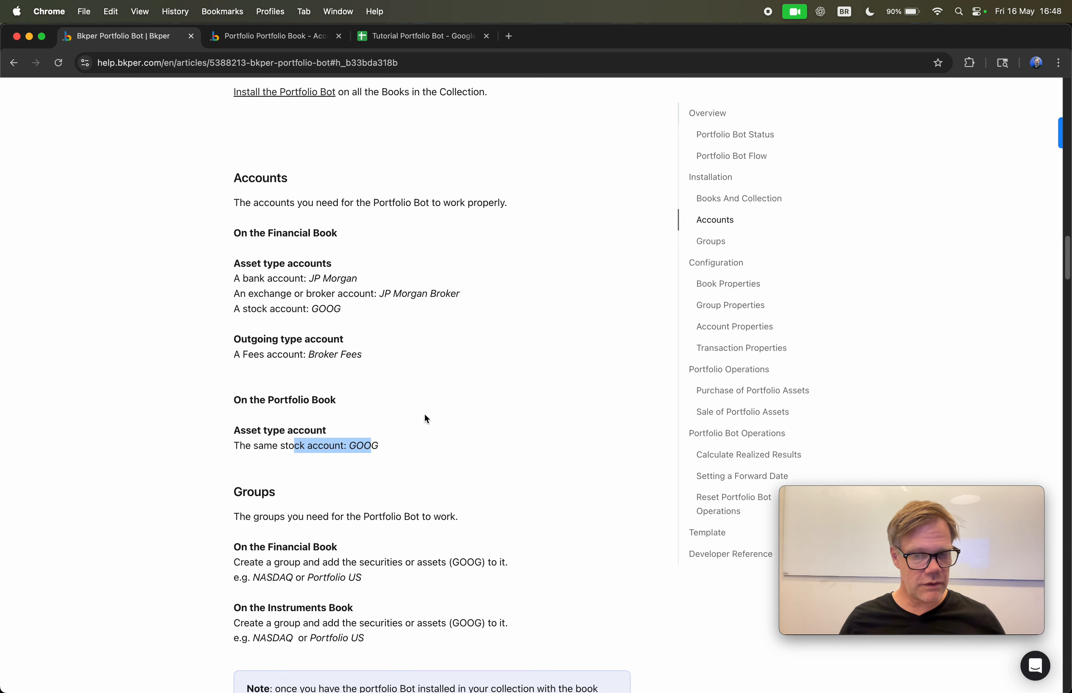
pyautogui.scroll(-1, 437, 401)
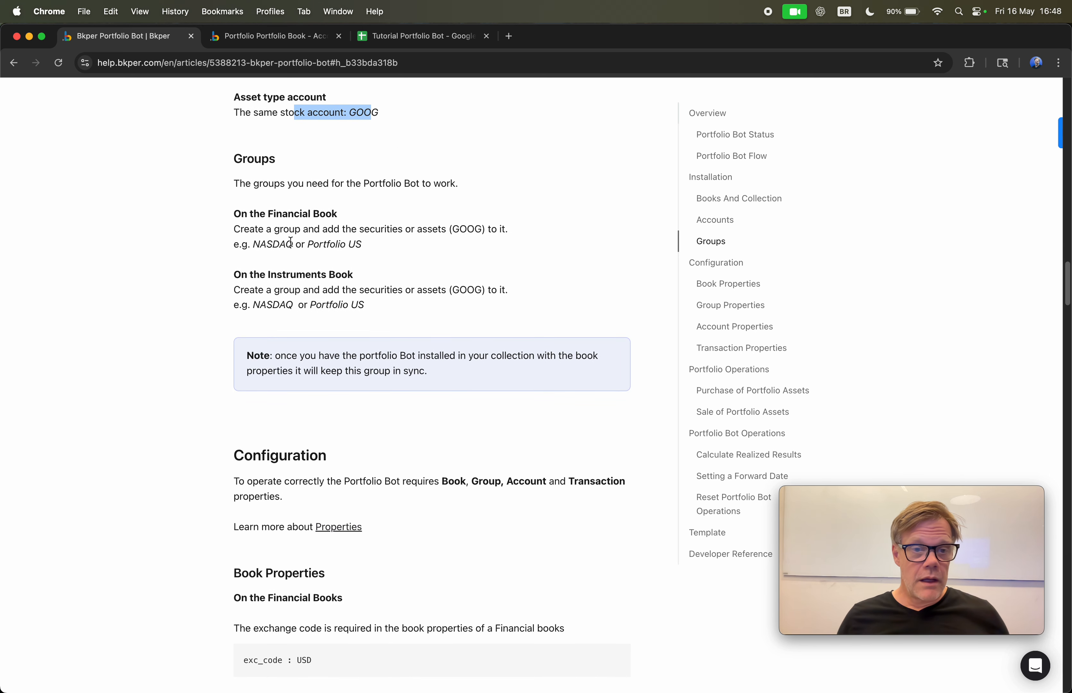
pyautogui.moveTo(234, 158); pyautogui.dragTo(272, 157)
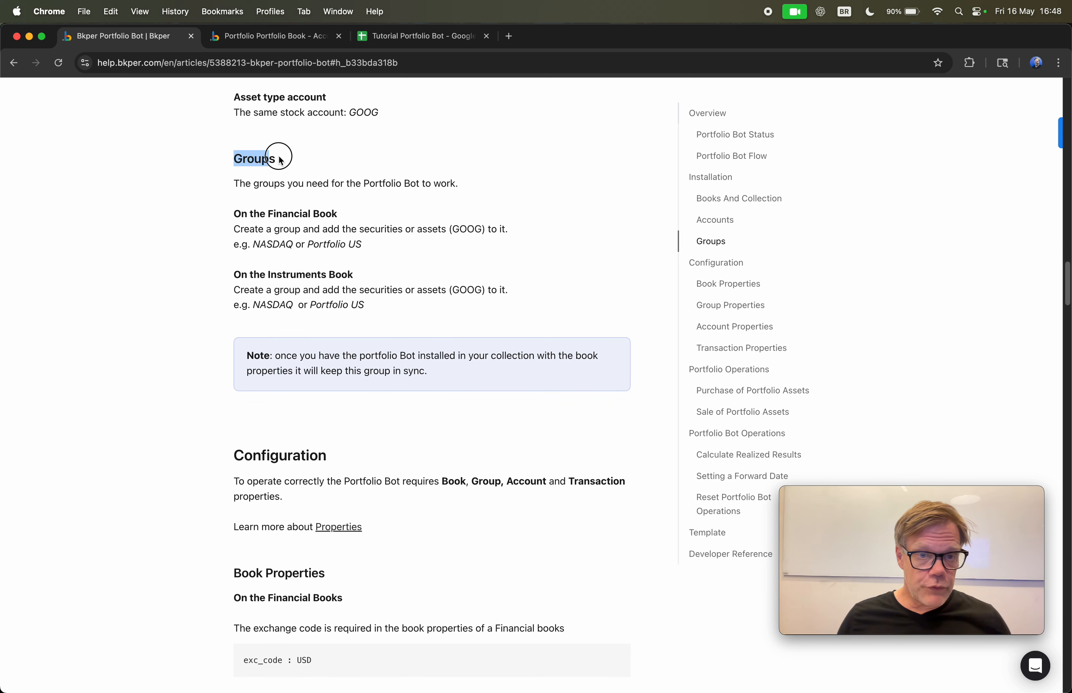
pyautogui.moveTo(234, 210); pyautogui.dragTo(328, 229)
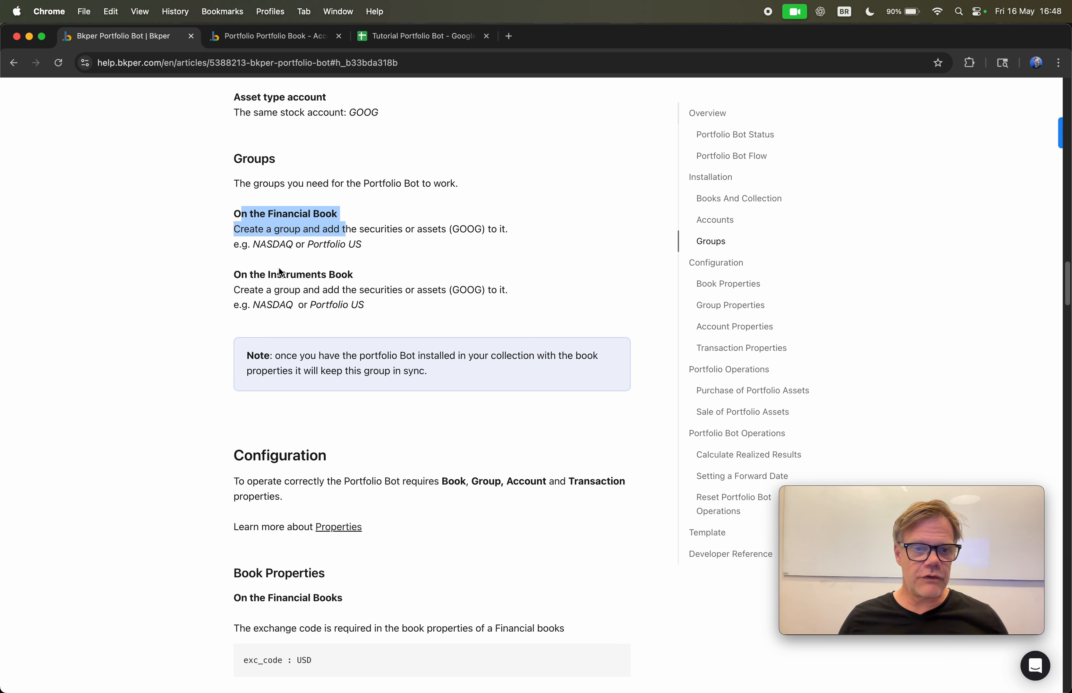
pyautogui.click(261, 274)
pyautogui.moveTo(261, 274); pyautogui.dragTo(371, 279)
pyautogui.click(500, 329)
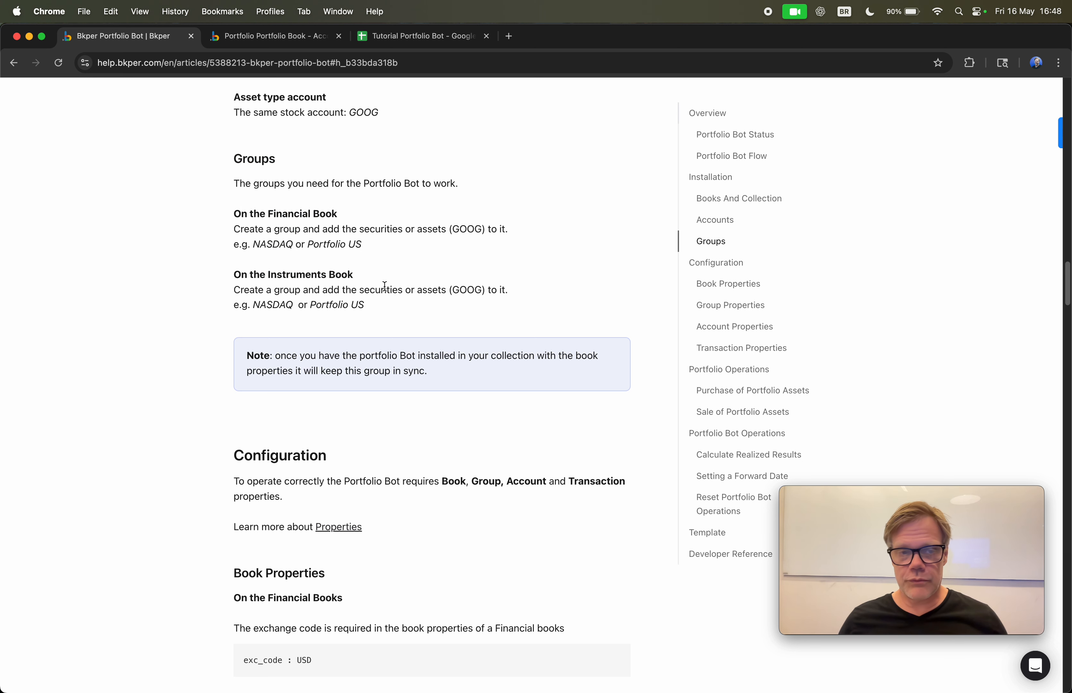
# Copy the example group name from the help article and create a group named "Portfolio US" in the Financial Book.
pyautogui.moveTo(308, 245); pyautogui.dragTo(368, 250)
pyautogui.press('super+c')
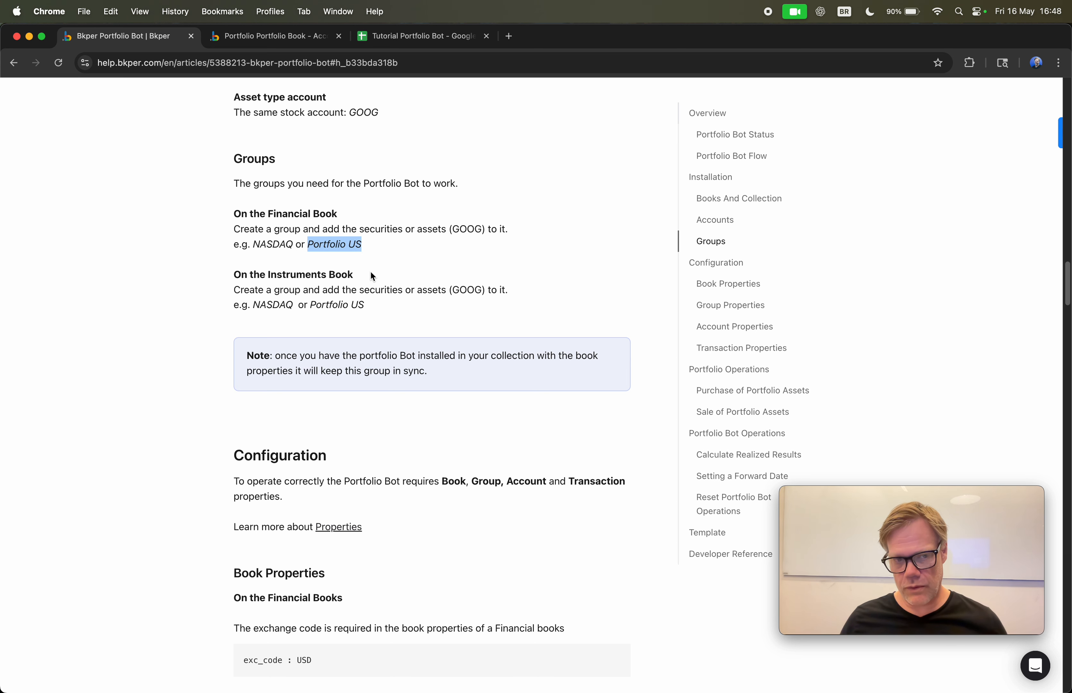
pyautogui.click(240, 41)
pyautogui.click(302, 688)
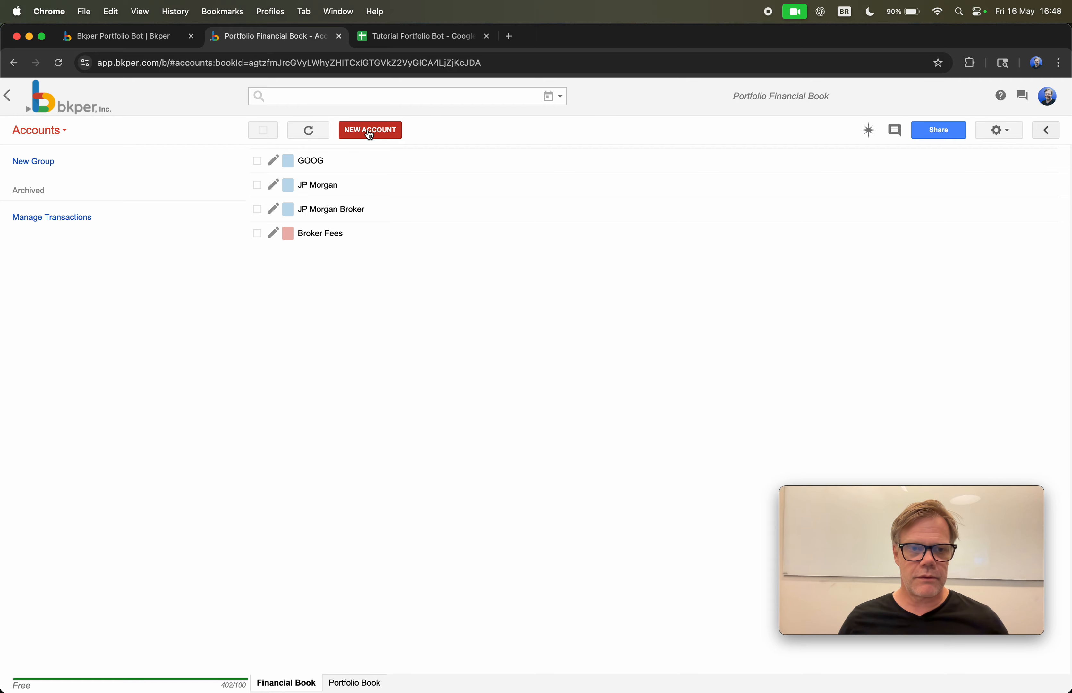
pyautogui.click(36, 163)
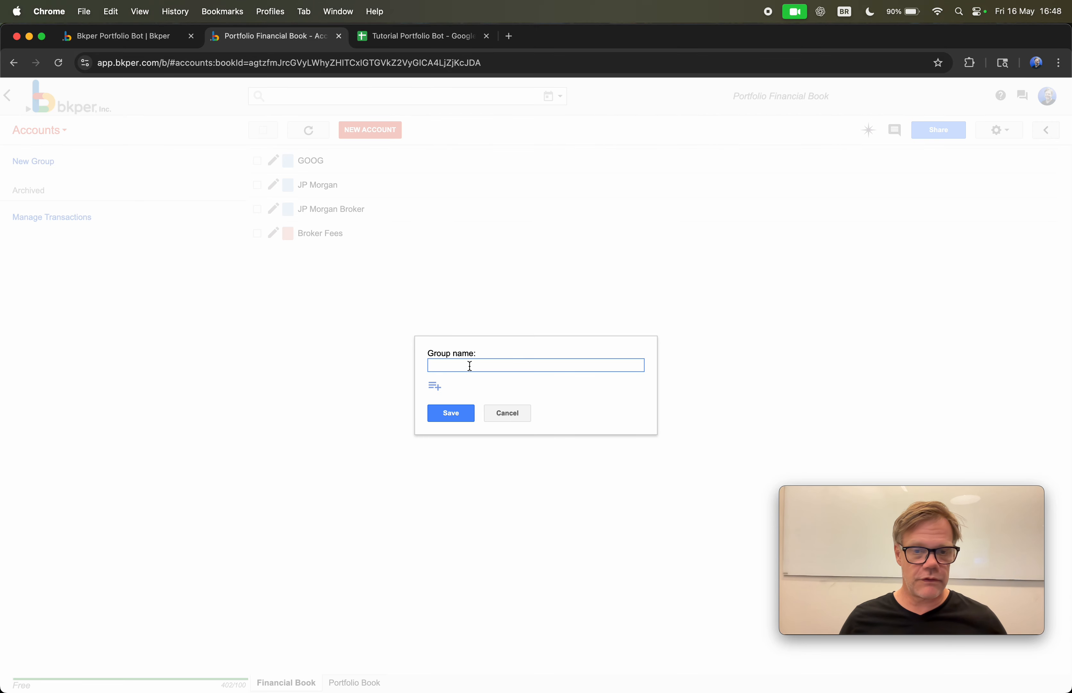
pyautogui.write('Portfolio US')
pyautogui.click(439, 414)
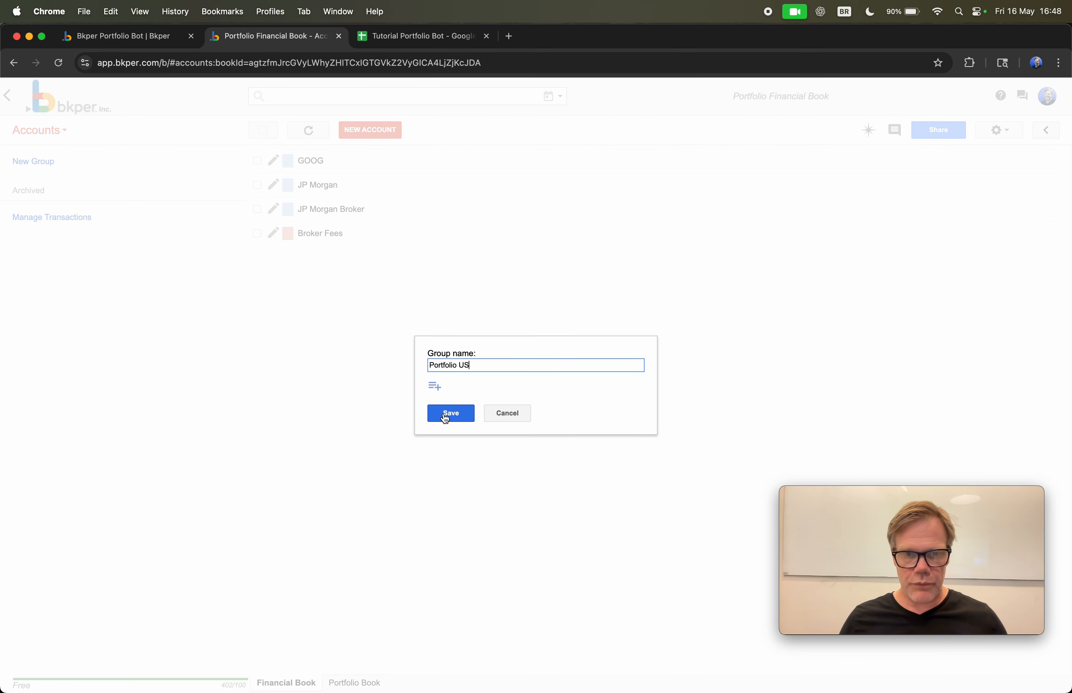
# Create a group named "Portfolio US" in the Portfolio Book.
pyautogui.click(353, 682)
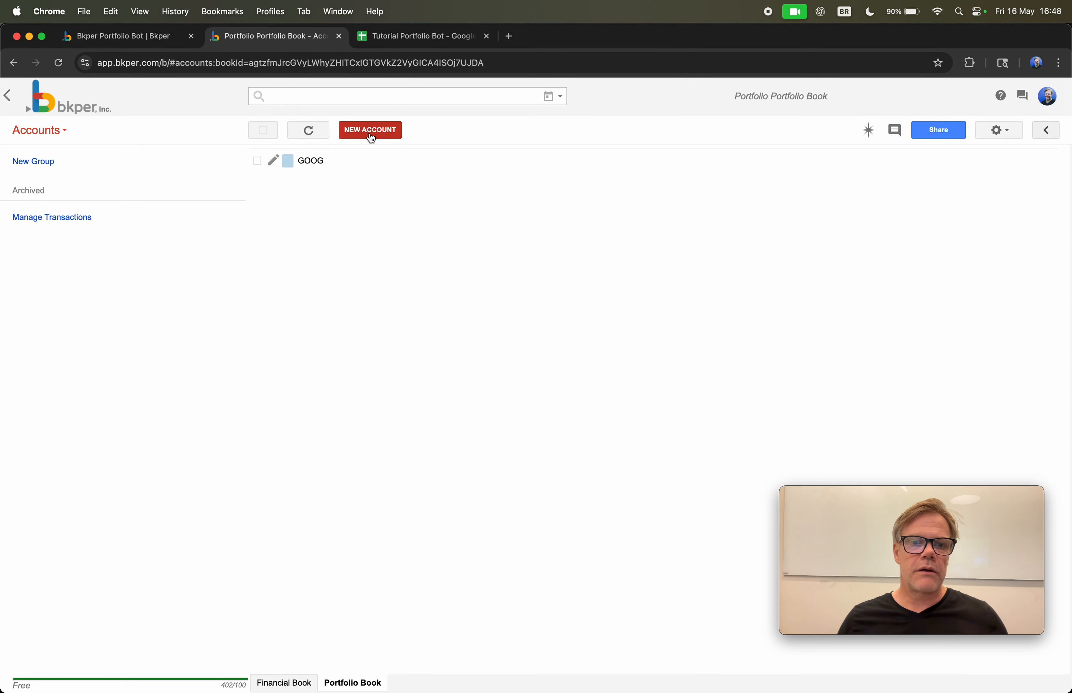
pyautogui.click(50, 158)
pyautogui.press('super+v')
pyautogui.click(449, 416)
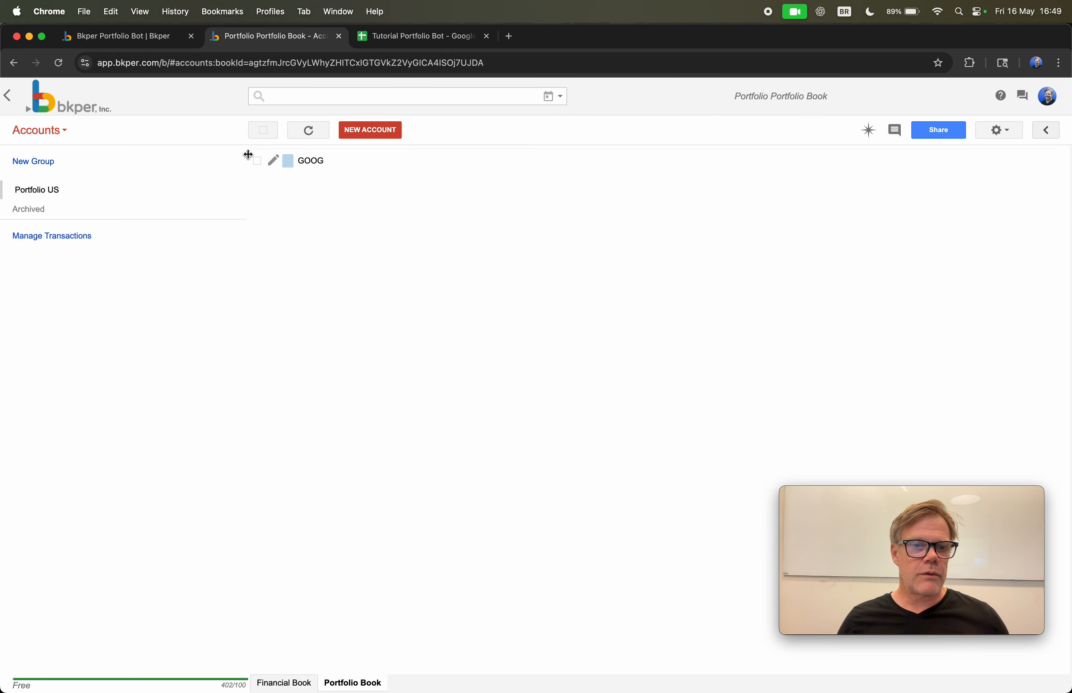
# Add the GOOG account to the "Portfolio US" group in the Portfolio Book.
pyautogui.click(257, 162)
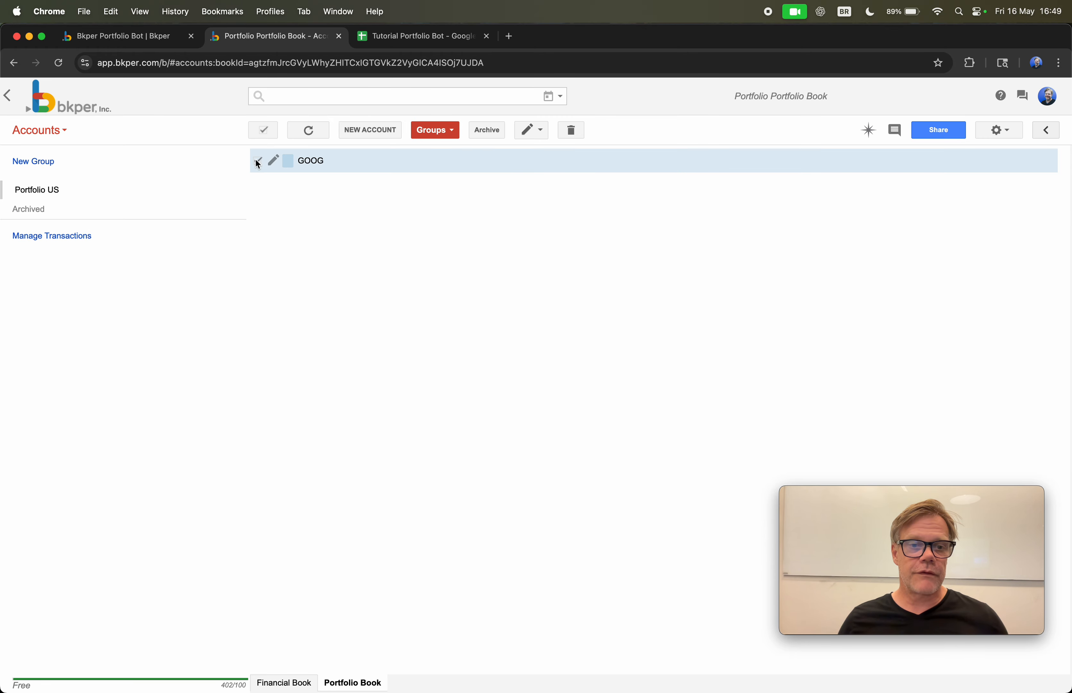
pyautogui.click(441, 133)
pyautogui.click(424, 154)
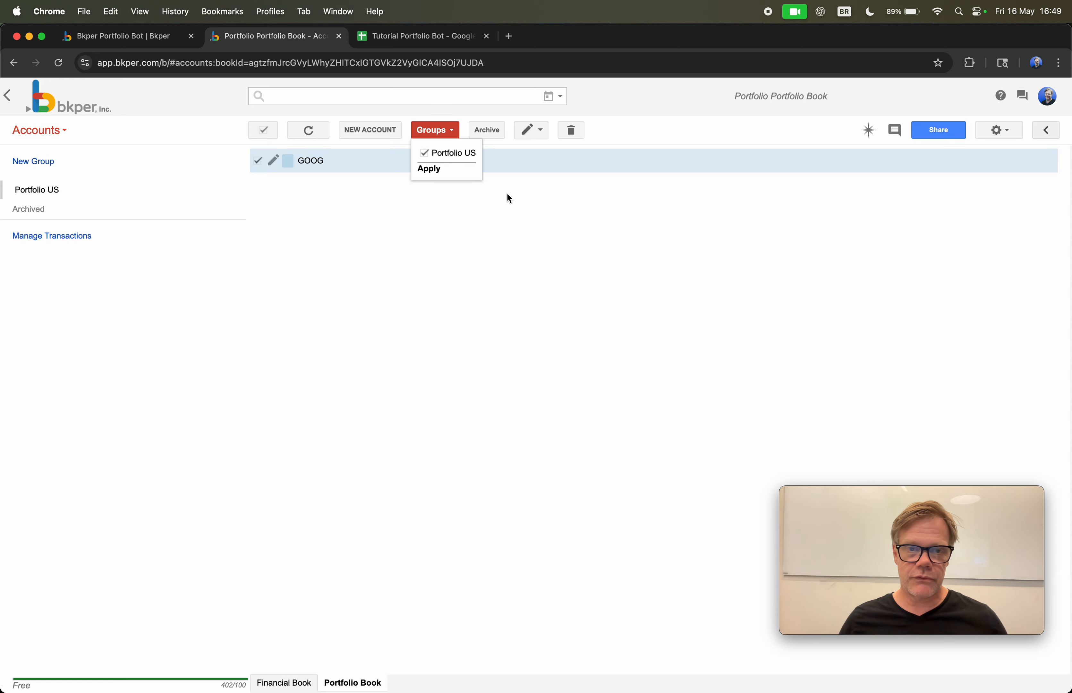
pyautogui.click(427, 171)
# Assign the GOOG account in the Financial Book to the "Portfolio US" group.
pyautogui.click(276, 685)
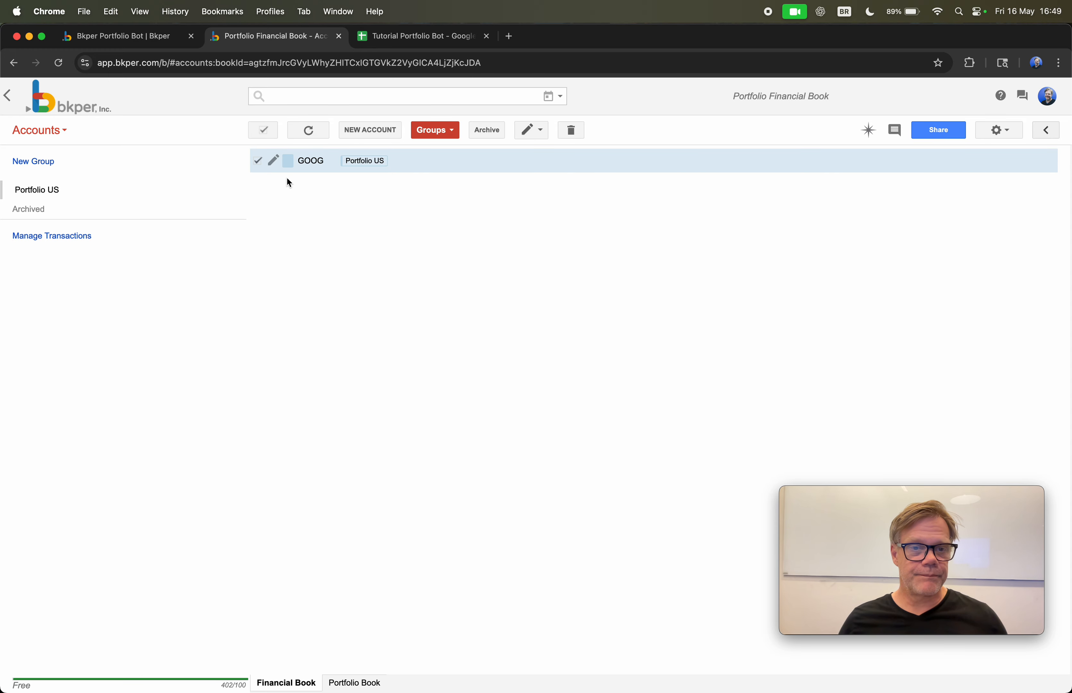
pyautogui.click(258, 161)
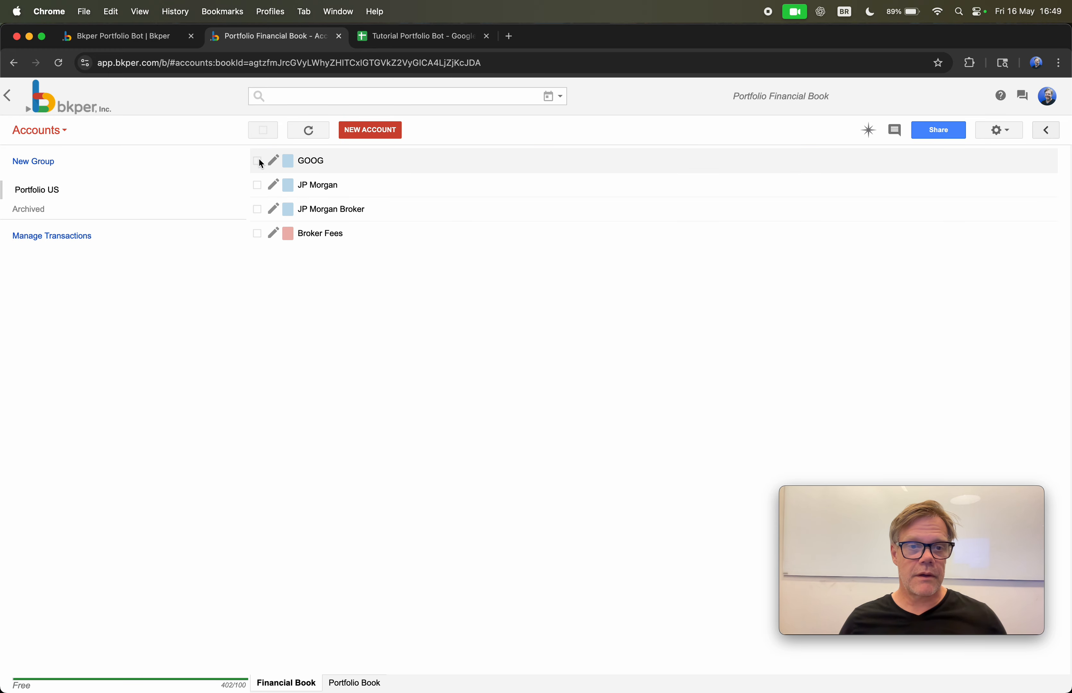
pyautogui.click(434, 130)
pyautogui.click(445, 152)
pyautogui.click(429, 169)
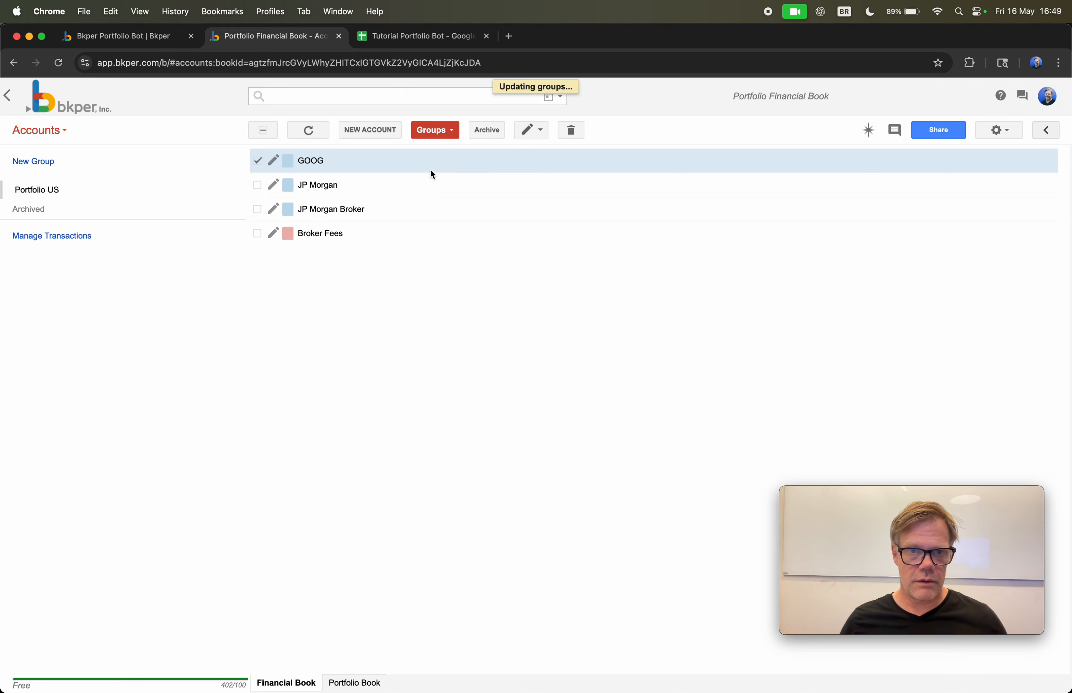
pyautogui.click(258, 163)
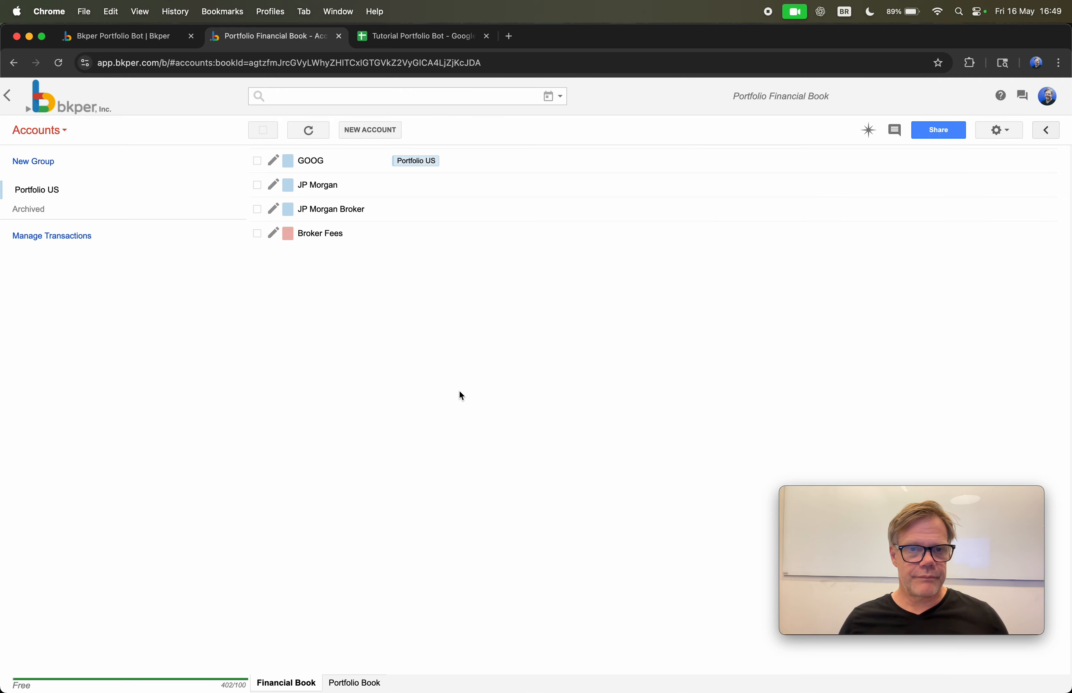
# Check the required book properties in the help article and add the property exc_code with value USD to the Financial Book.
pyautogui.click(130, 36)
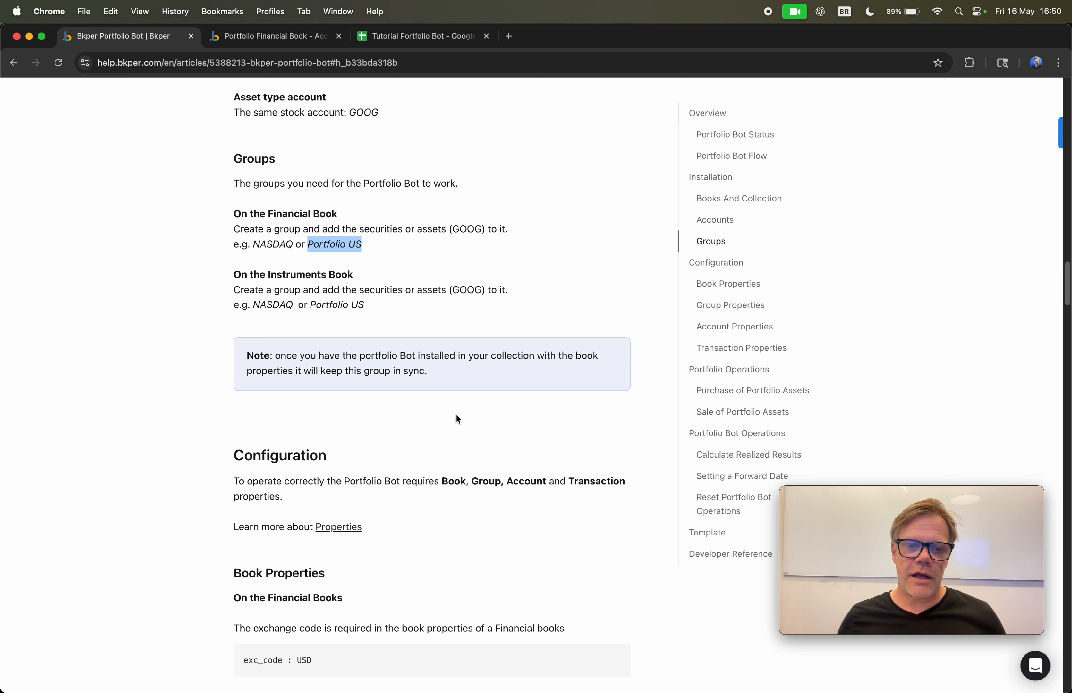
pyautogui.scroll(-2, 454, 415)
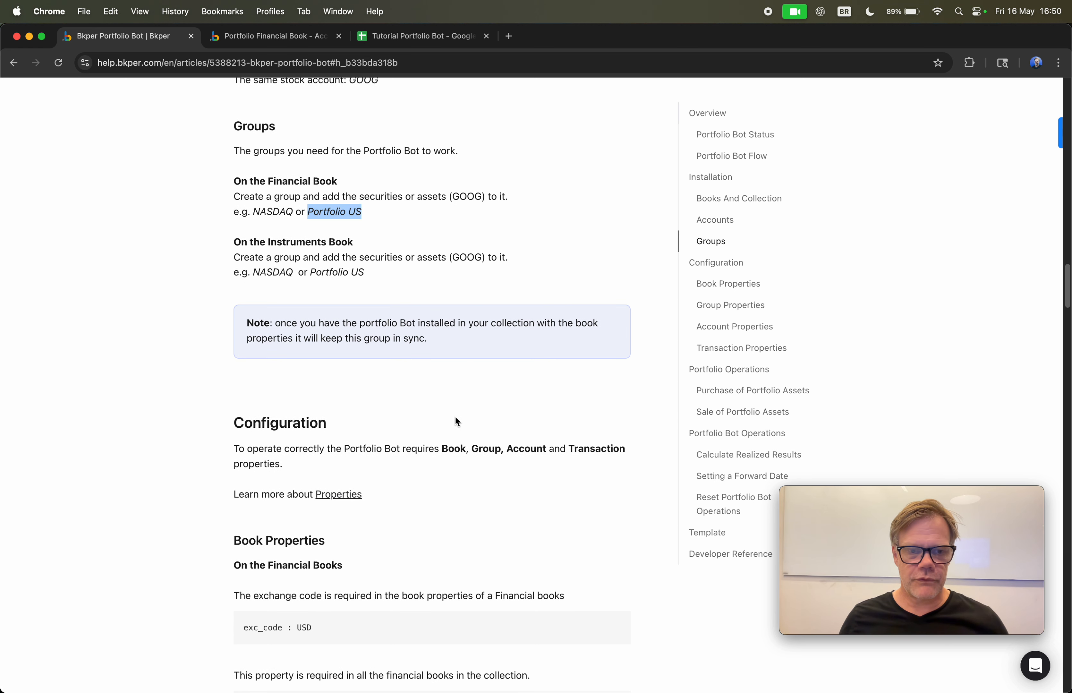
pyautogui.scroll(-10, 456, 420)
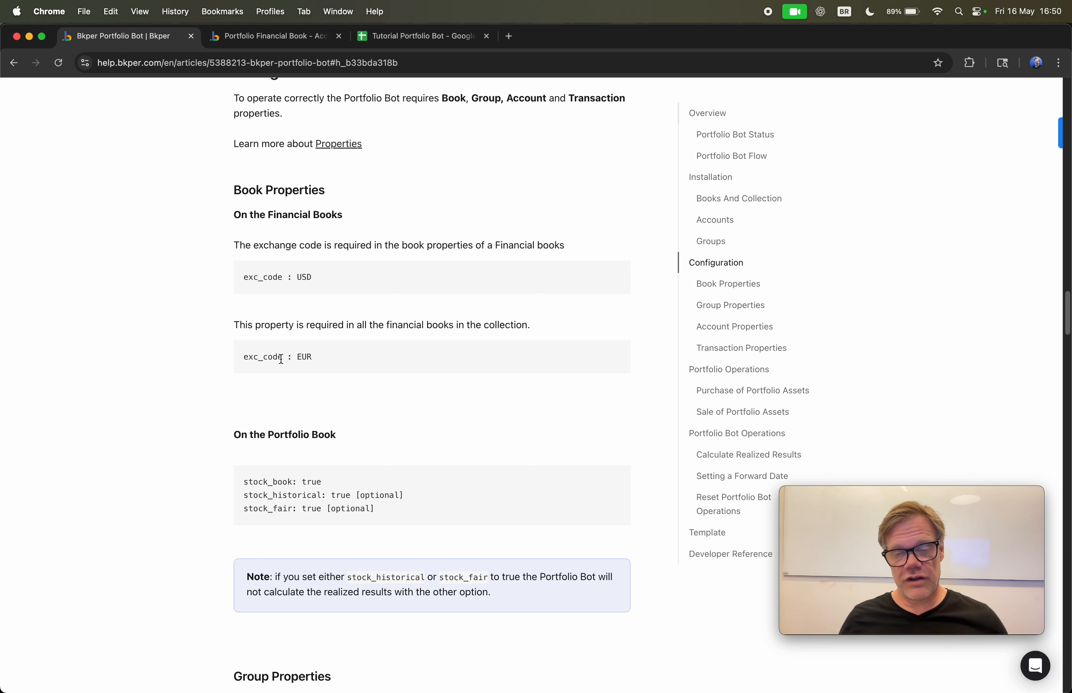
pyautogui.click(254, 35)
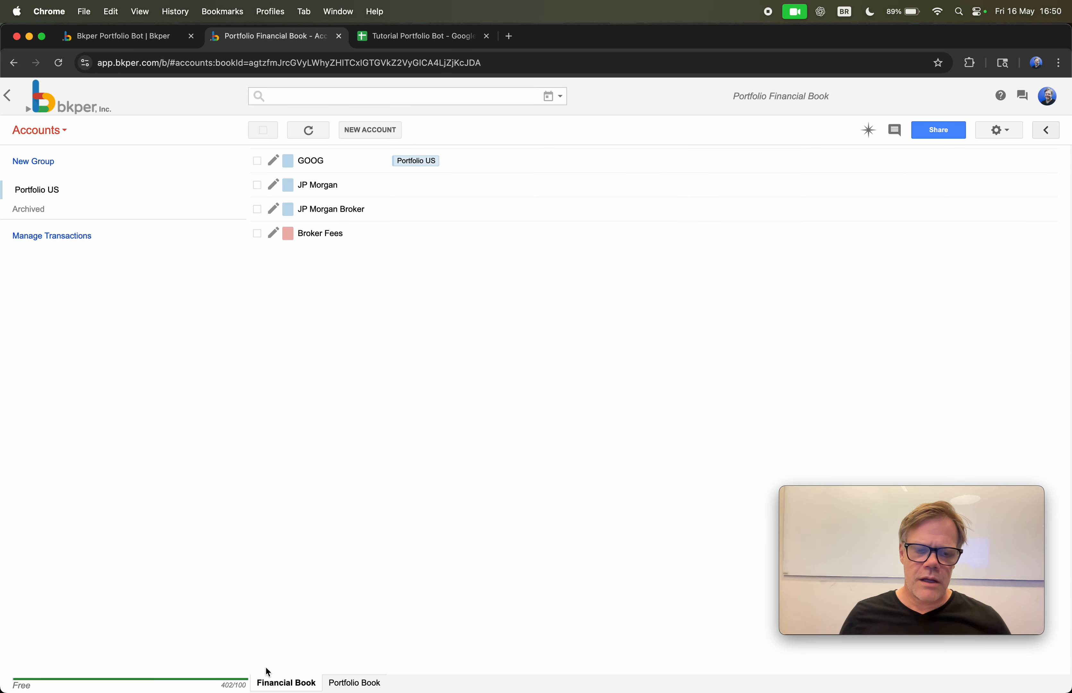
pyautogui.click(1008, 131)
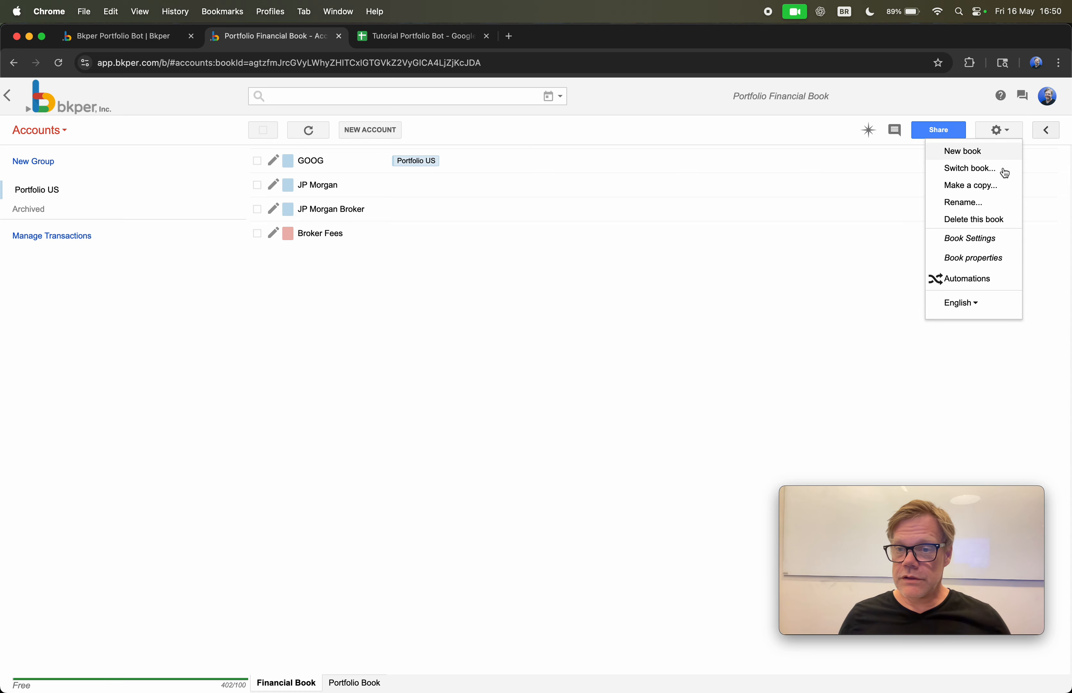
pyautogui.click(974, 260)
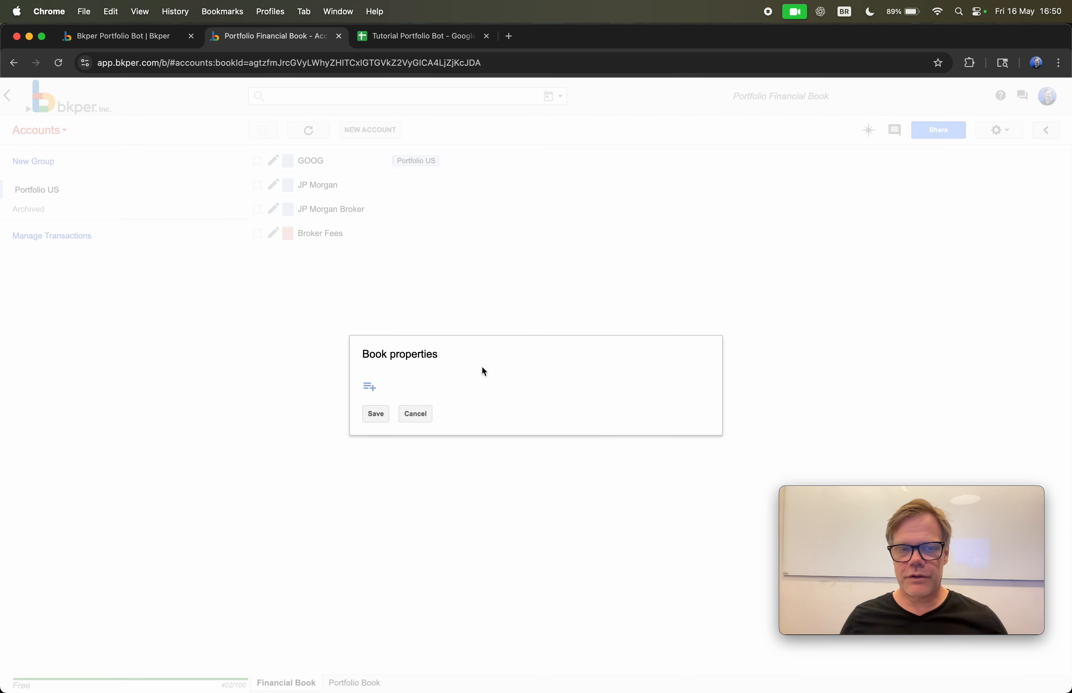
pyautogui.click(362, 388)
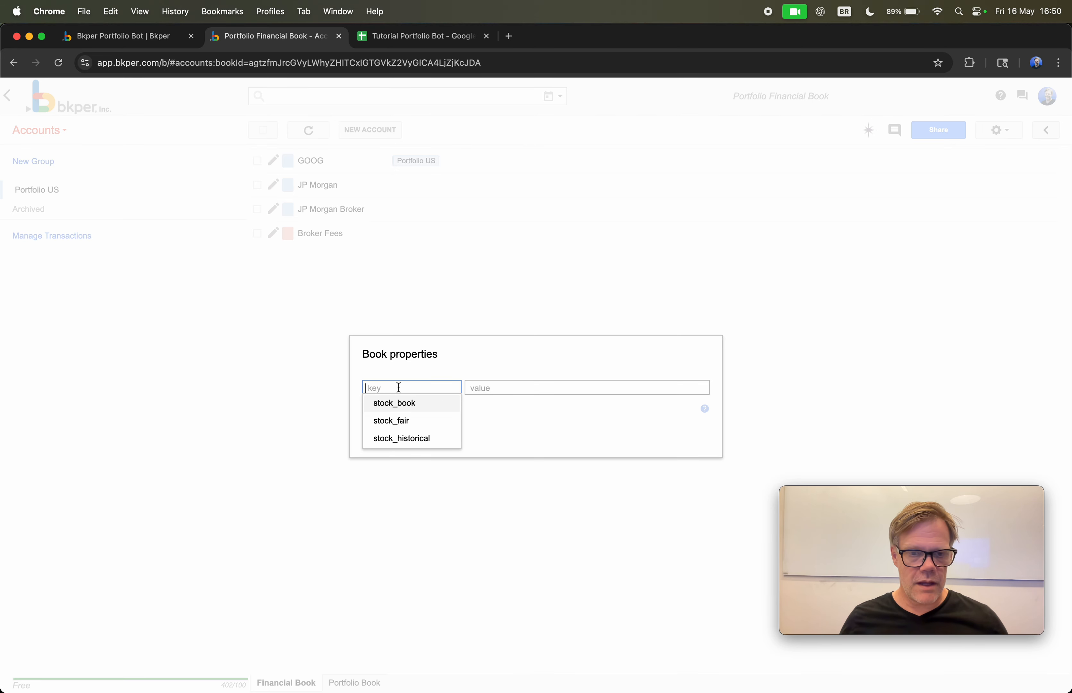
pyautogui.write('exc')
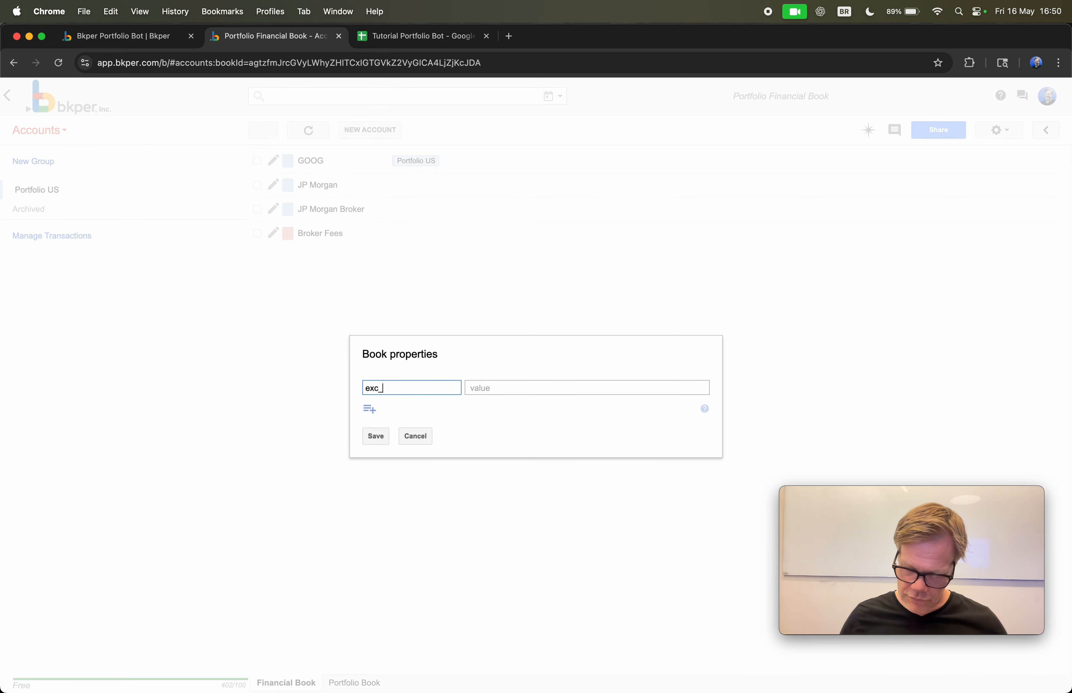
pyautogui.write('_code')
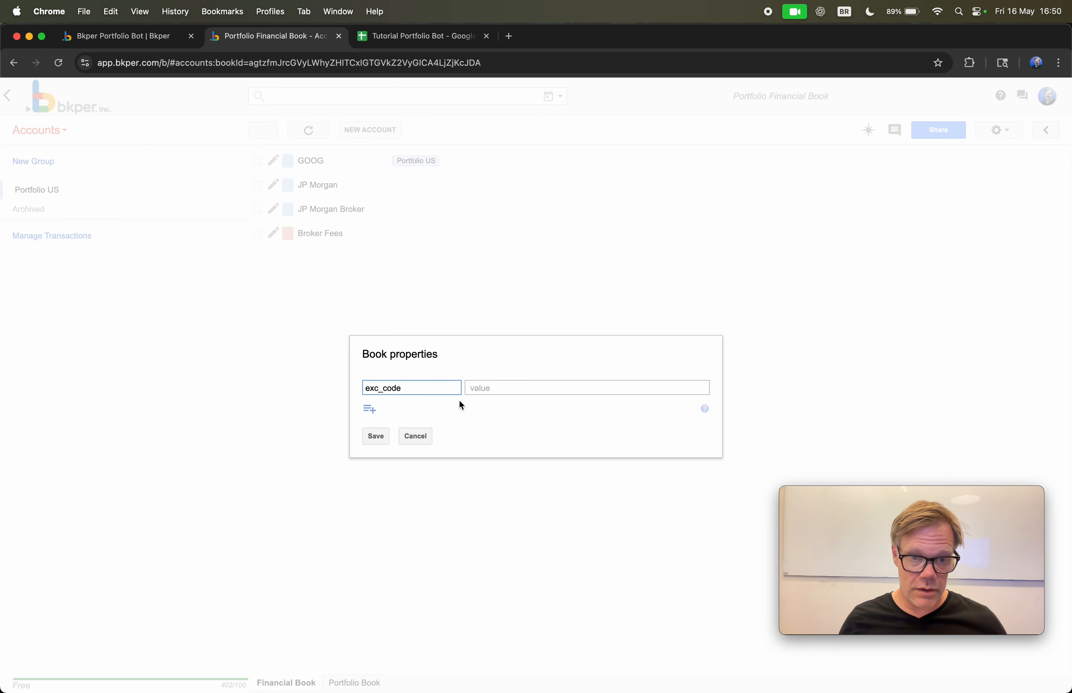
pyautogui.click(477, 388)
pyautogui.write('USD')
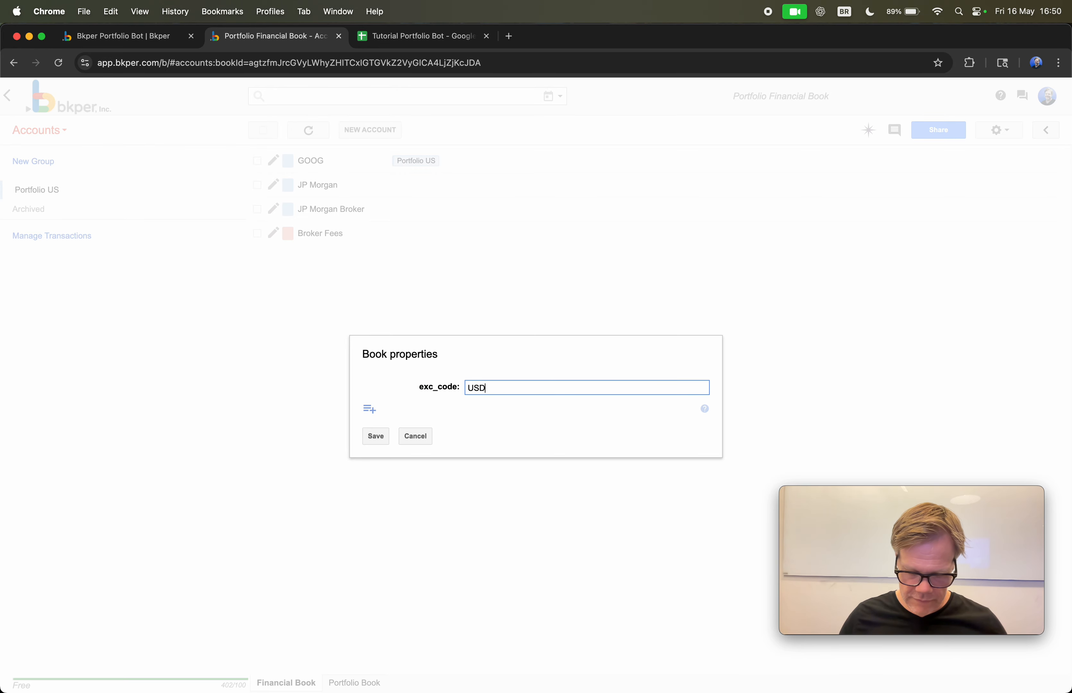
pyautogui.click(375, 437)
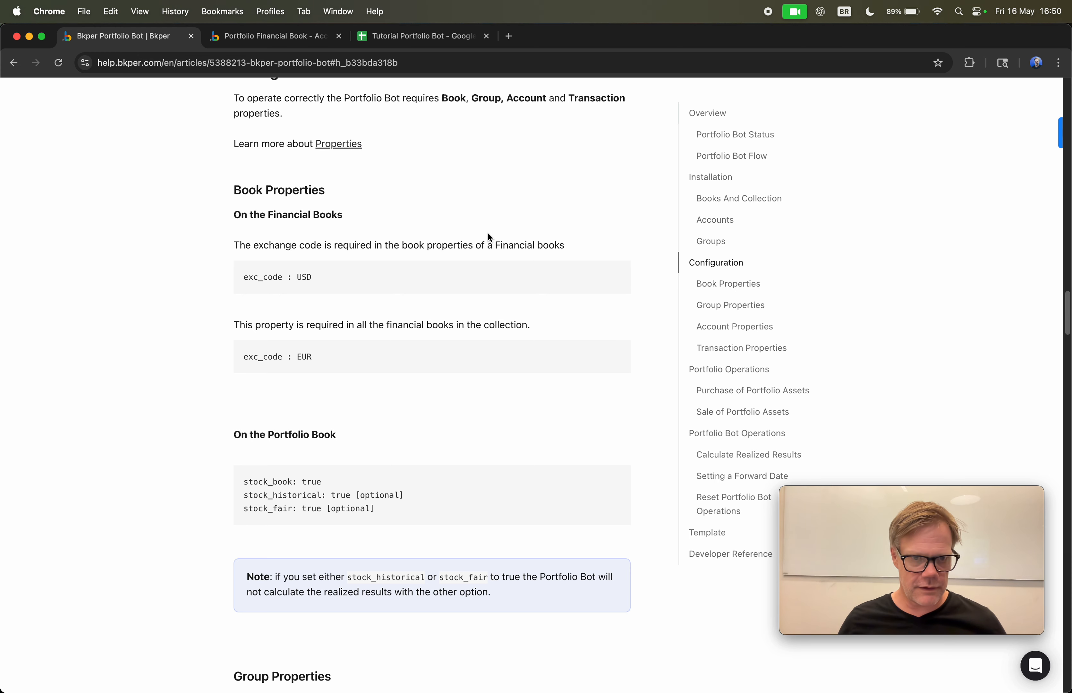
# Check the Portfolio Book requirements in the help article and add the book property stock_book with value true to the Portfolio Book.
pyautogui.scroll(-5, 441, 206)
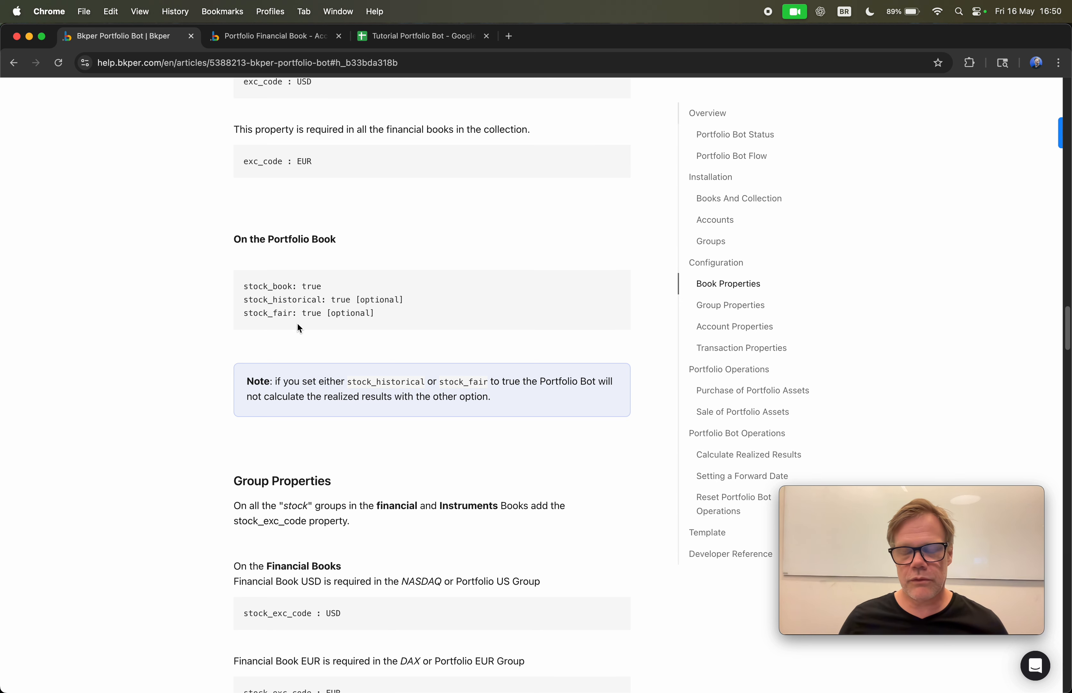
pyautogui.click(263, 42)
pyautogui.click(345, 682)
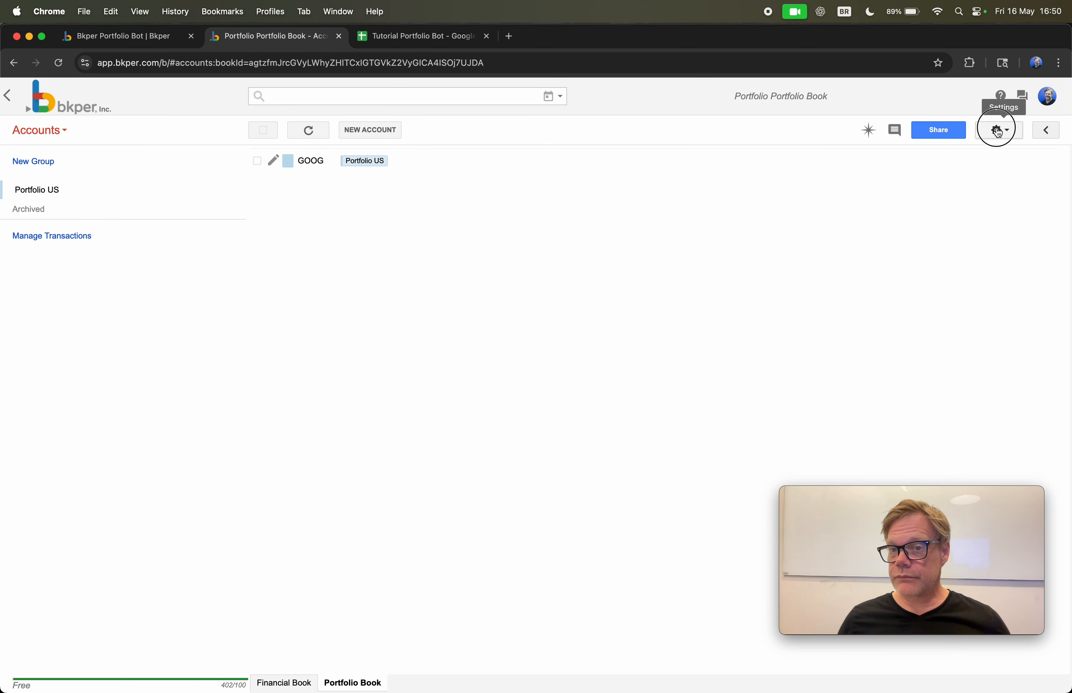
pyautogui.click(996, 130)
pyautogui.click(960, 259)
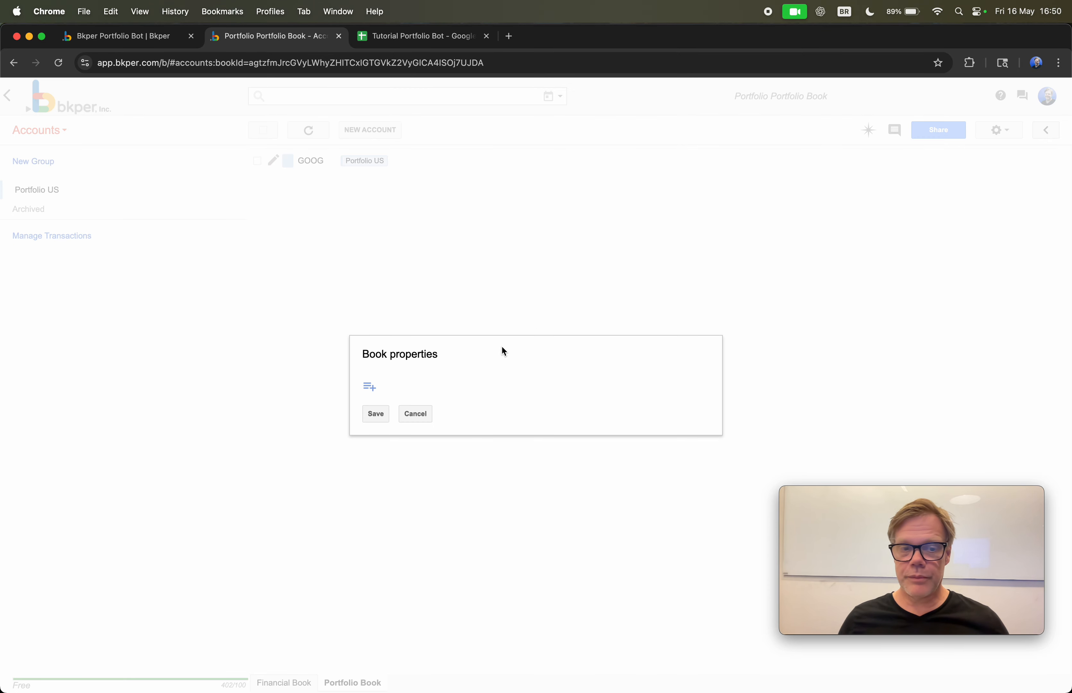
pyautogui.click(365, 386)
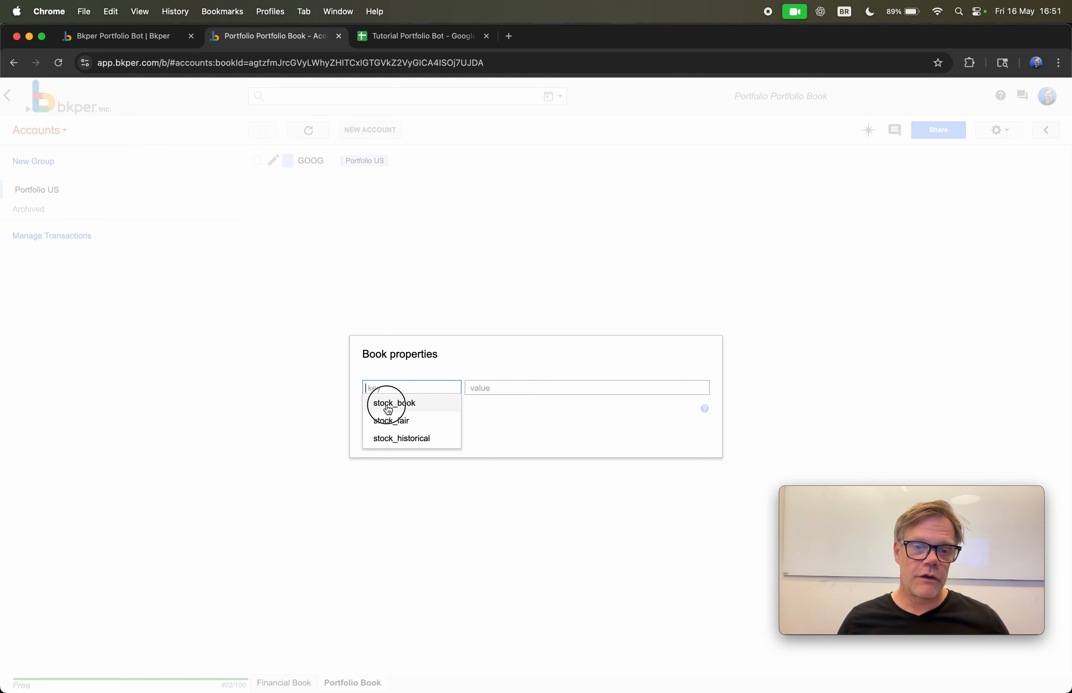
pyautogui.click(391, 402)
pyautogui.click(486, 389)
pyautogui.write('true')
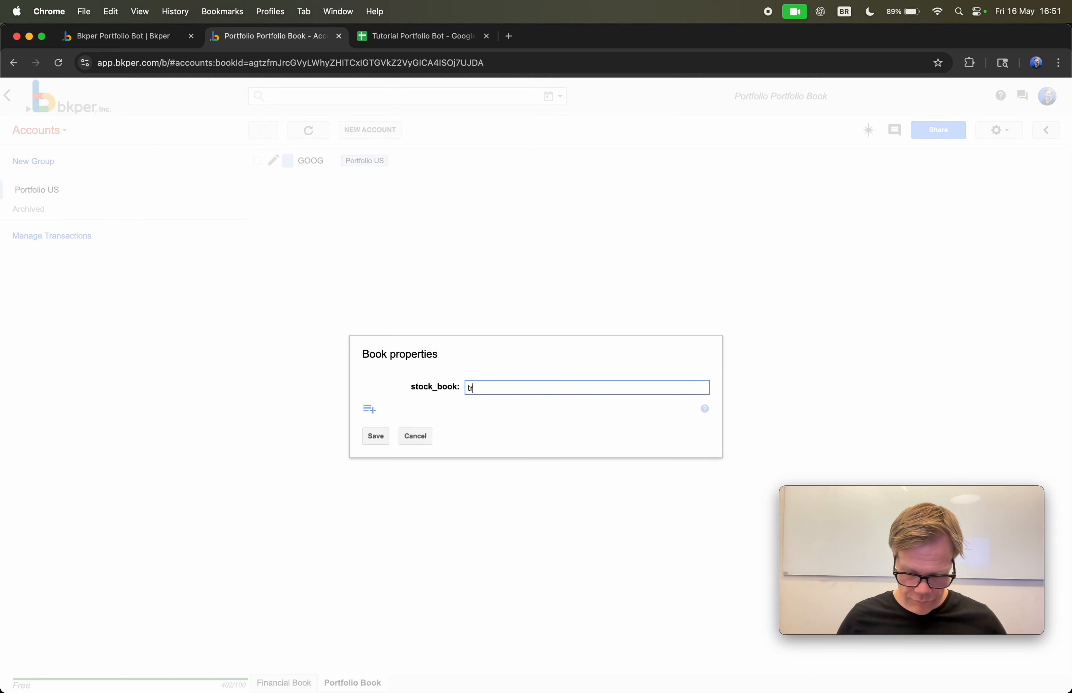
# Add a second book property, stock_fair with value true, to the Portfolio Book and save the properties.
pyautogui.click(370, 409)
pyautogui.click(385, 426)
pyautogui.click(372, 410)
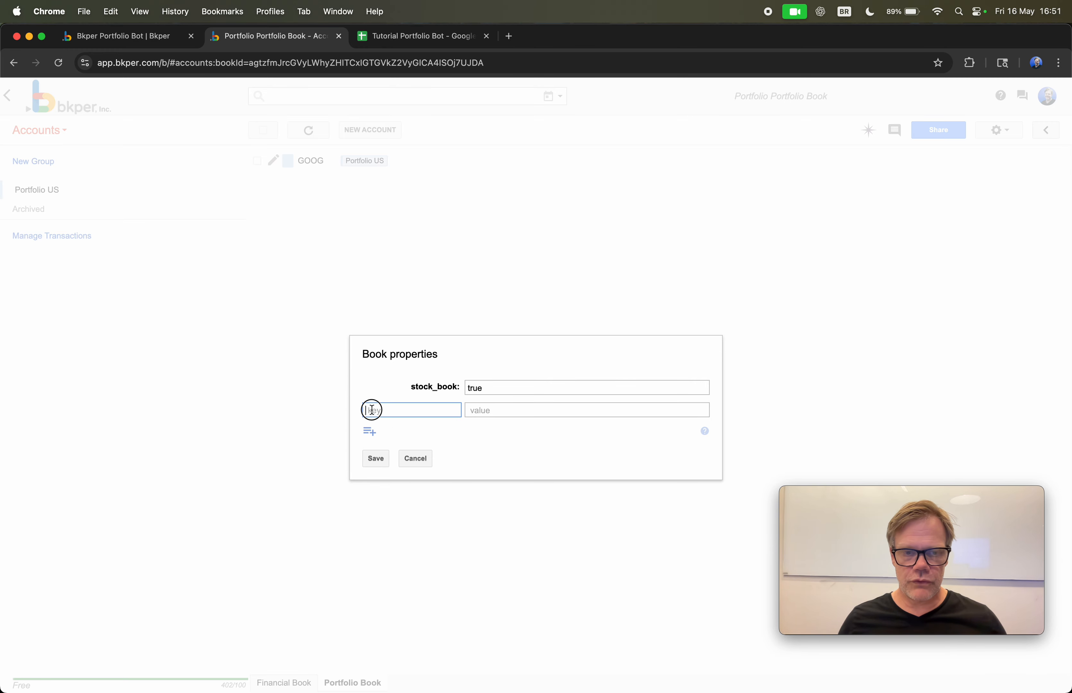
pyautogui.click(373, 425)
pyautogui.click(387, 411)
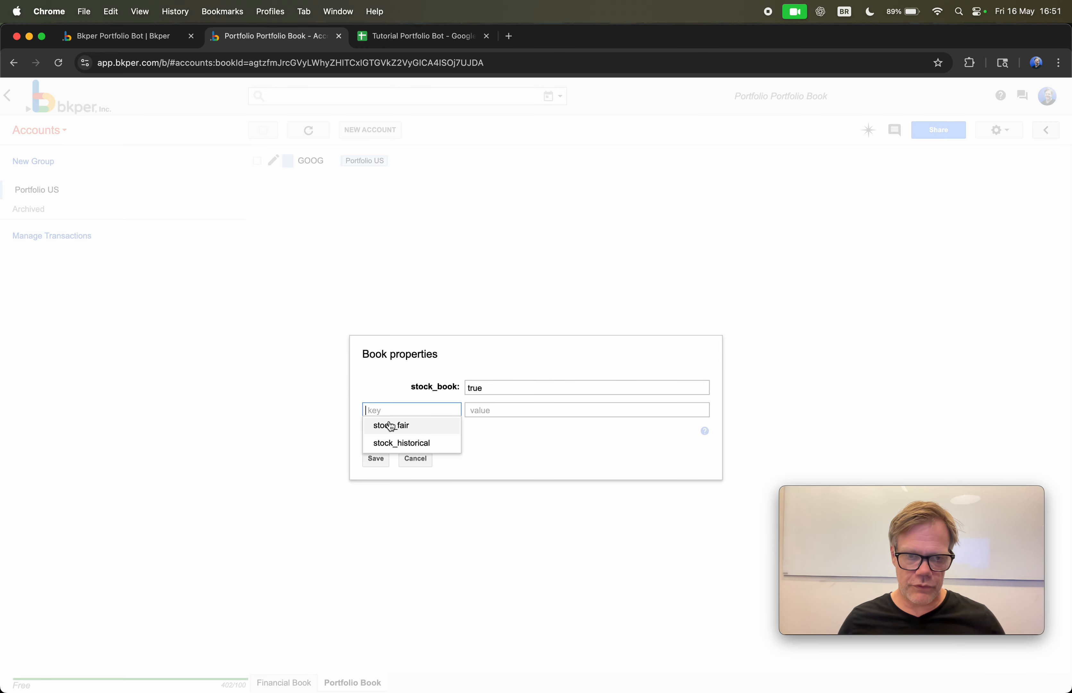
pyautogui.click(391, 425)
pyautogui.click(490, 408)
pyautogui.write('true')
pyautogui.click(375, 458)
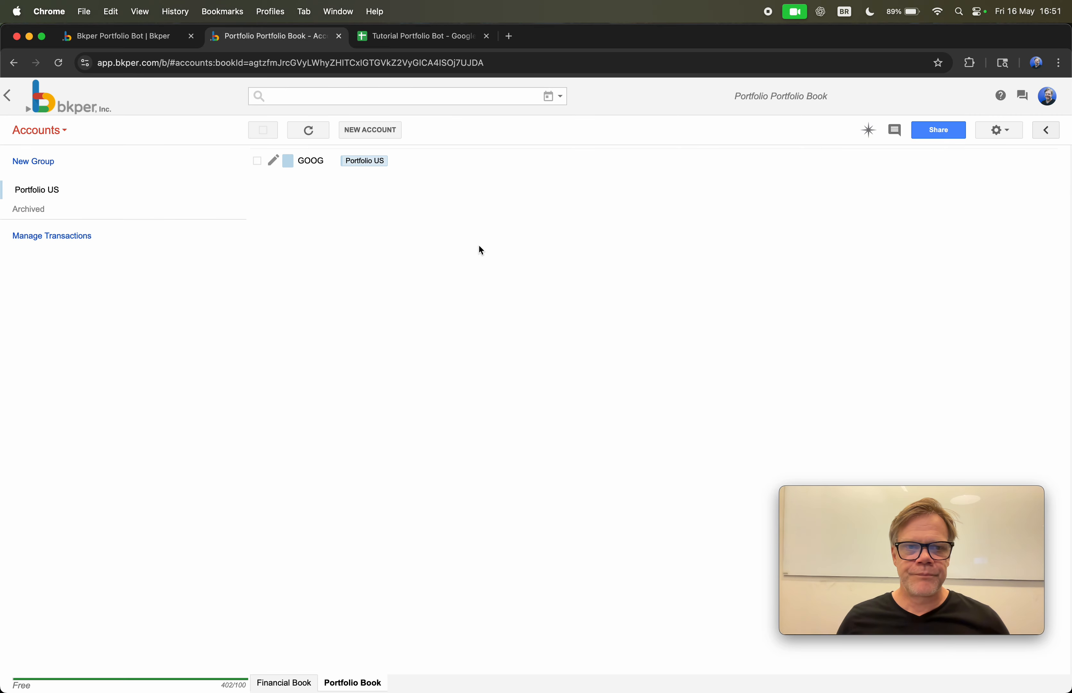
# Review the book and group property requirements in the help article and copy the property key stock_exc_code.
pyautogui.click(120, 38)
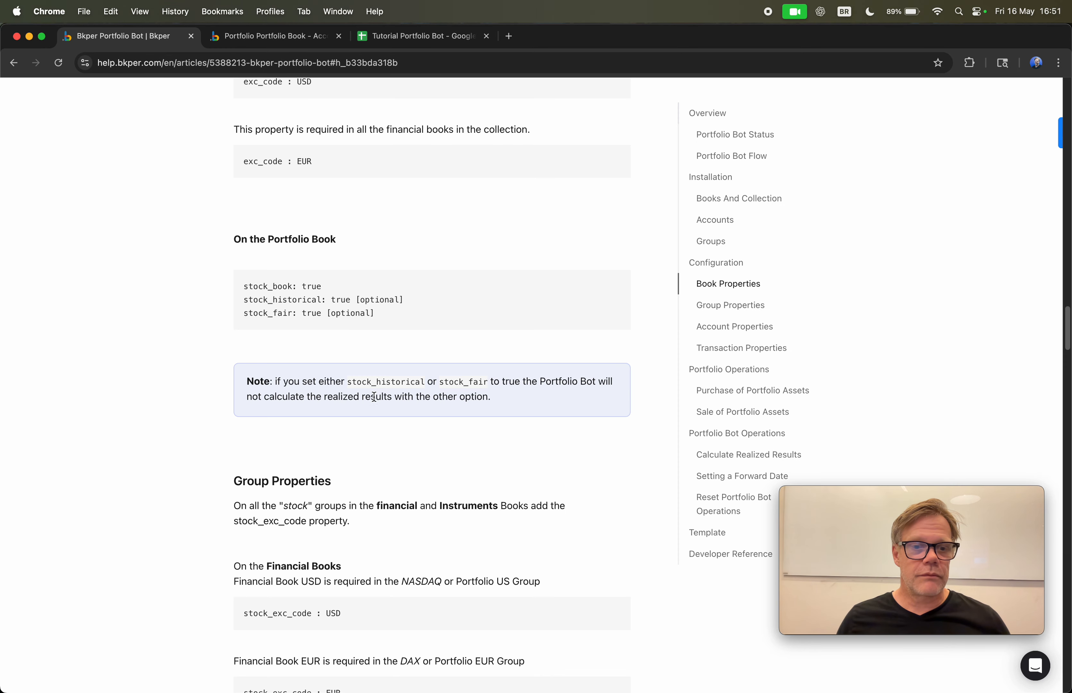
pyautogui.moveTo(244, 313); pyautogui.dragTo(322, 313)
pyautogui.click(255, 288)
pyautogui.moveTo(256, 288); pyautogui.dragTo(296, 291)
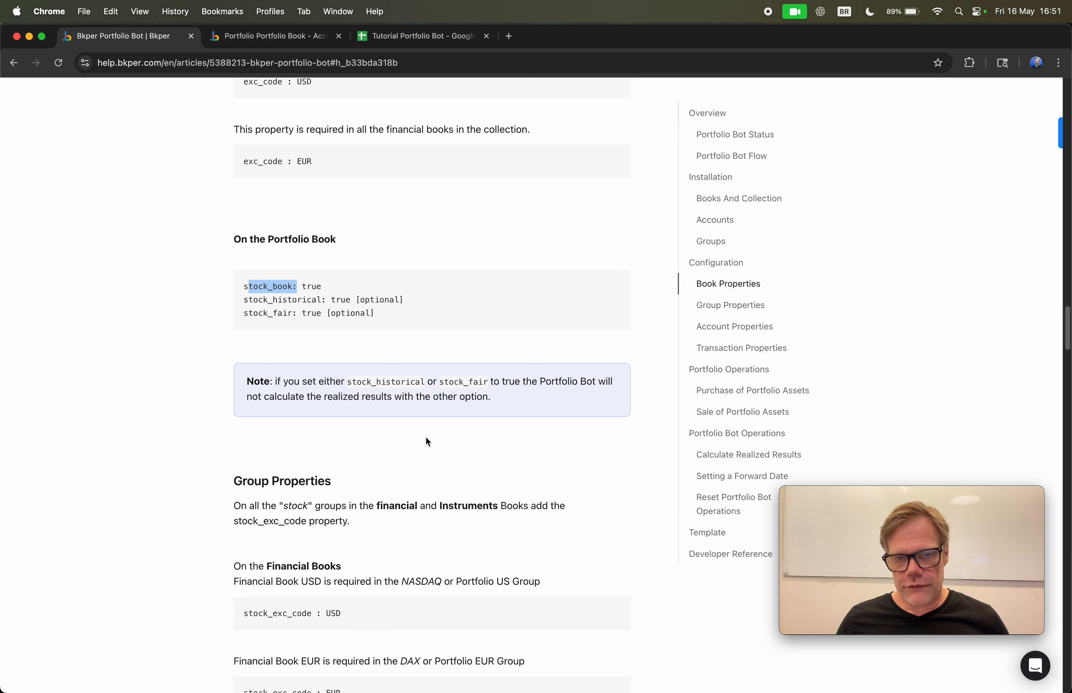
pyautogui.scroll(-1, 425, 437)
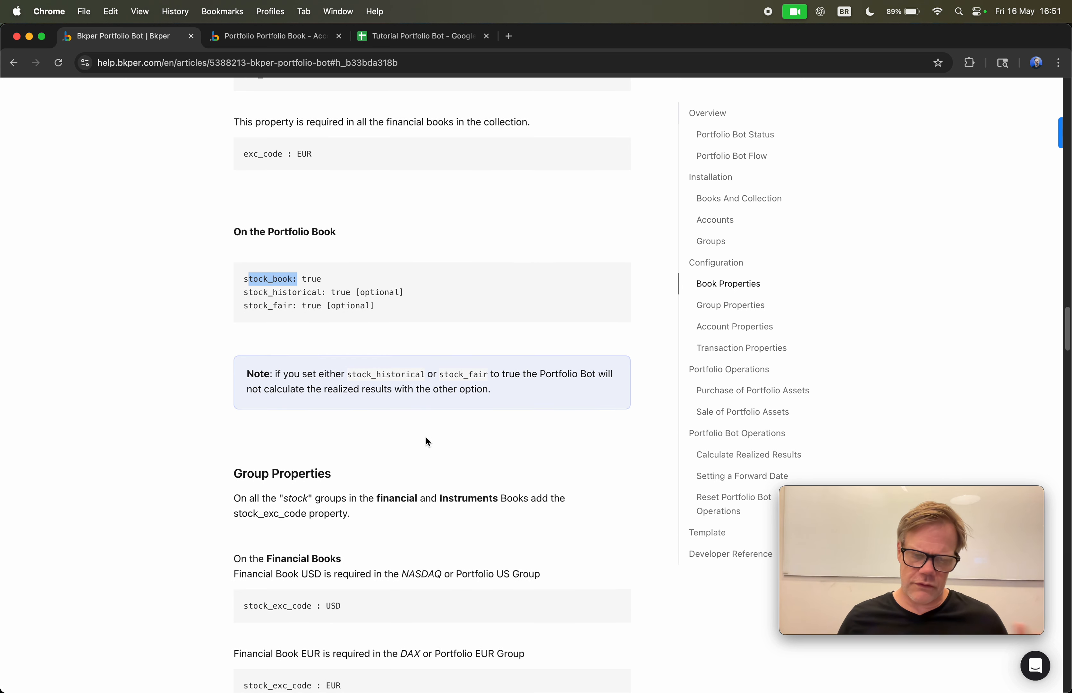
pyautogui.scroll(1, 426, 436)
pyautogui.scroll(-10, 426, 438)
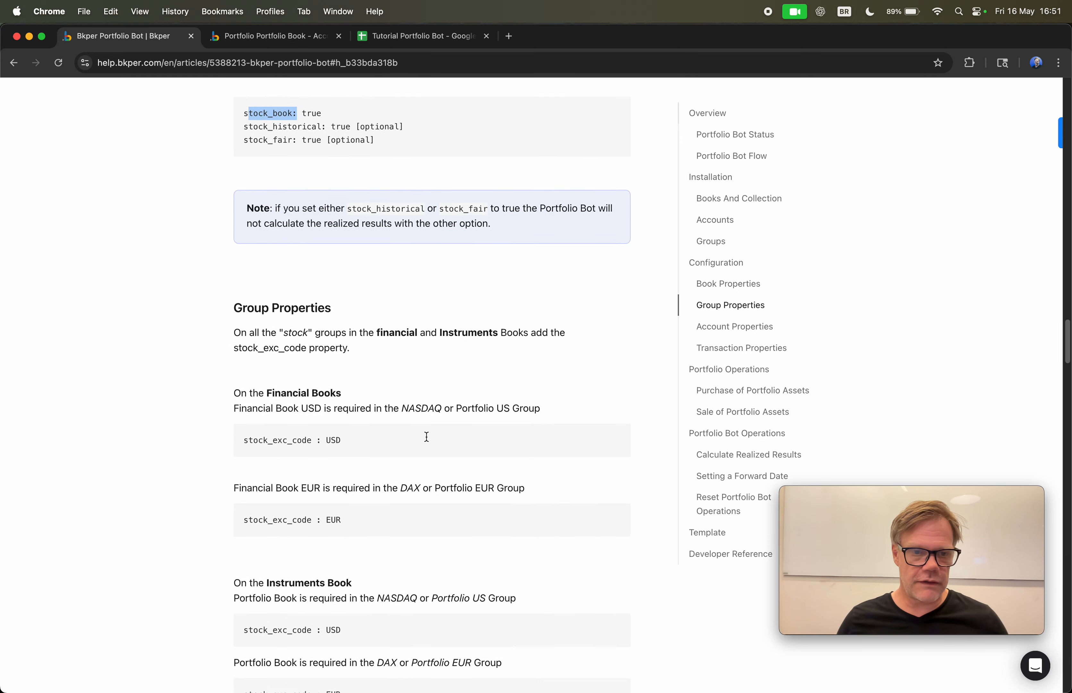
pyautogui.scroll(3, 427, 436)
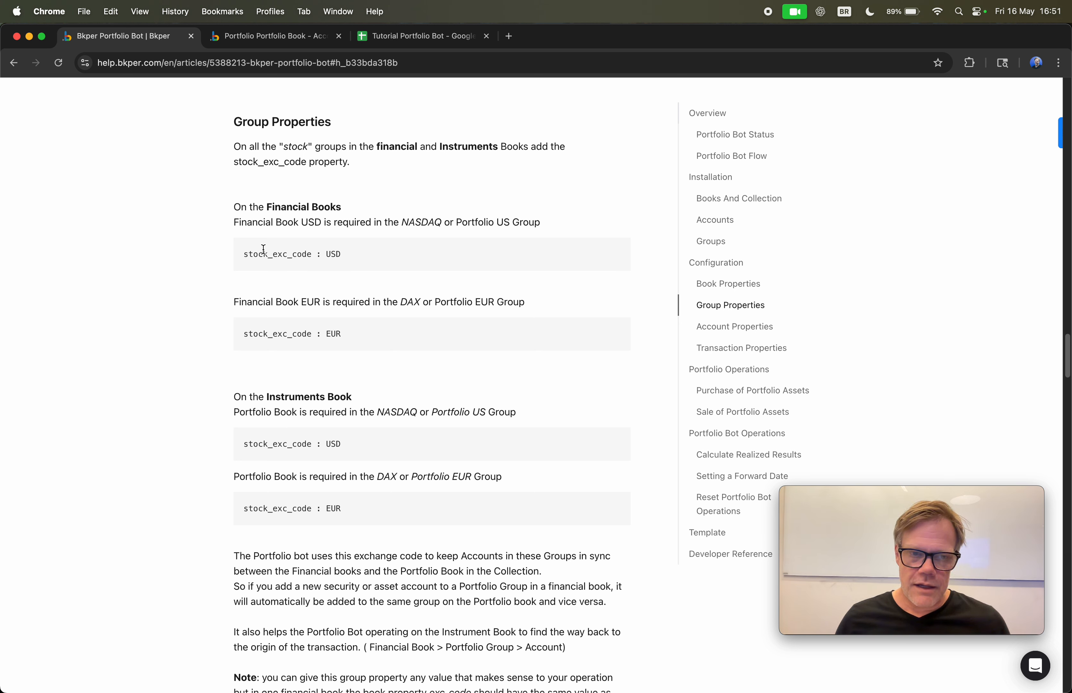
pyautogui.moveTo(246, 257); pyautogui.dragTo(311, 256)
pyautogui.press('super+c')
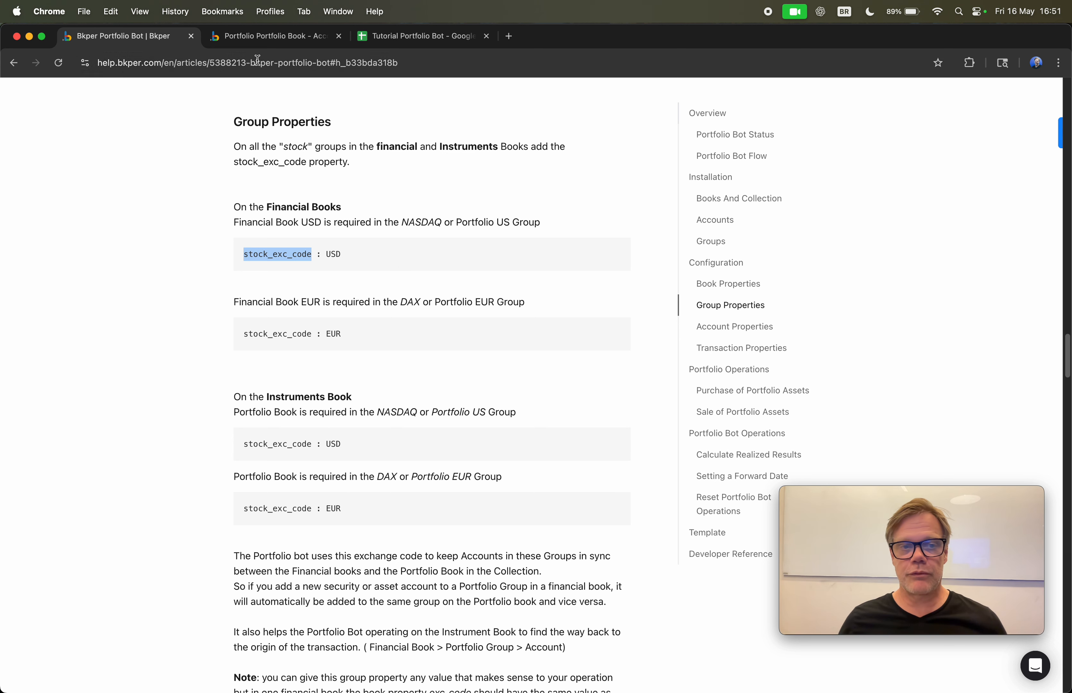
# Add the group property stock_exc_code with value USD to the "Portfolio US" group in the Portfolio Book and save it.
pyautogui.click(252, 37)
pyautogui.moveTo(45, 196)
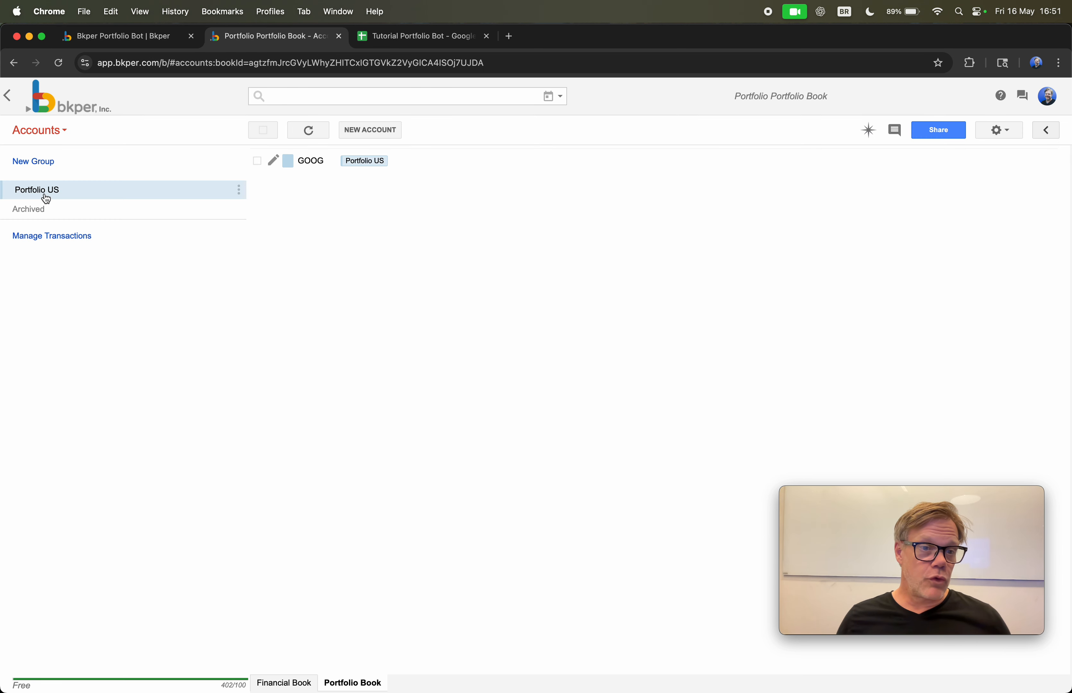
pyautogui.click(238, 189)
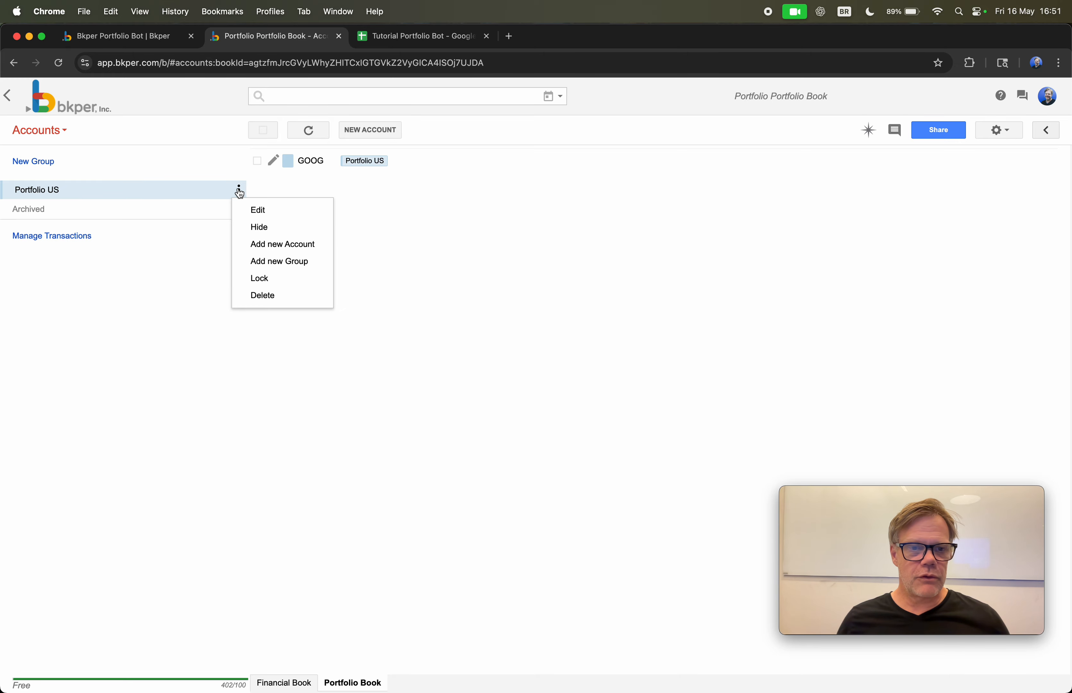
pyautogui.click(280, 210)
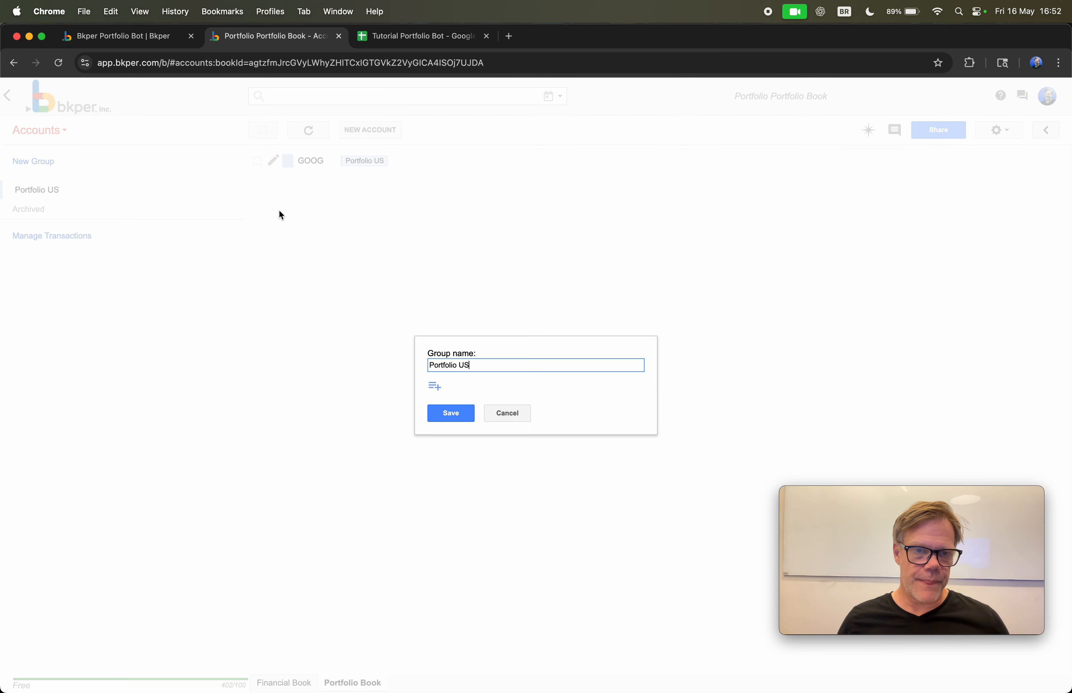
pyautogui.click(435, 386)
pyautogui.click(490, 403)
pyautogui.click(484, 390)
pyautogui.click(444, 402)
pyautogui.click(456, 381)
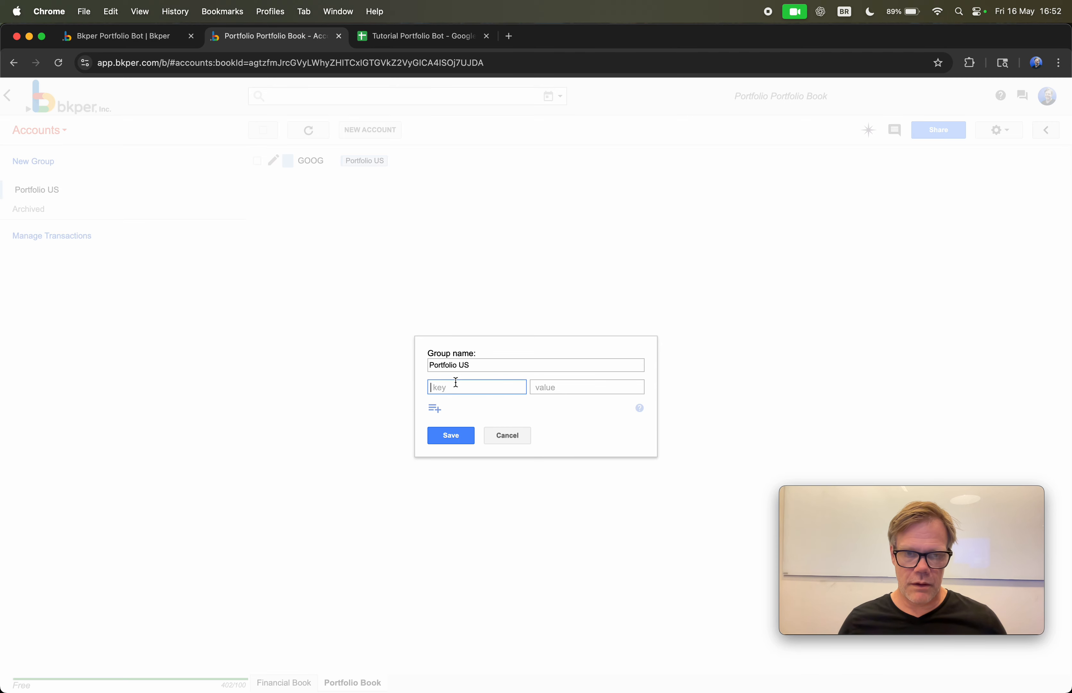
pyautogui.click(455, 400)
pyautogui.click(474, 387)
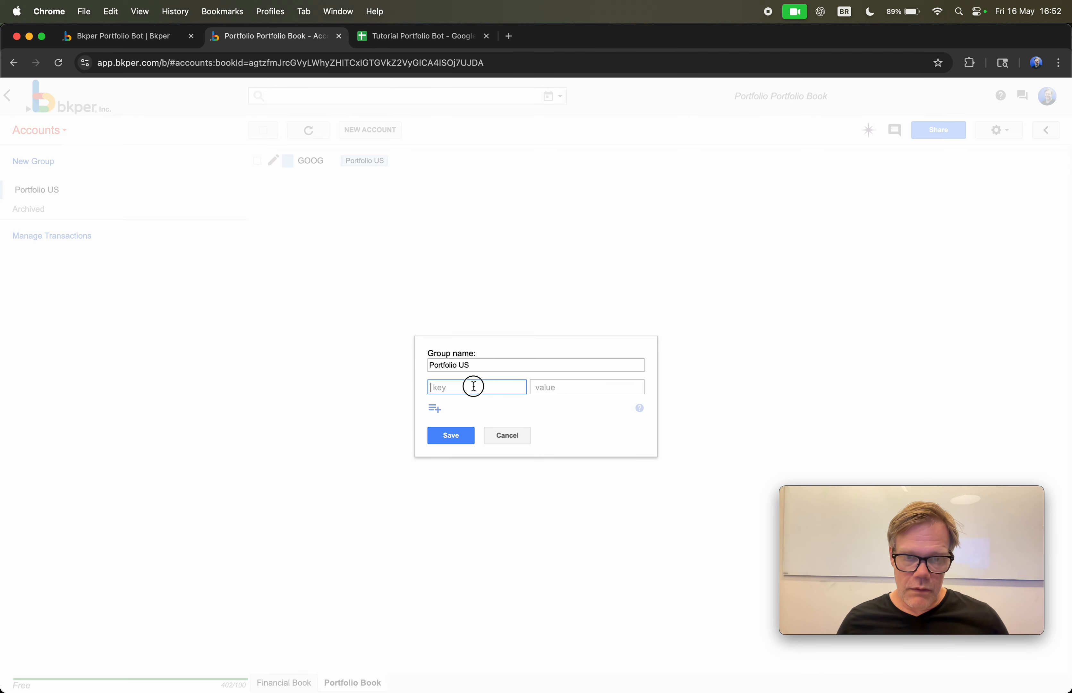
pyautogui.write('s')
pyautogui.click(472, 402)
pyautogui.click(561, 390)
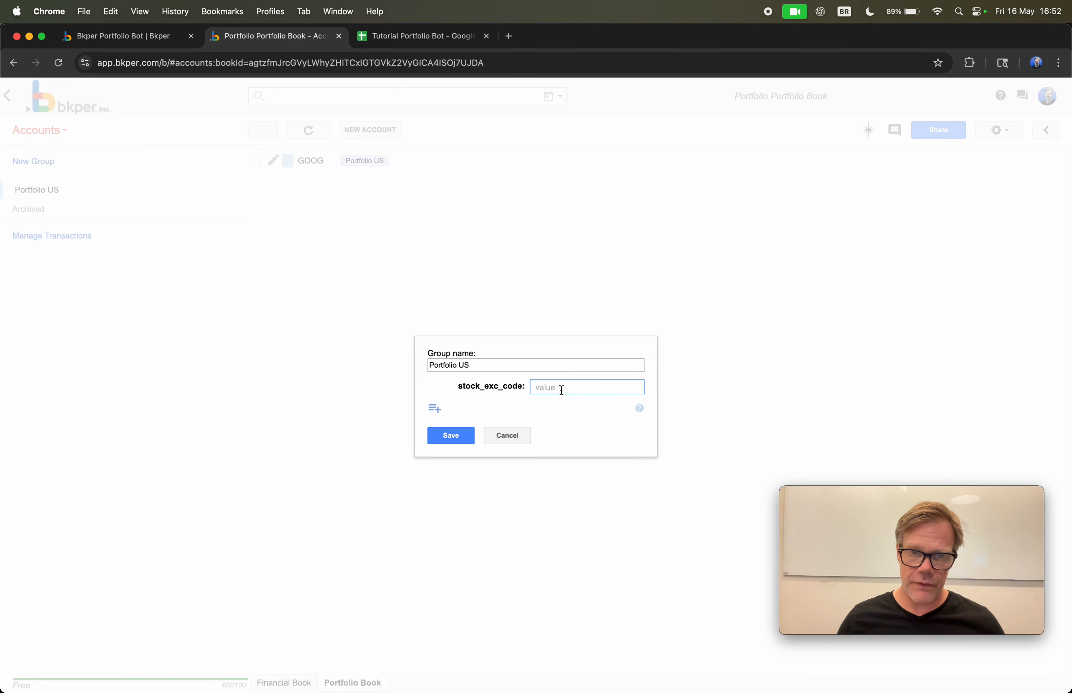
pyautogui.write('USD')
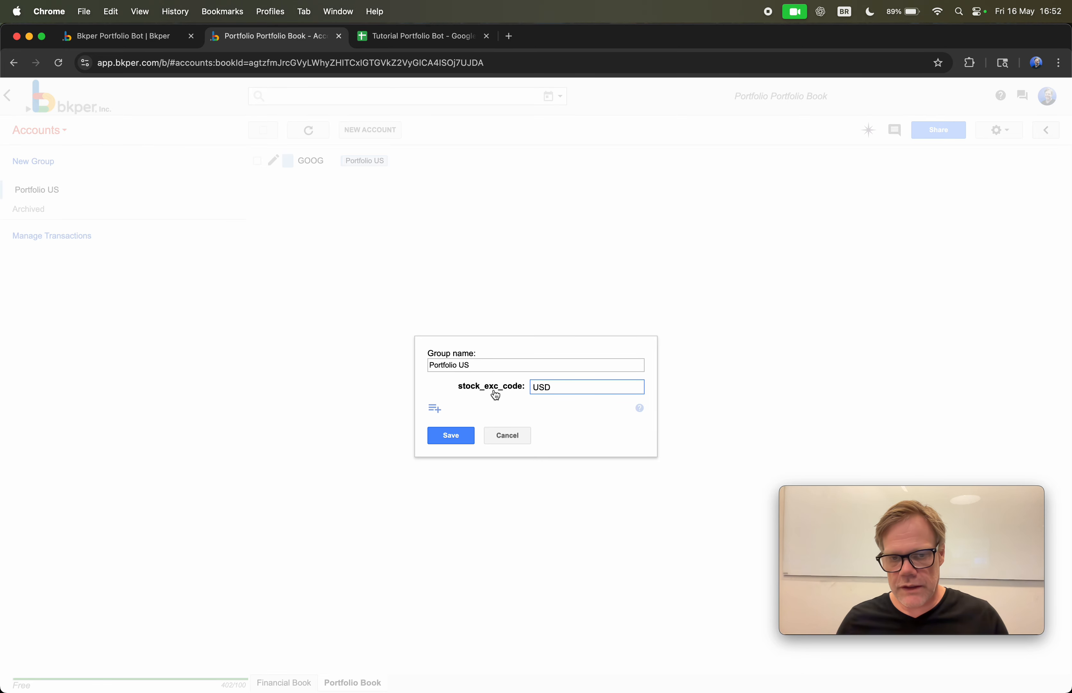
pyautogui.click(451, 435)
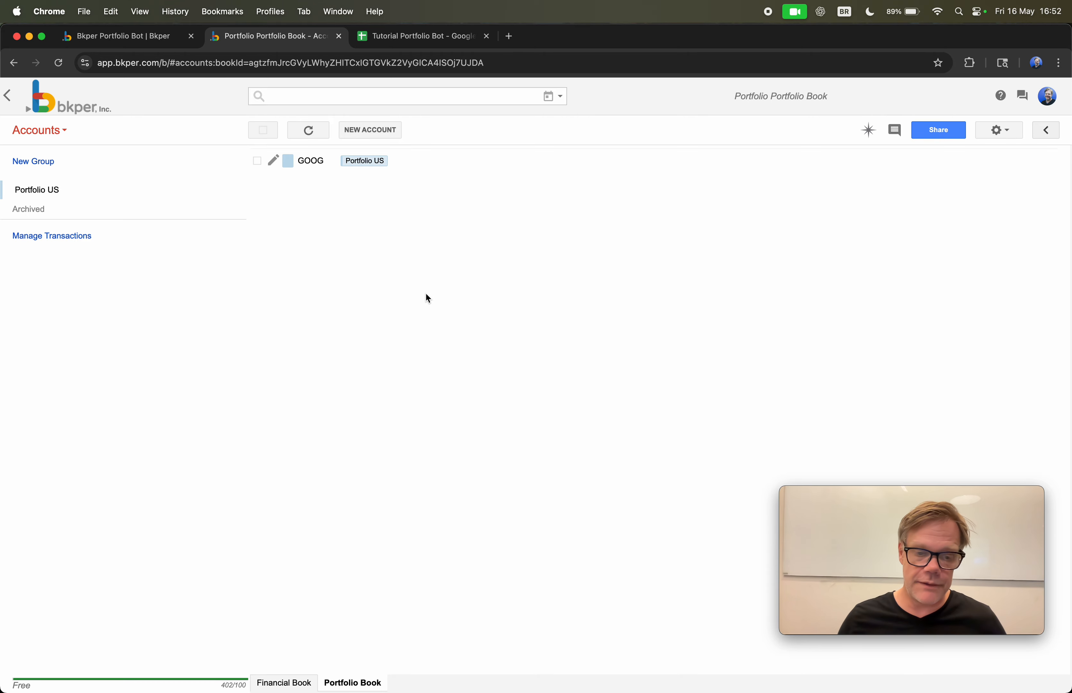
# Add the group property stock_exc_code with value USD to the "Portfolio US" group in the Financial Book and save it.
pyautogui.click(270, 682)
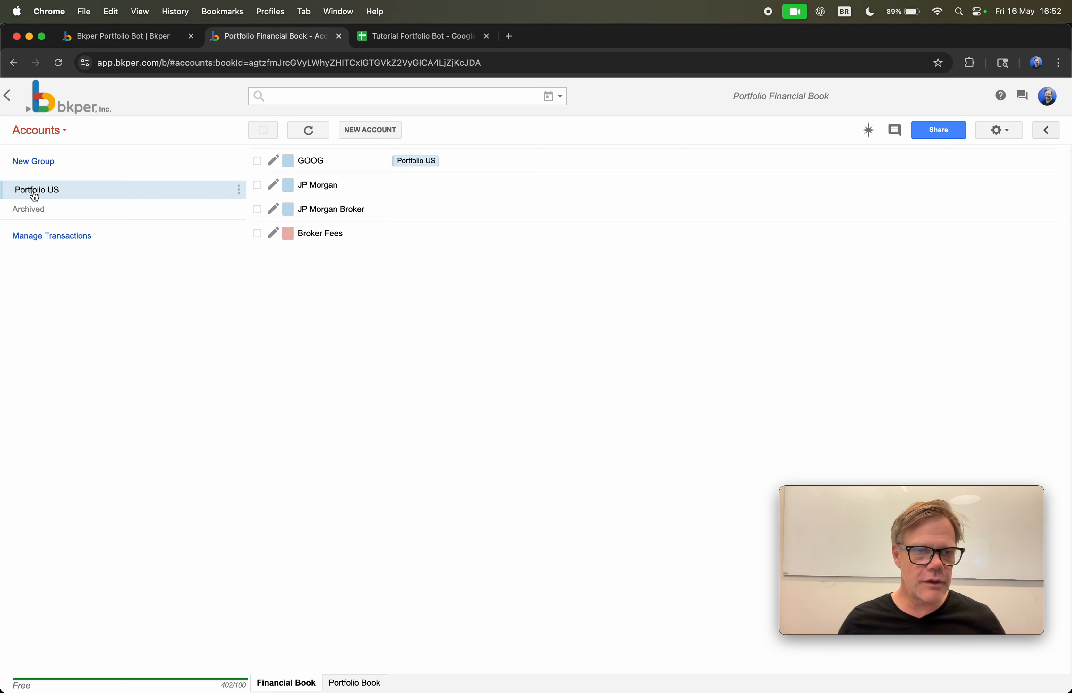
pyautogui.click(35, 196)
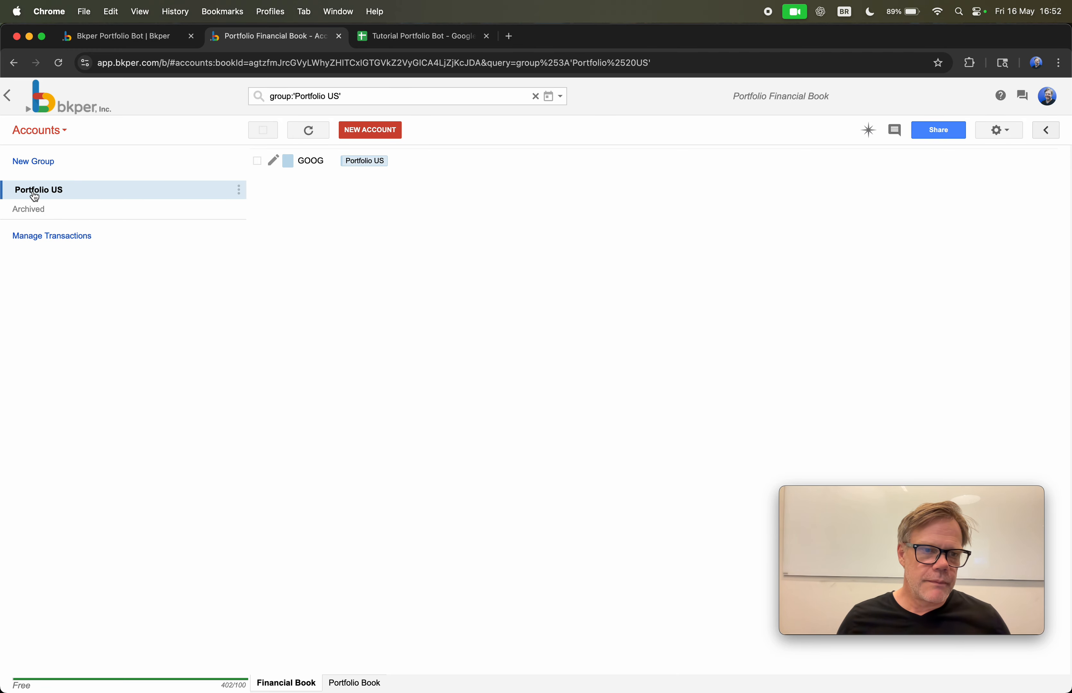
pyautogui.click(238, 189)
pyautogui.click(258, 209)
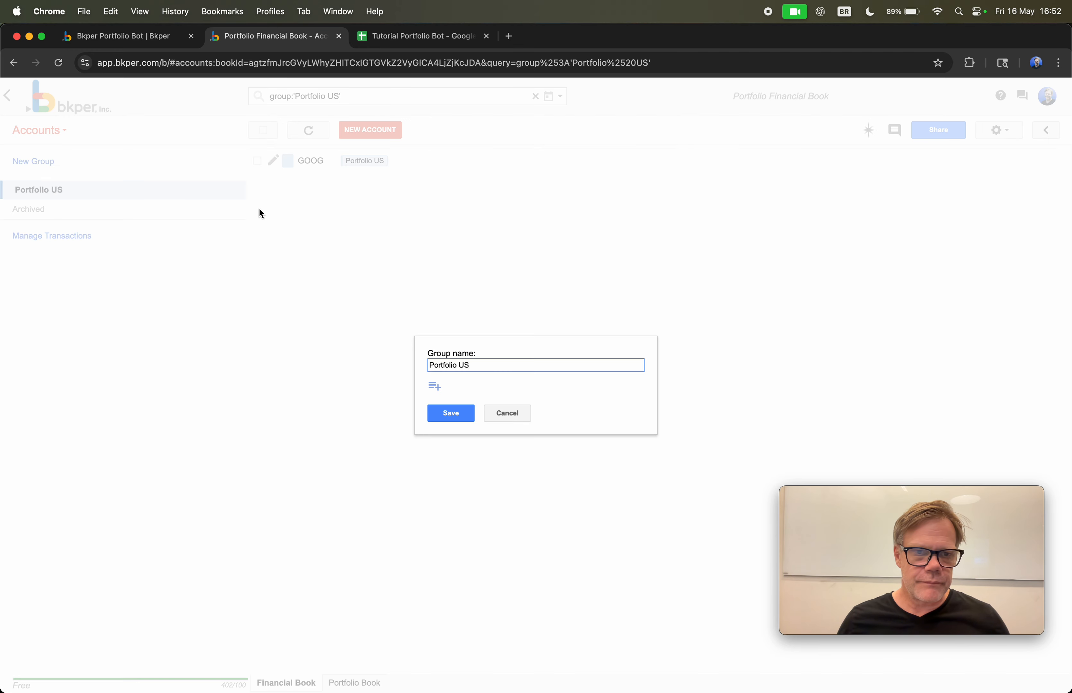
pyautogui.click(434, 386)
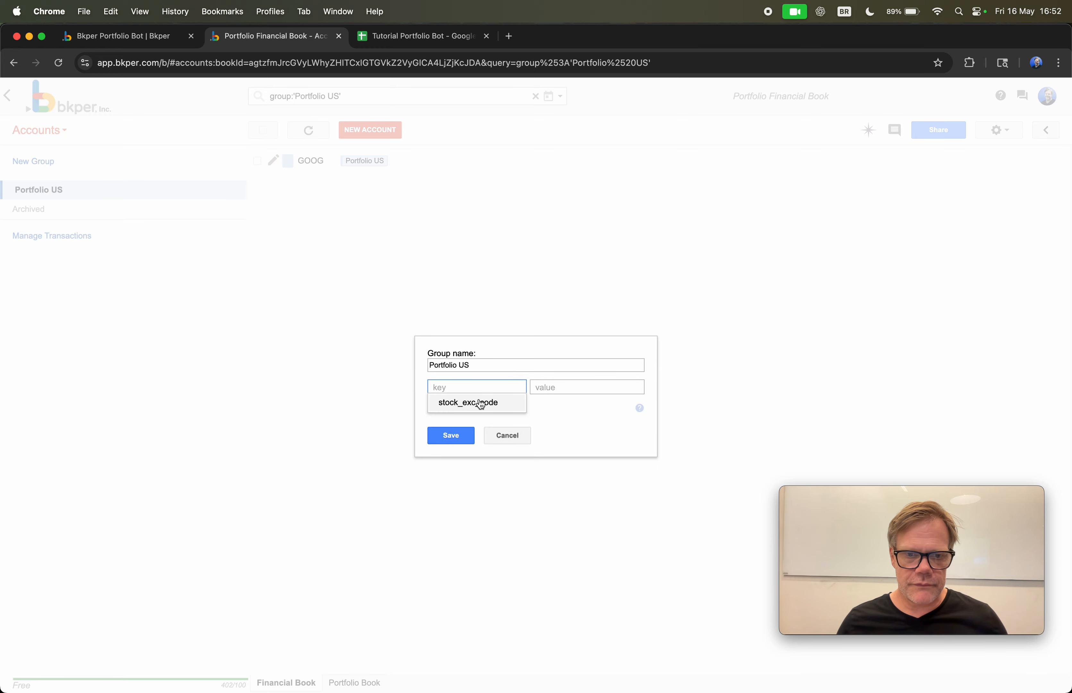
pyautogui.press('super+v')
pyautogui.click(566, 390)
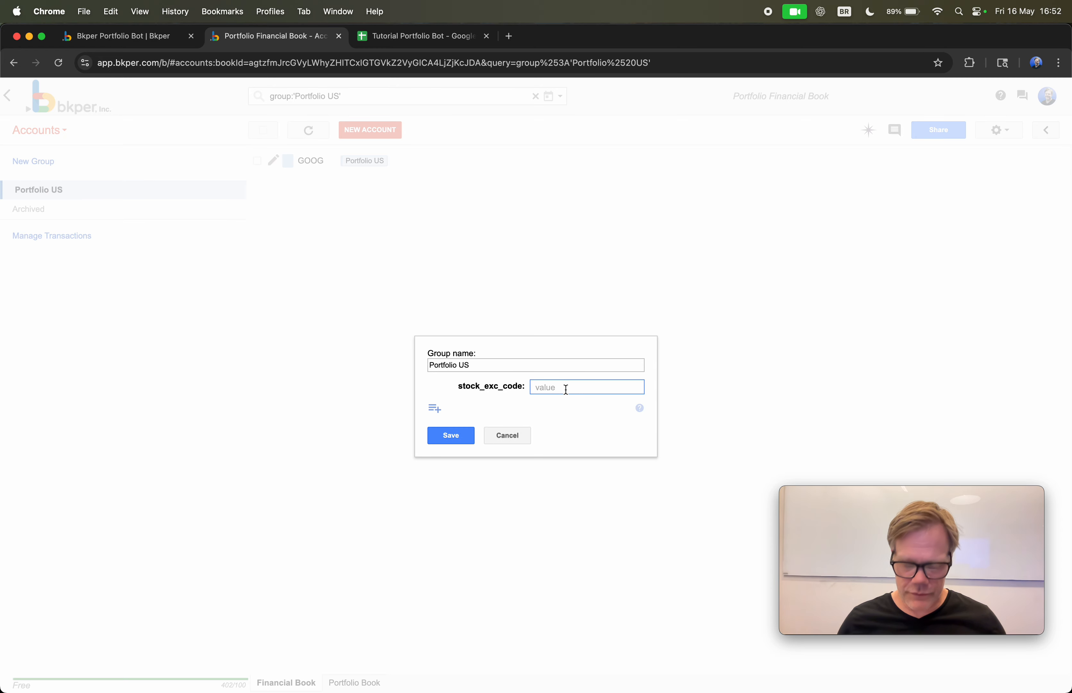
pyautogui.write('USD')
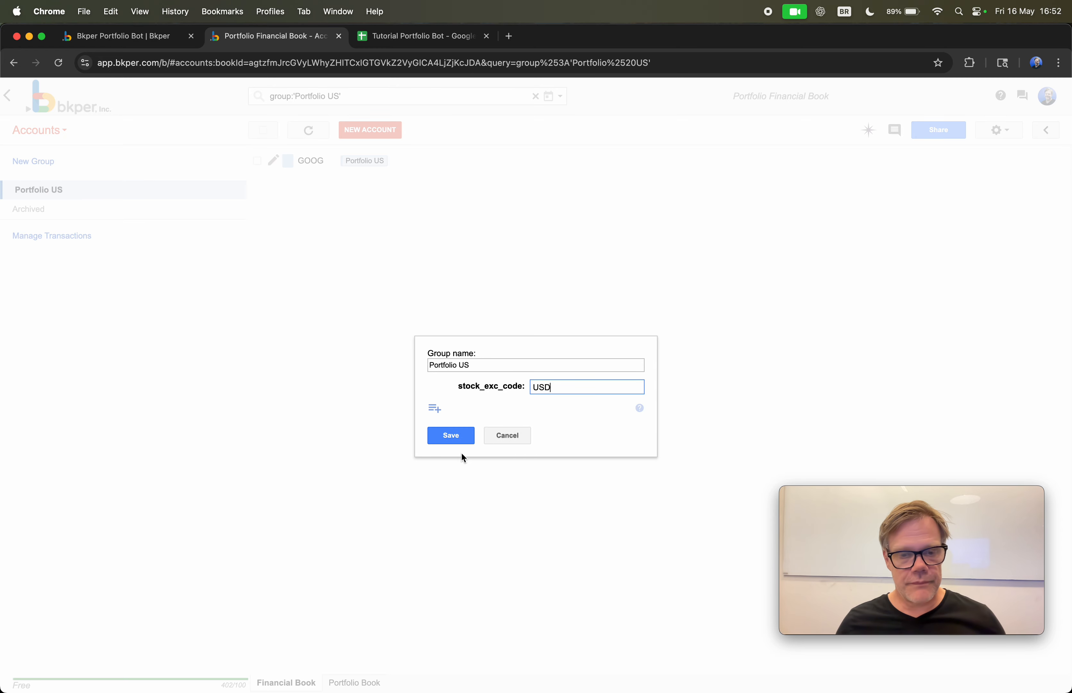
pyautogui.click(446, 437)
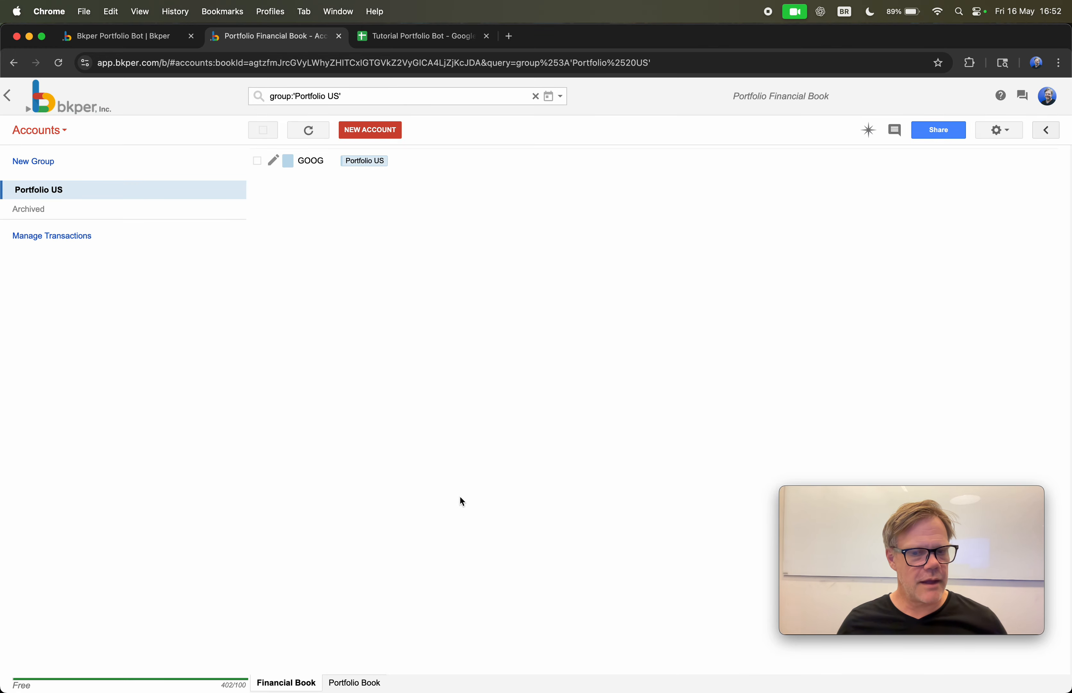
# Review the remaining group property notes and the account property requirements in the help article, highlighting the key stock_fees_account.
pyautogui.click(103, 36)
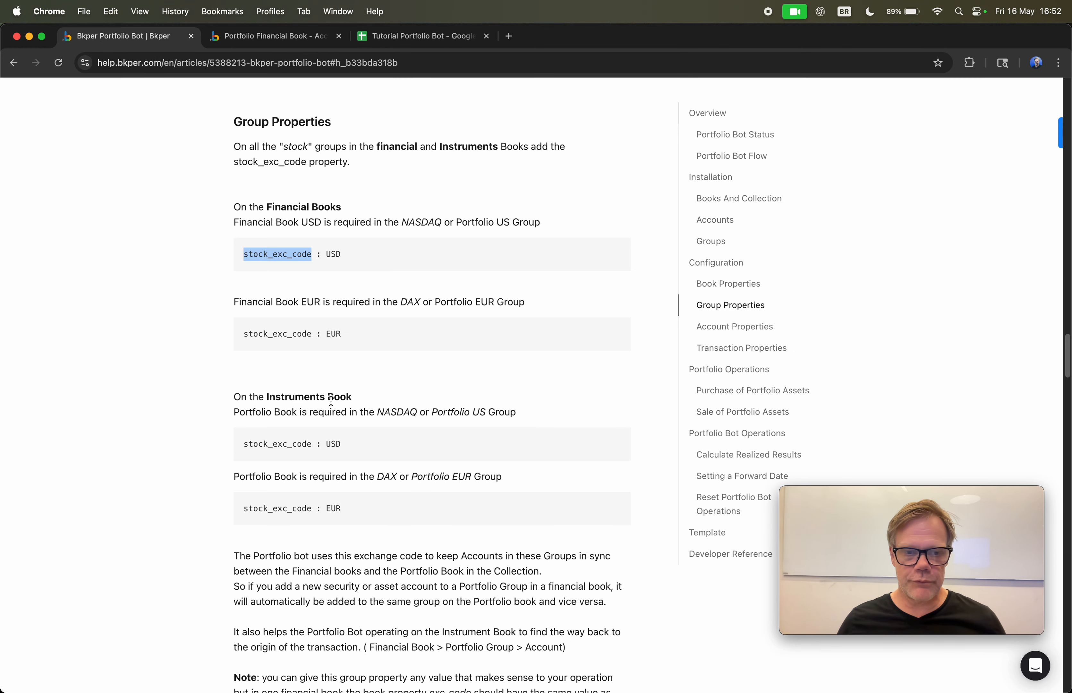
pyautogui.scroll(-5, 387, 351)
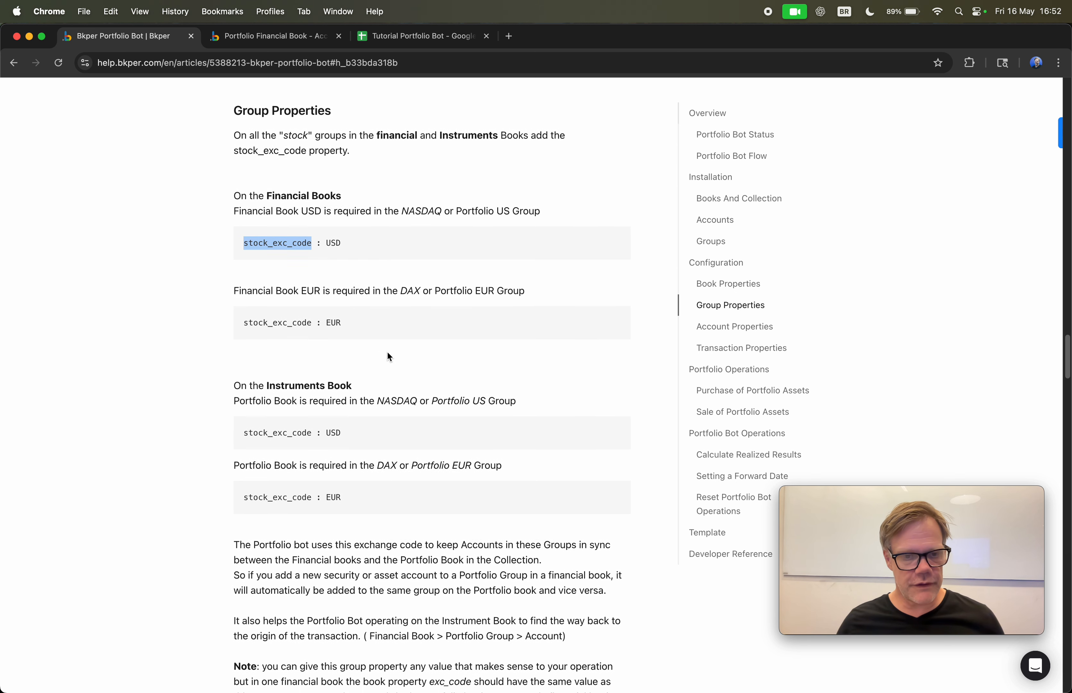
pyautogui.scroll(-5, 391, 345)
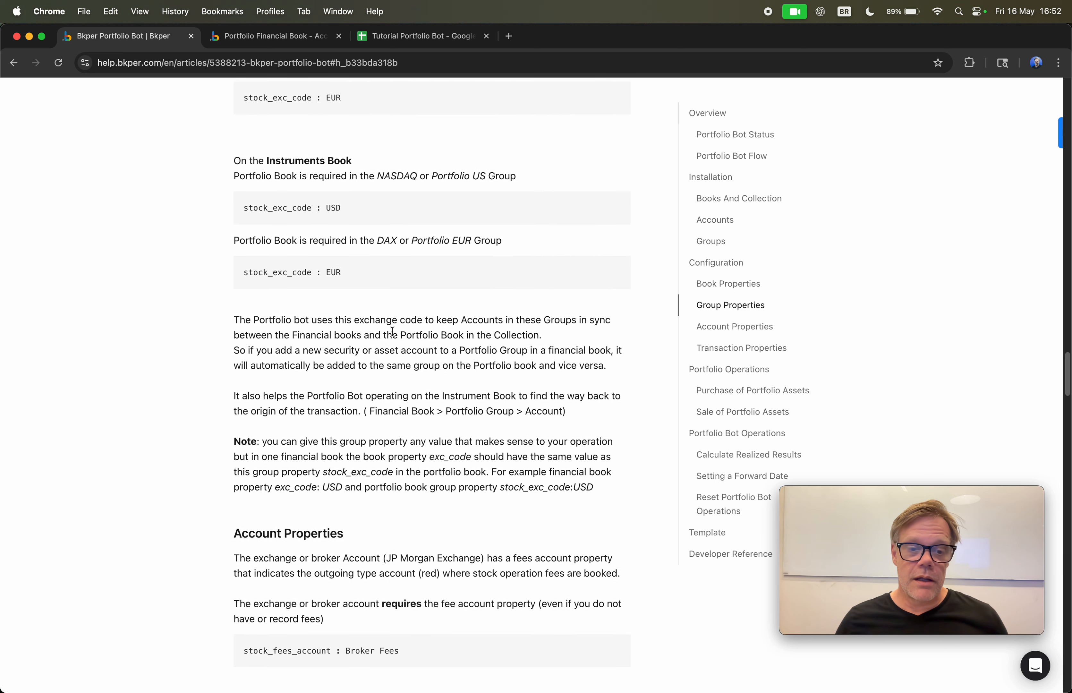
pyautogui.scroll(-1, 392, 330)
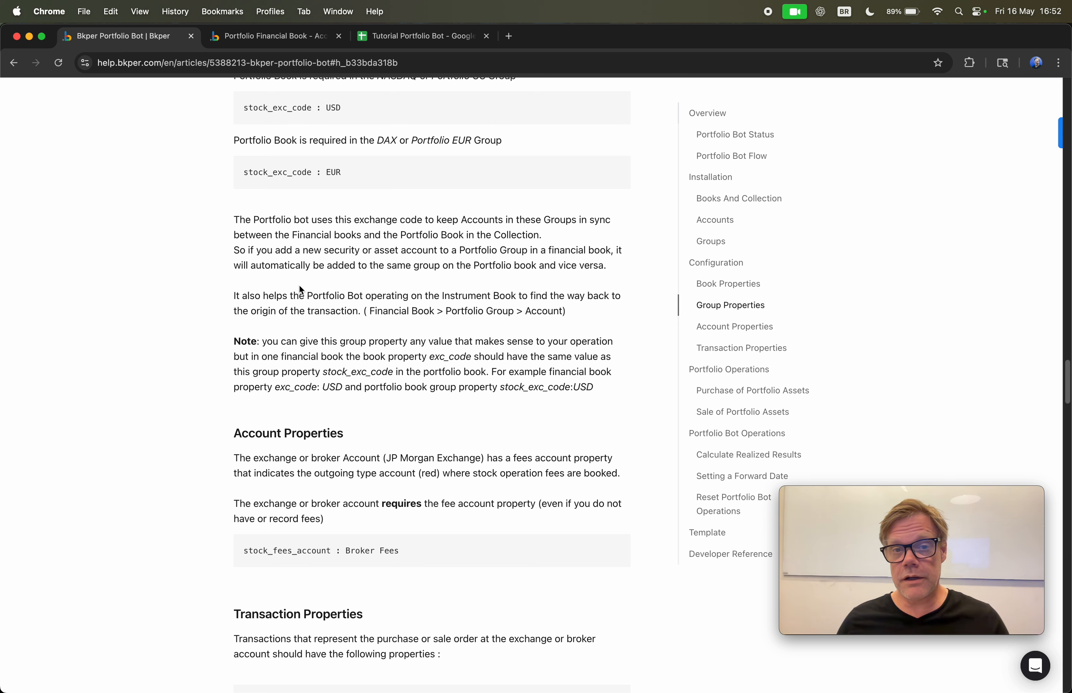
pyautogui.scroll(-1, 427, 453)
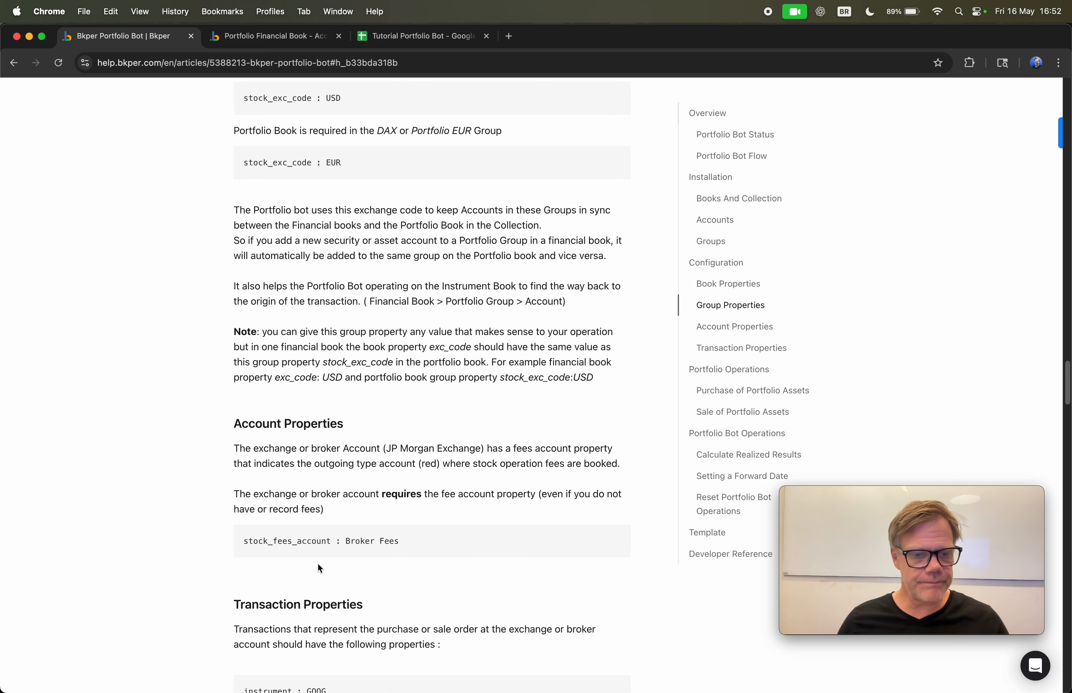
pyautogui.scroll(-2, 319, 568)
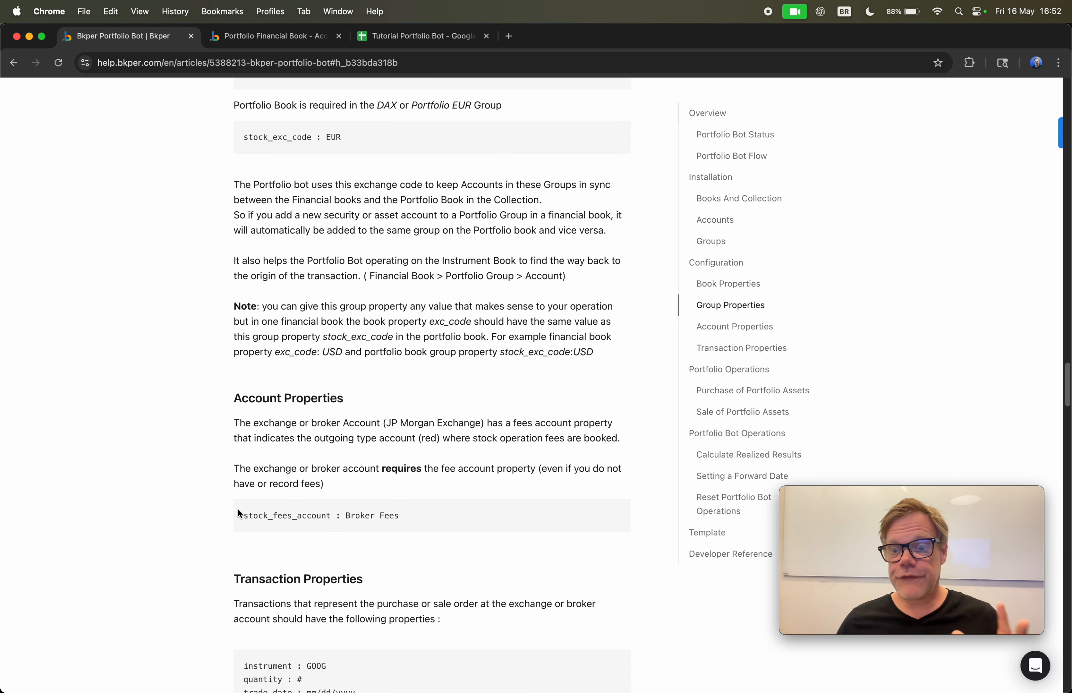
pyautogui.moveTo(246, 518); pyautogui.dragTo(326, 516)
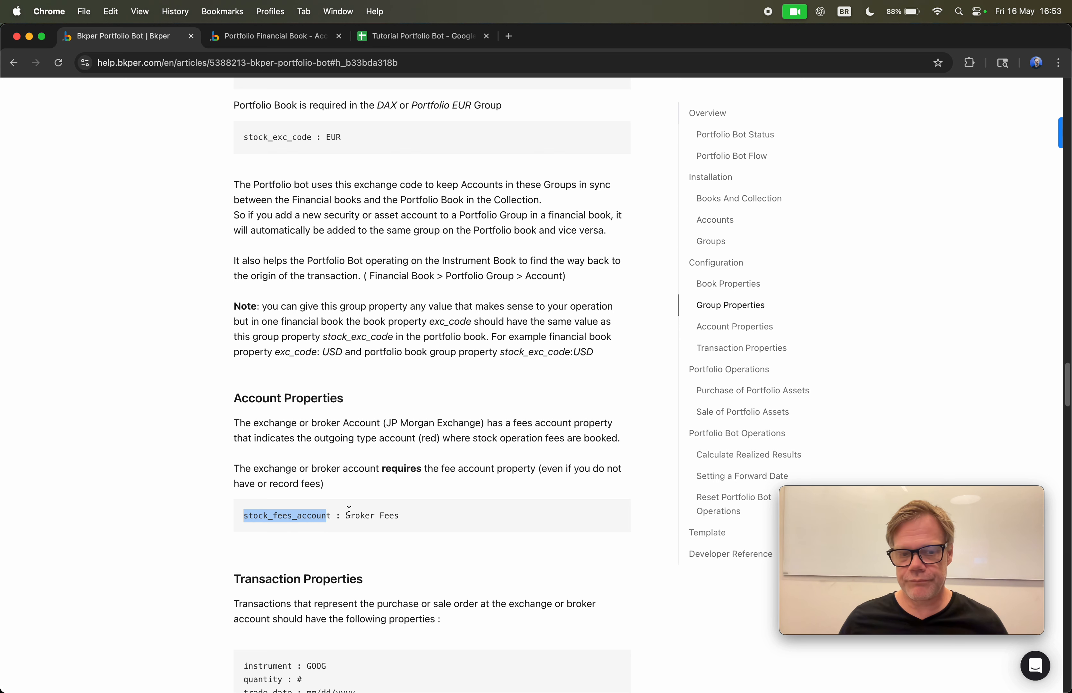
# Edit the JP Morgan Broker account in the Financial Book and add the property key stock_fees_account.
pyautogui.click(240, 39)
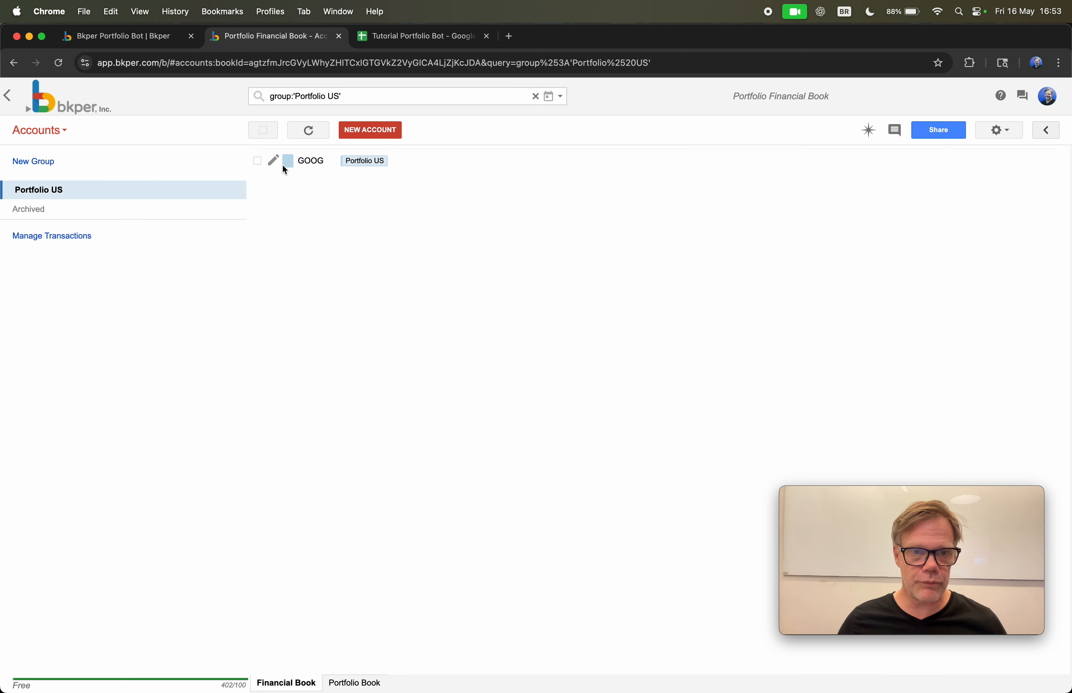
pyautogui.click(49, 130)
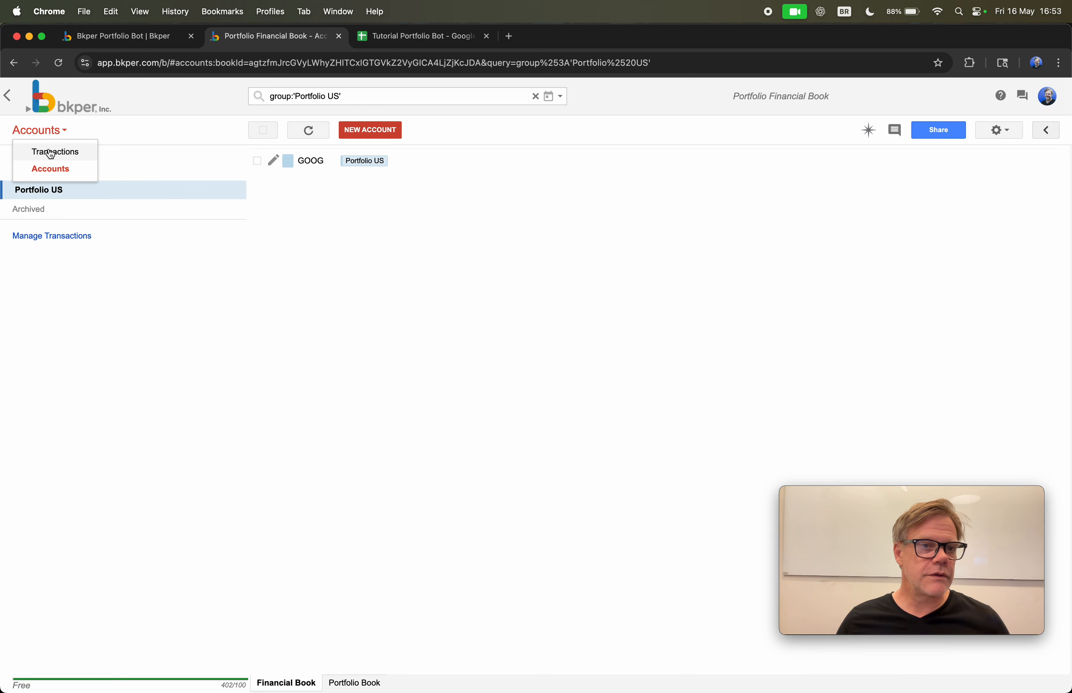
pyautogui.click(50, 151)
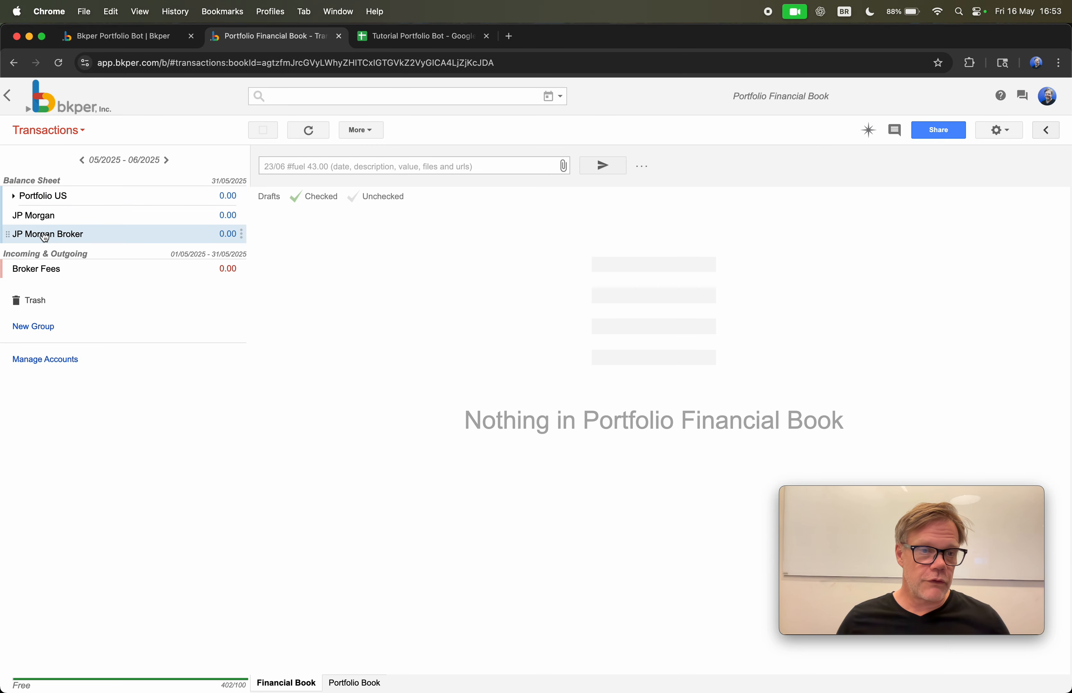
pyautogui.click(242, 234)
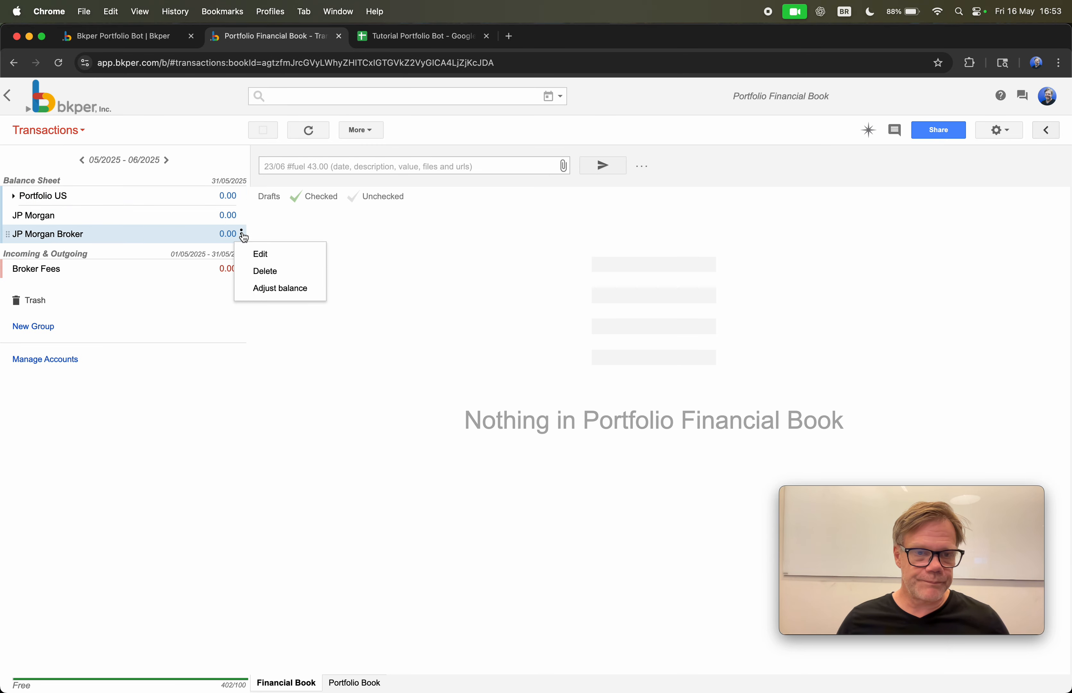
pyautogui.click(285, 259)
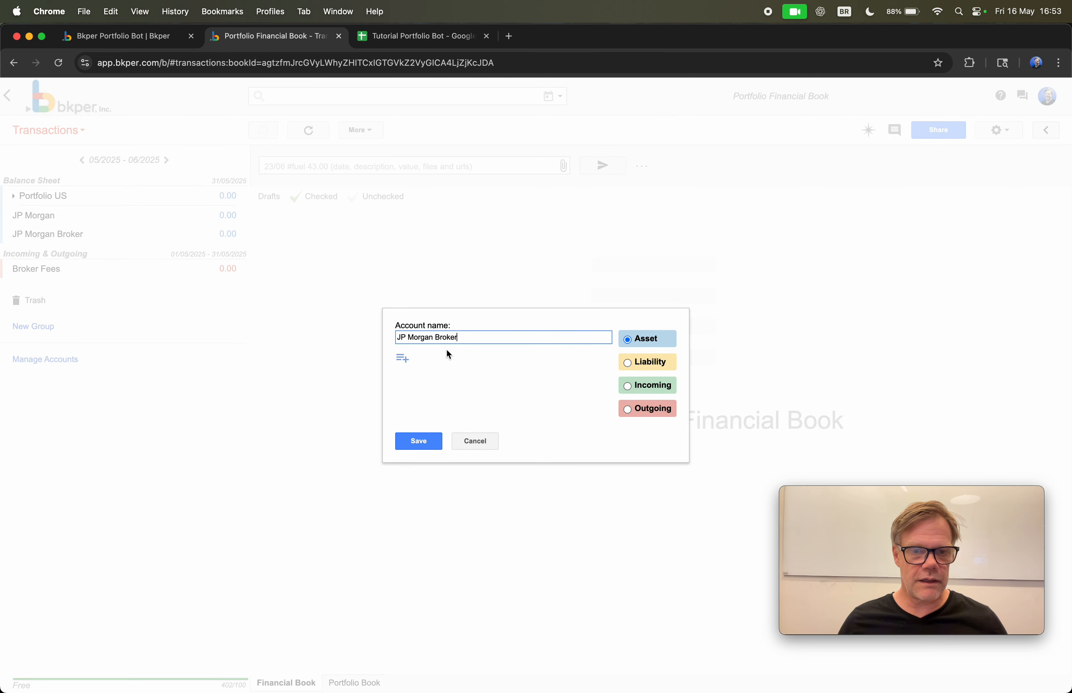
pyautogui.click(400, 359)
pyautogui.click(428, 378)
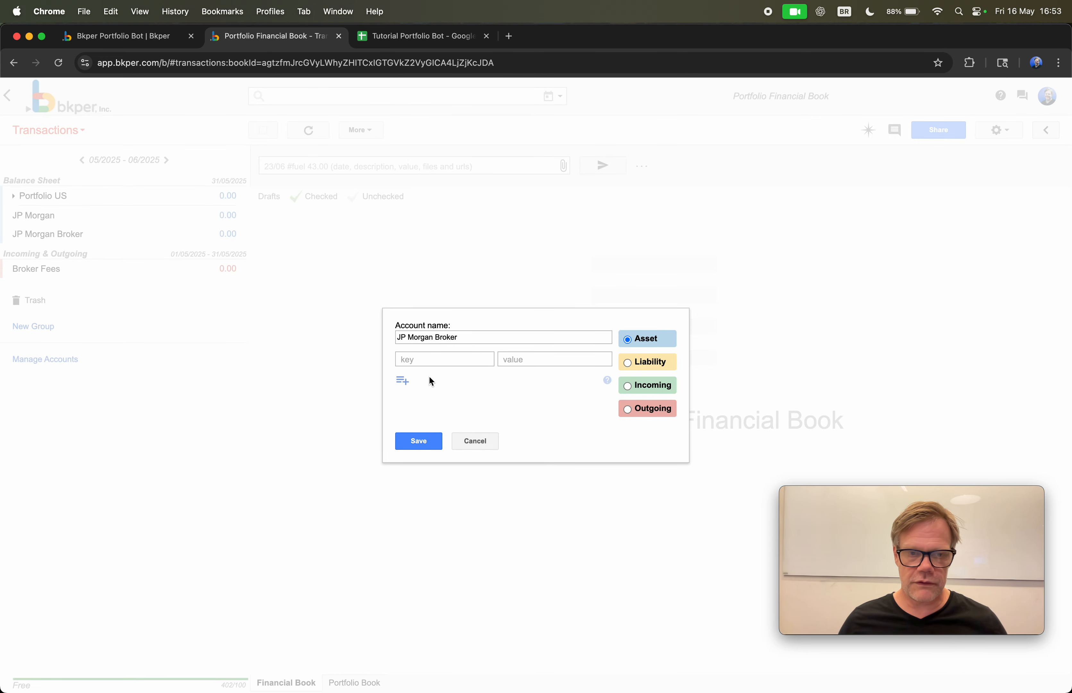
pyautogui.click(438, 359)
pyautogui.click(444, 371)
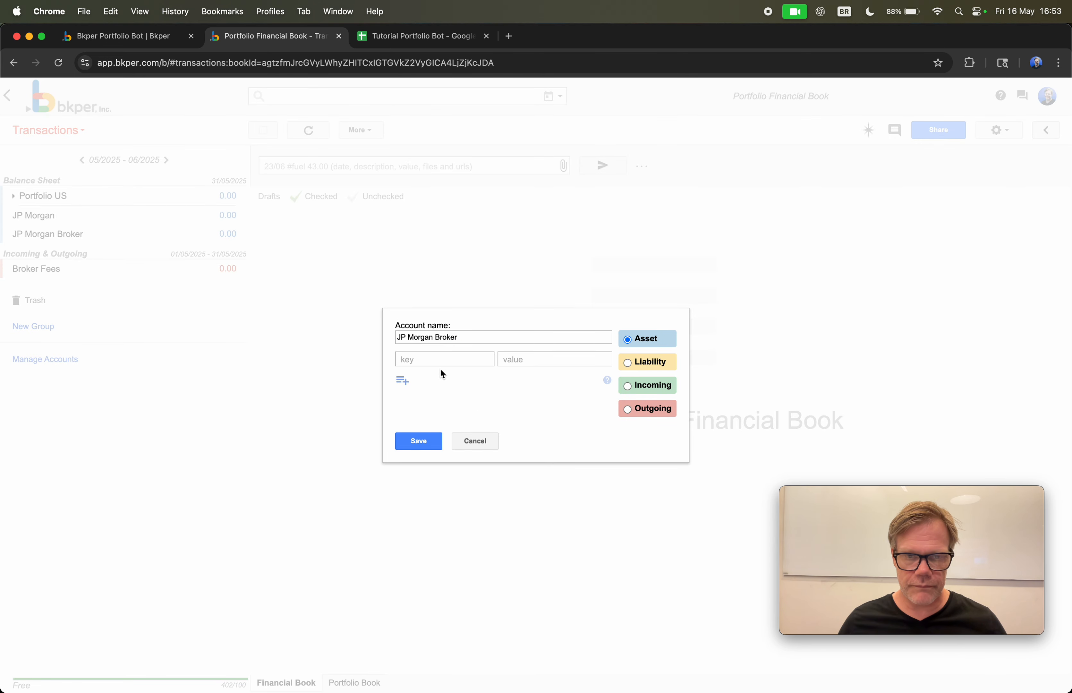
pyautogui.click(435, 361)
pyautogui.write('s')
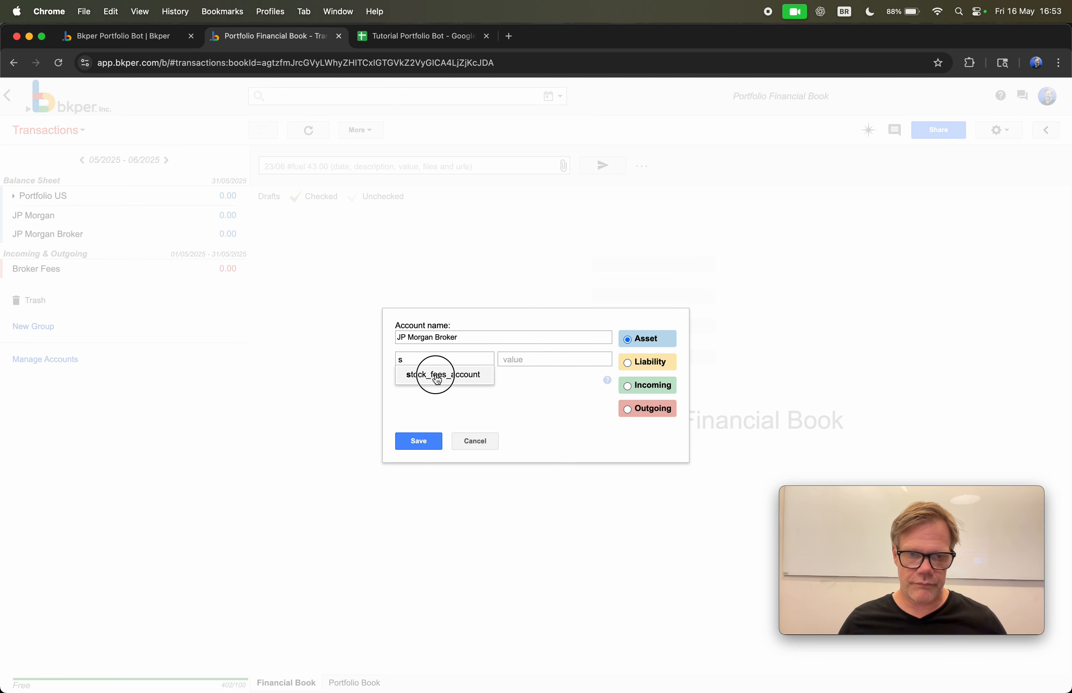
pyautogui.click(437, 376)
# Set the stock_fees_account property to "Brokes Fees" and save the JP Morgan Broker account.
pyautogui.click(557, 359)
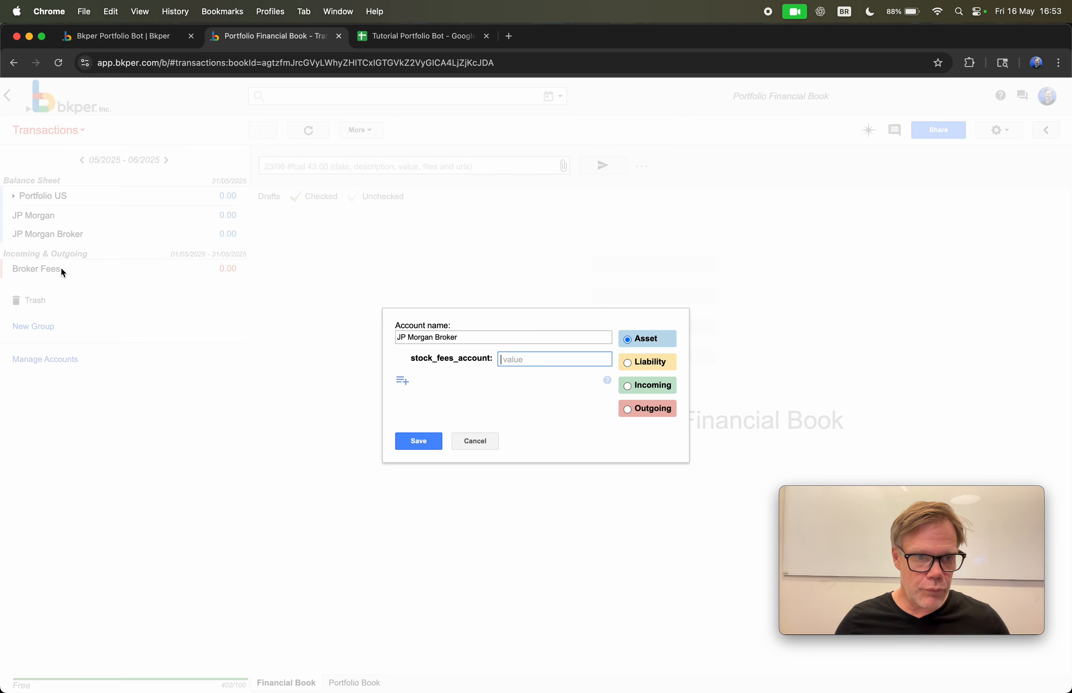
pyautogui.click(514, 359)
pyautogui.write('Brokes ')
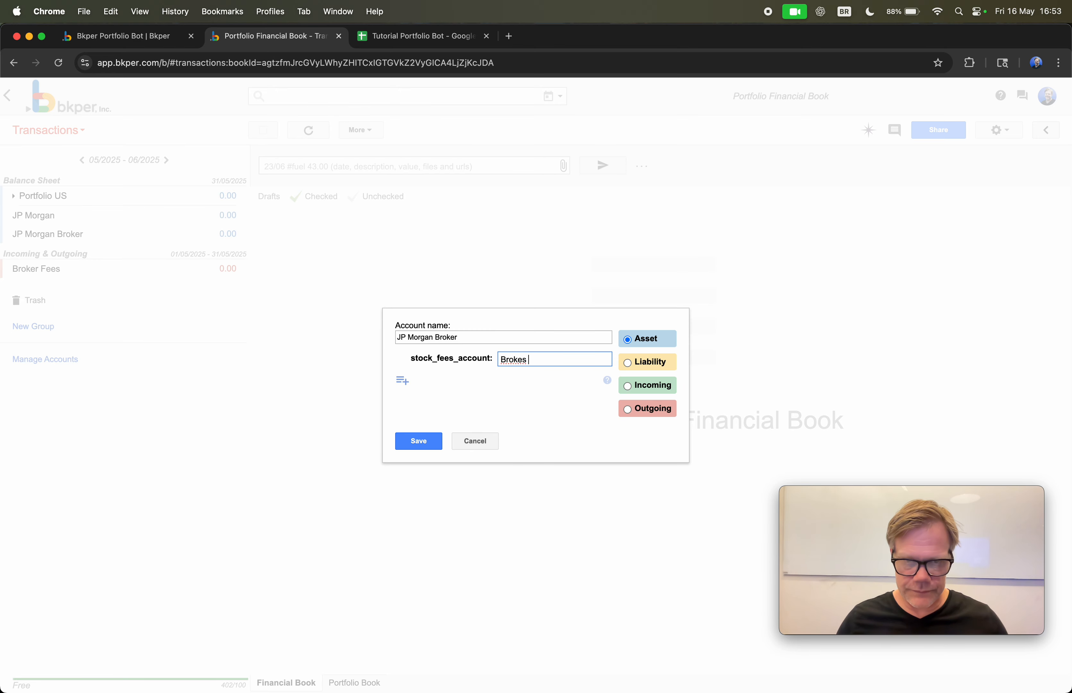
pyautogui.write('Fees')
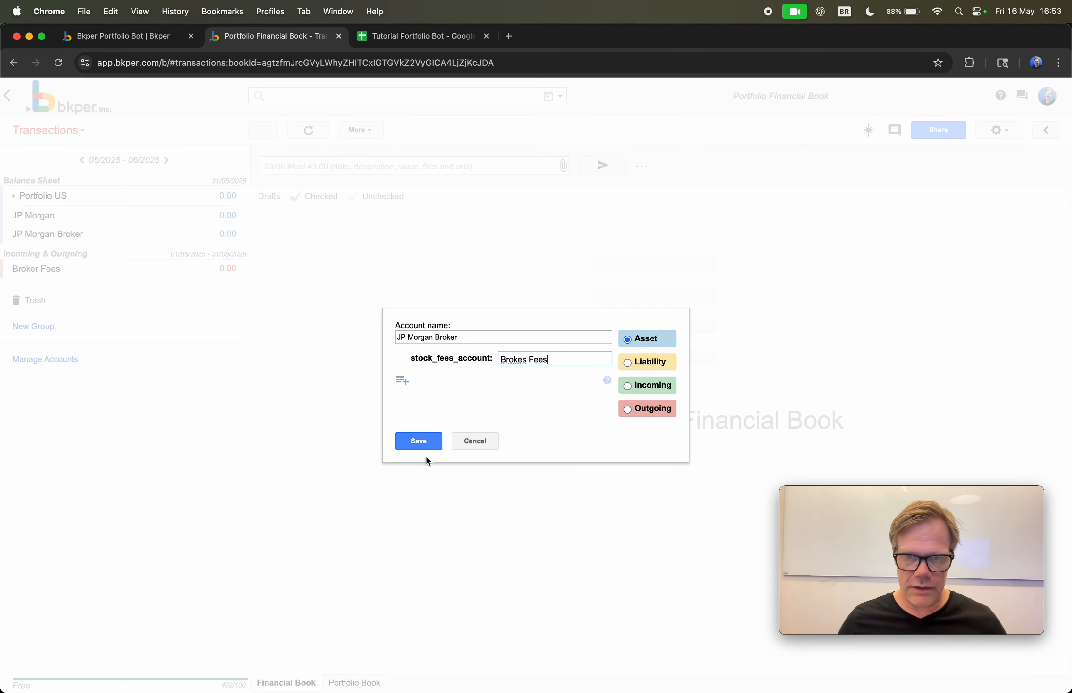
pyautogui.click(420, 440)
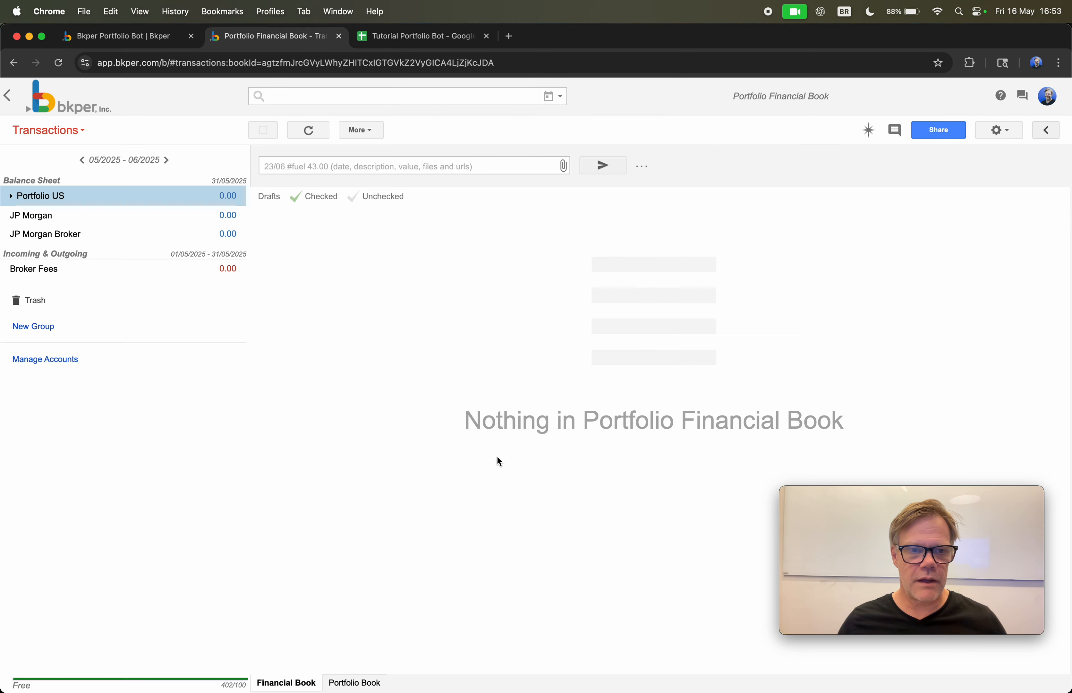
# Review the Transaction Properties section of the help article, including the required and optional properties for purchase or sale orders.
pyautogui.click(186, 37)
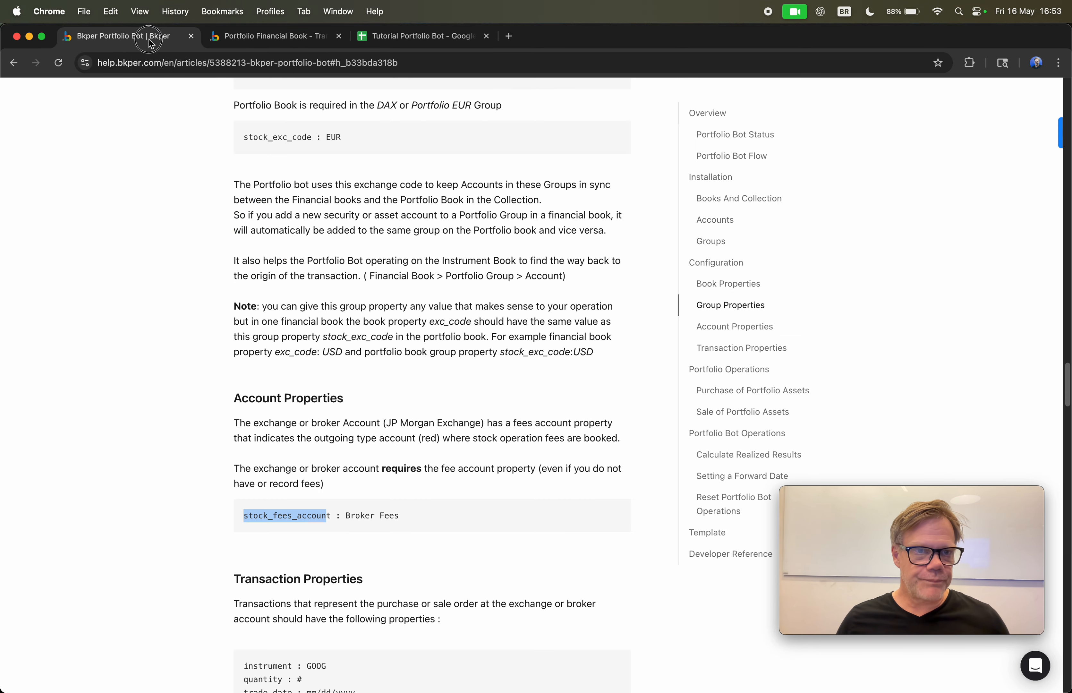
pyautogui.scroll(-5, 325, 321)
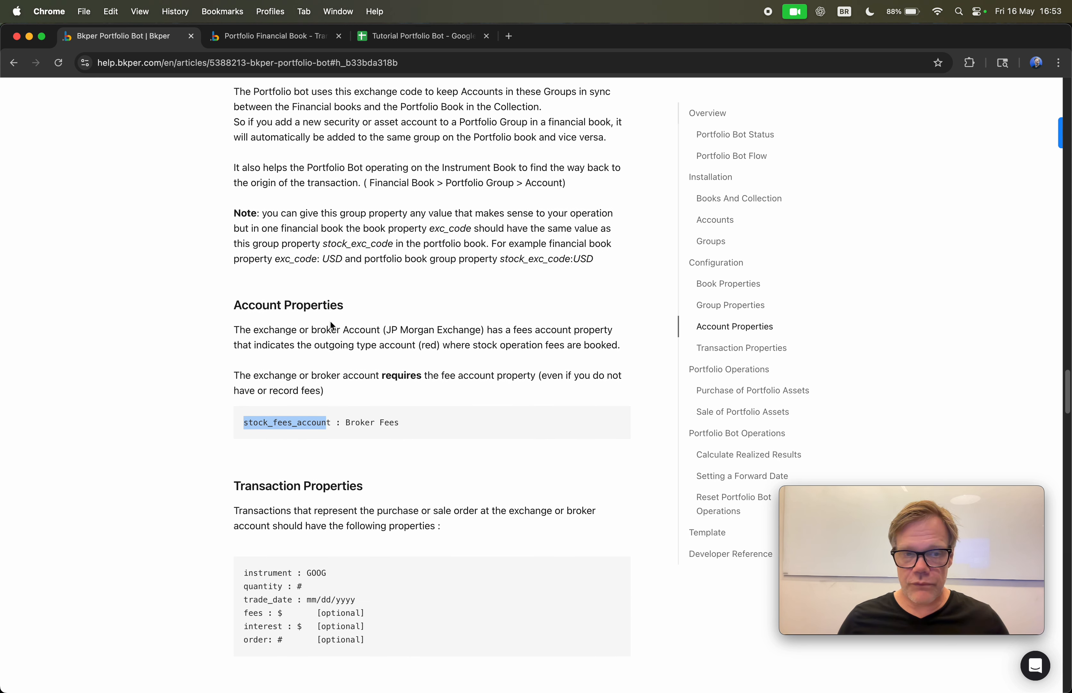
pyautogui.moveTo(238, 405); pyautogui.dragTo(366, 417)
pyautogui.scroll(-1, 369, 423)
pyautogui.scroll(-1, 371, 424)
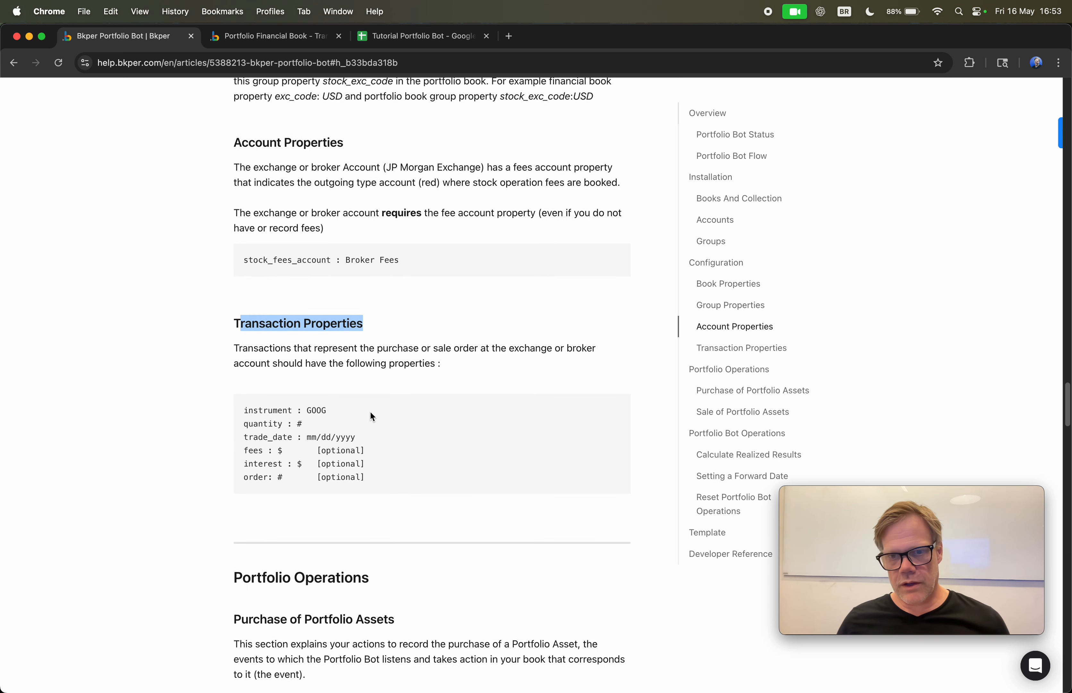
pyautogui.scroll(-3, 370, 410)
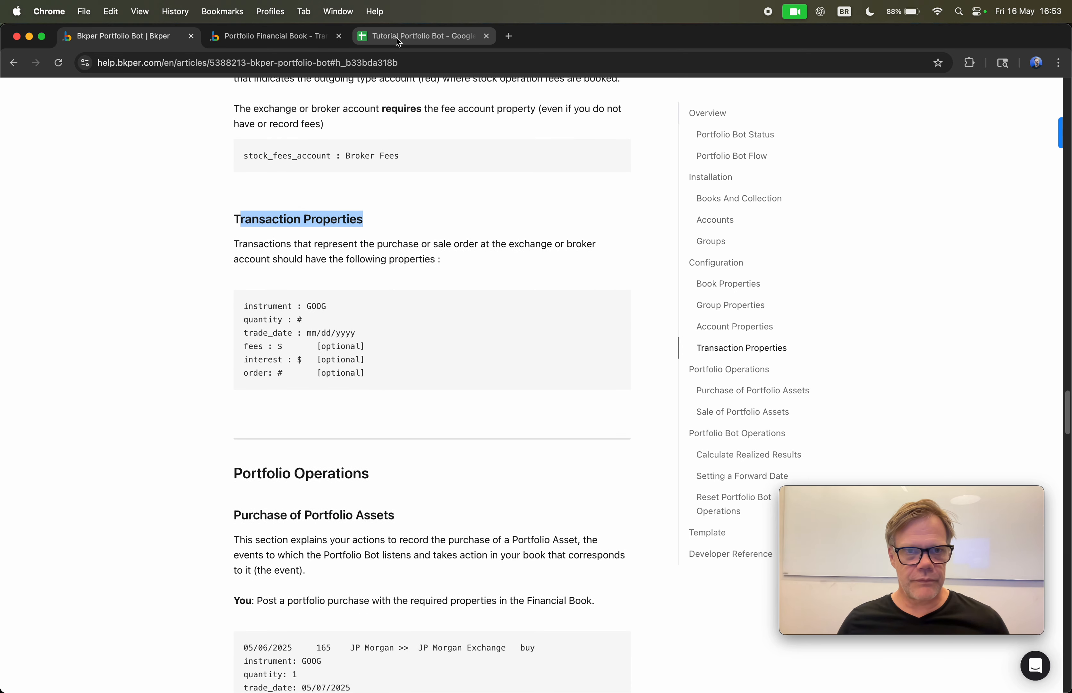
# Switch to the Tutorial Portfolio Bot spreadsheet and go through the Instalation, Configuration and Purchase of Equity steps.
pyautogui.click(398, 41)
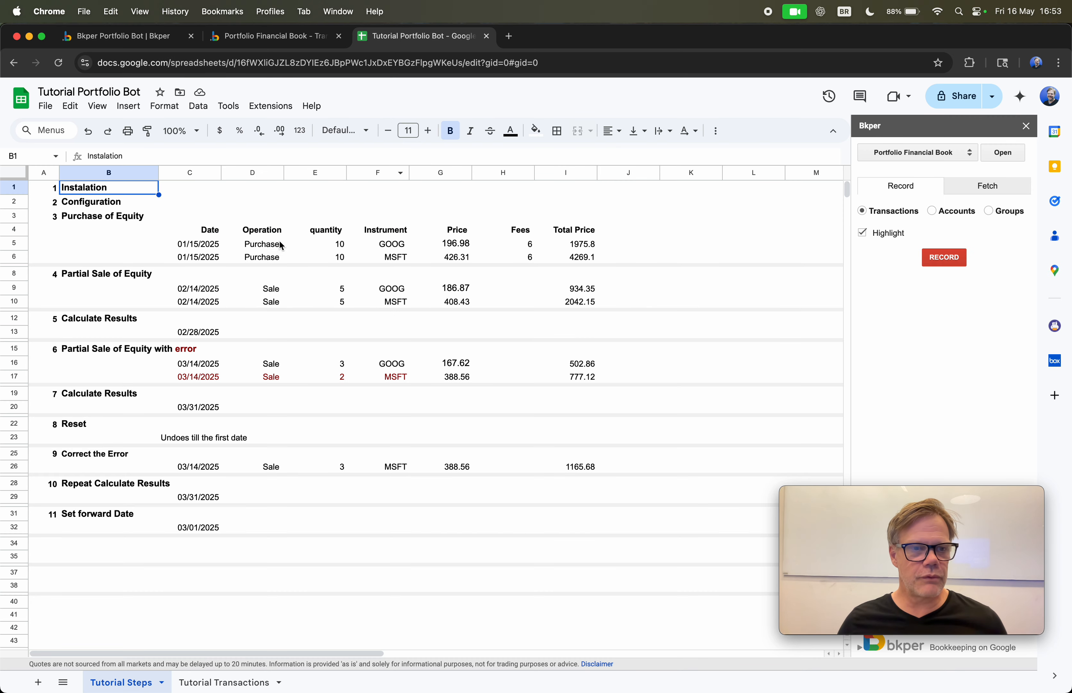
pyautogui.click(92, 191)
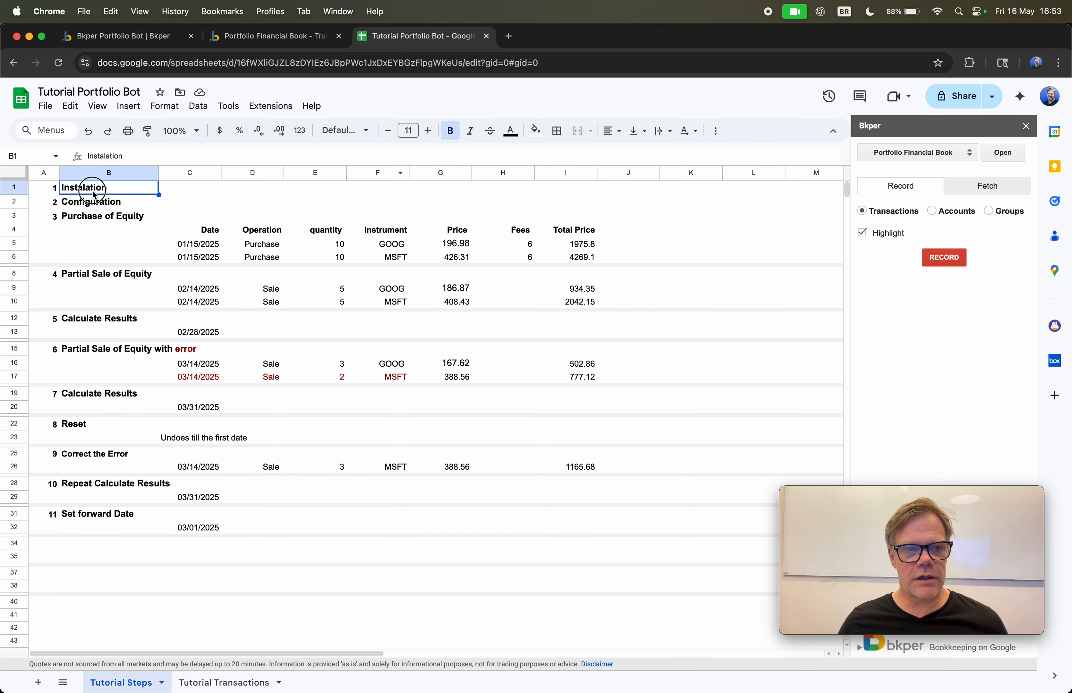
pyautogui.click(87, 206)
pyautogui.click(87, 219)
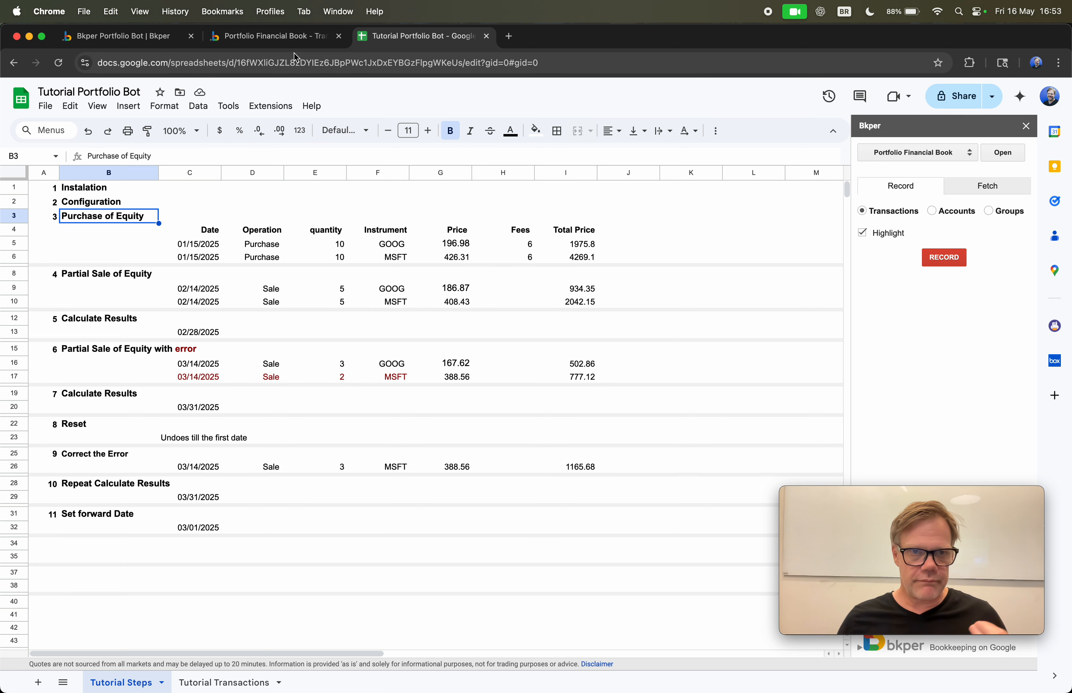
# Return to the Financial Book in Bkper, expand the Portfolio US group and show the book's activity log.
pyautogui.click(293, 38)
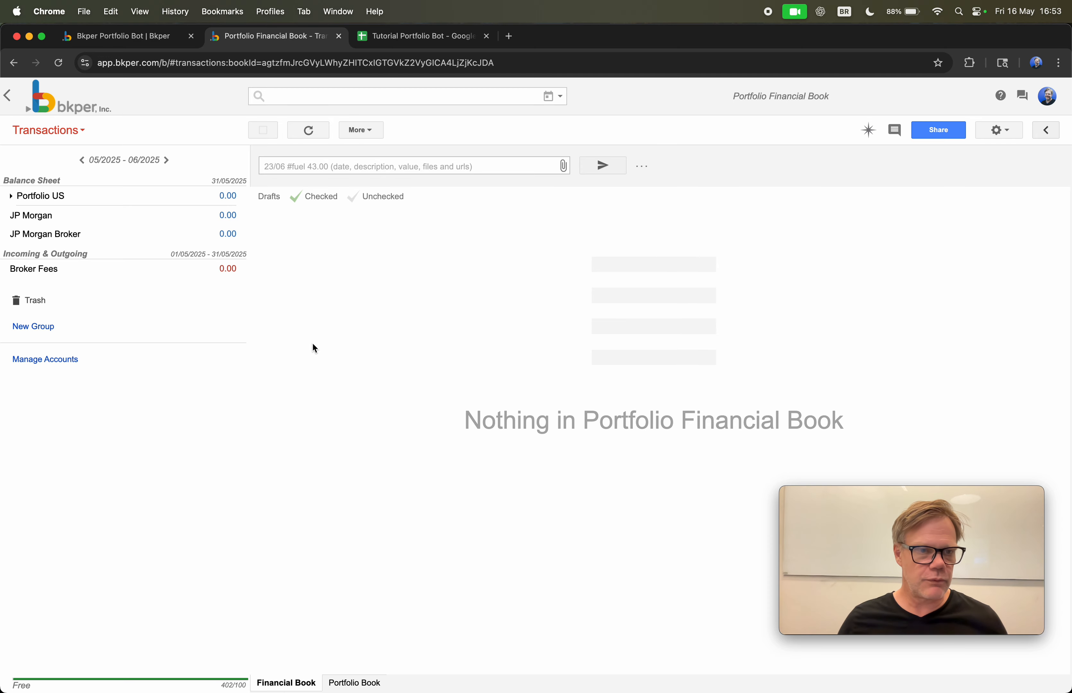
pyautogui.click(10, 196)
pyautogui.click(1047, 131)
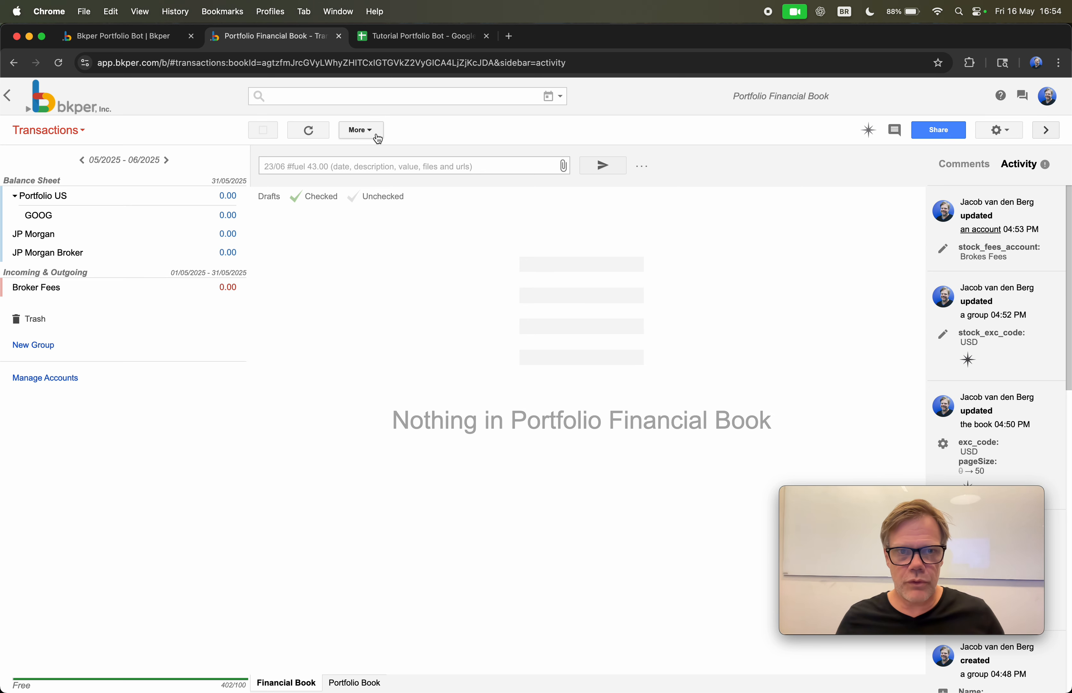
# Open the detailed transaction form in the Financial Book, view the book properties without changing them, and bring up the Book Settings.
pyautogui.click(641, 166)
pyautogui.click(999, 130)
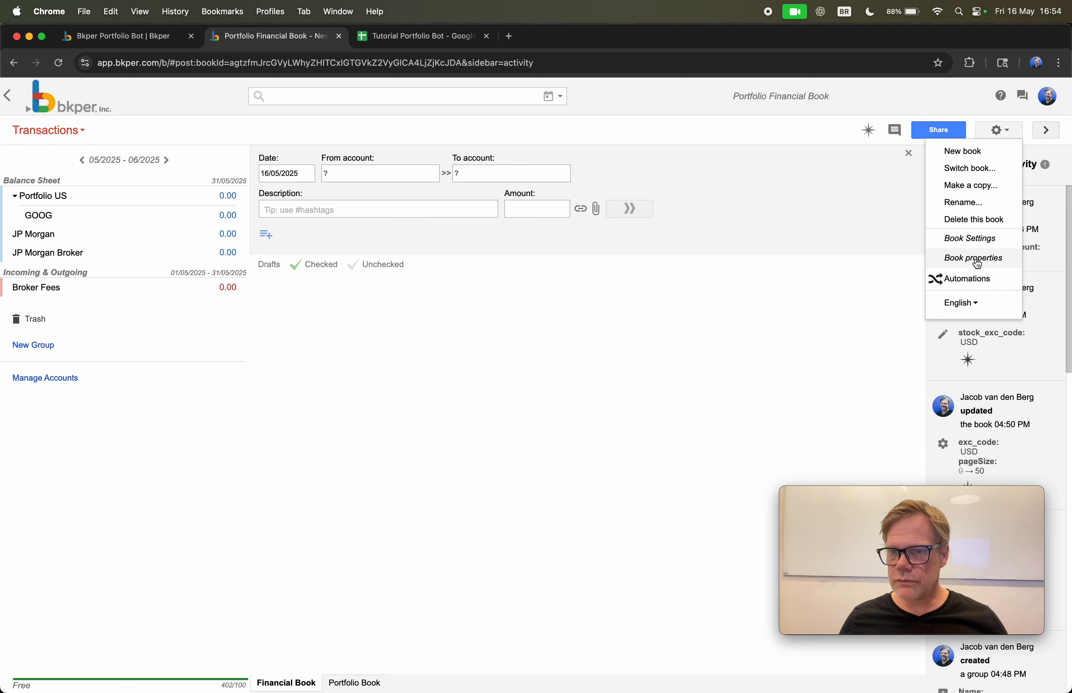
pyautogui.click(969, 256)
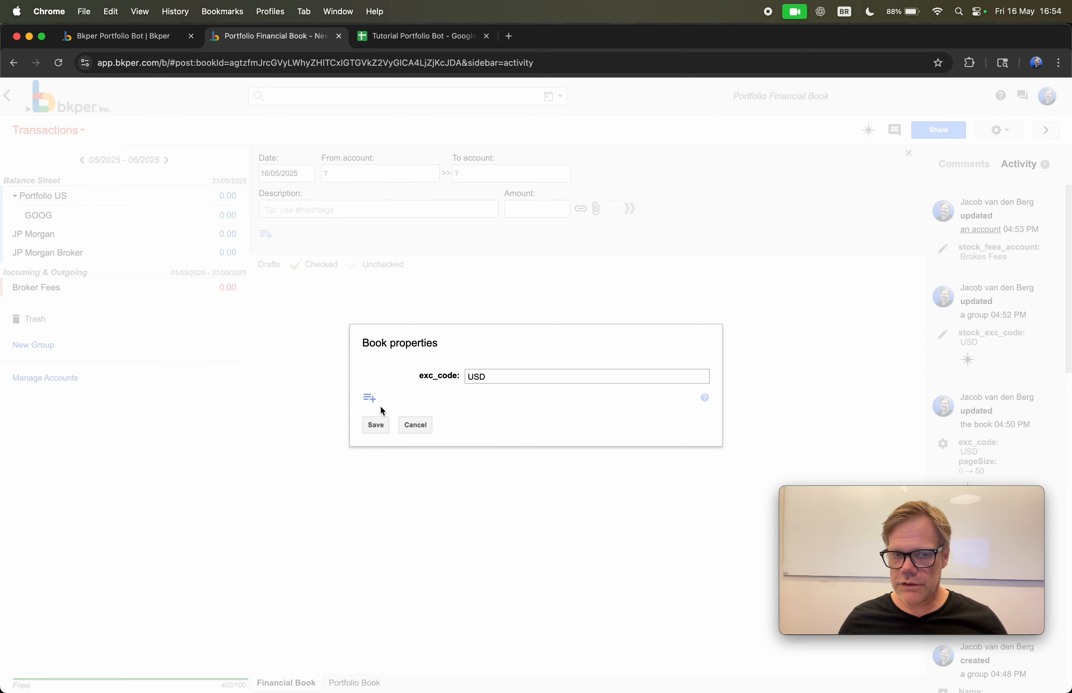
pyautogui.click(415, 425)
pyautogui.click(1003, 131)
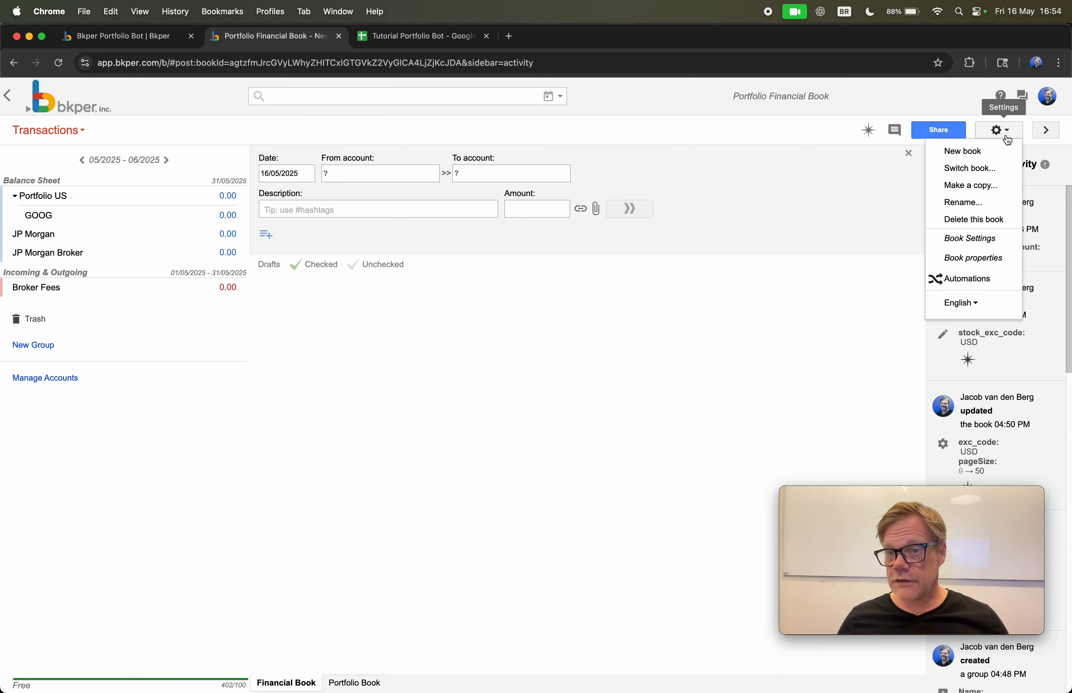
pyautogui.click(966, 235)
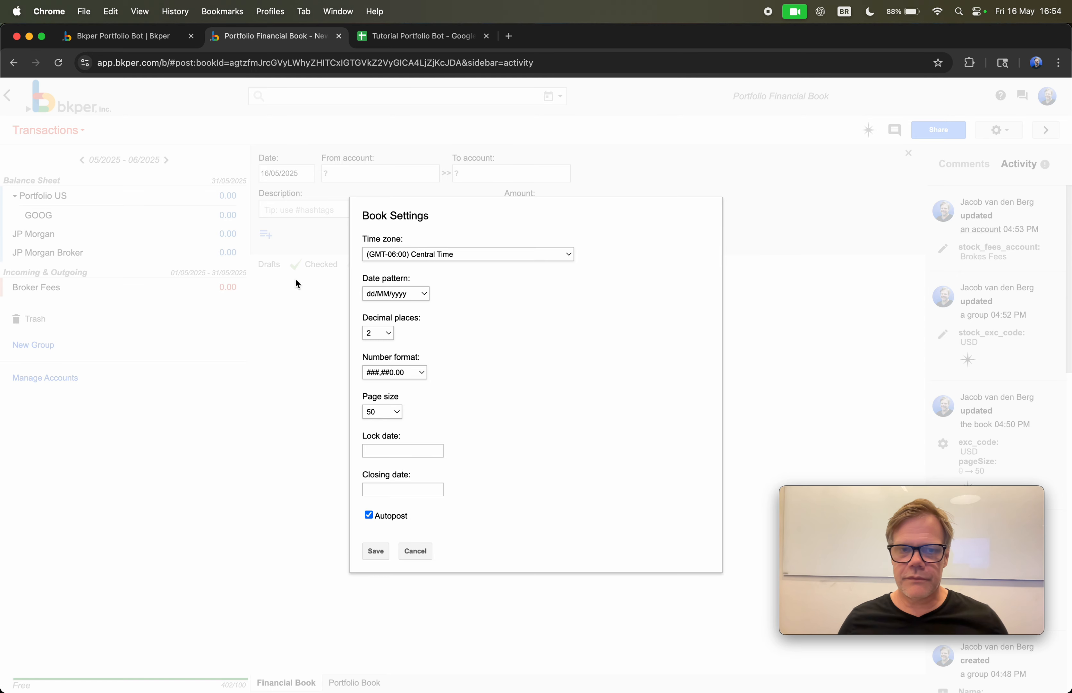
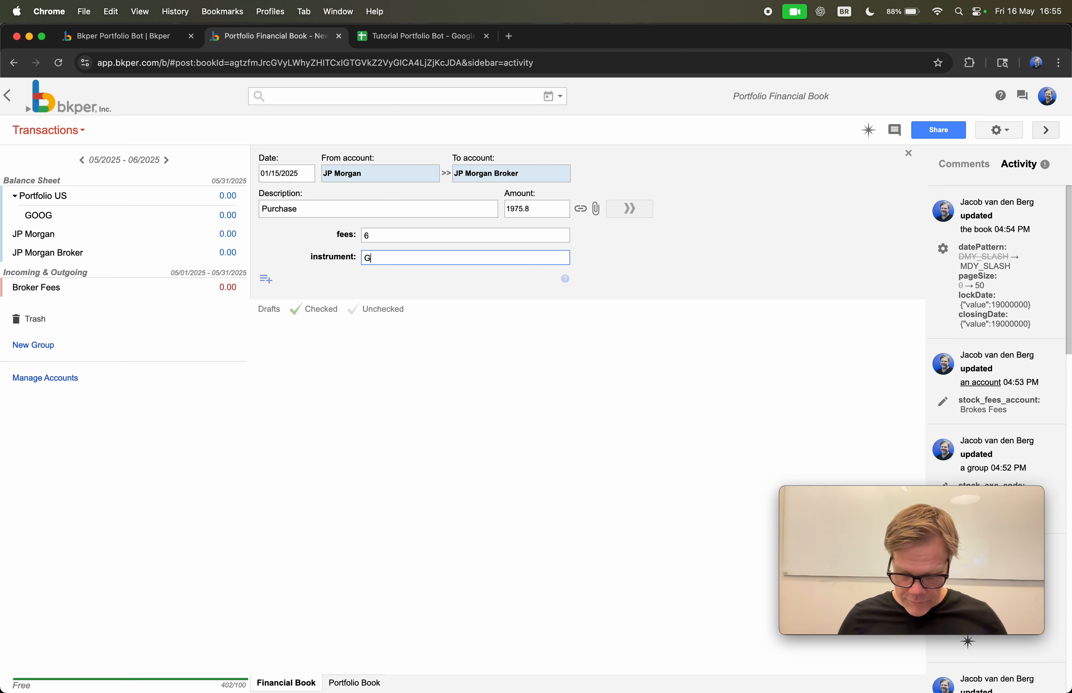
# Add a quantity property of 10 to the GOOG purchase transaction.
pyautogui.click(266, 279)
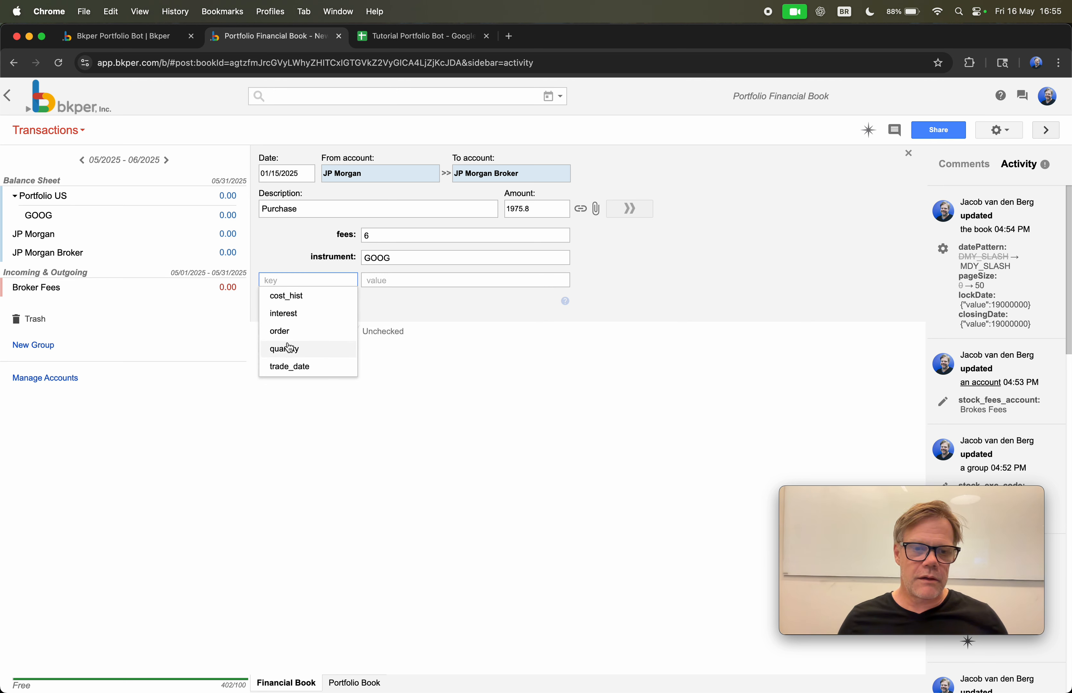
pyautogui.click(288, 349)
pyautogui.write('10')
# Add a trade_date property of 01/15/2025 to the GOOG purchase and post the transaction.
pyautogui.click(266, 301)
pyautogui.click(311, 302)
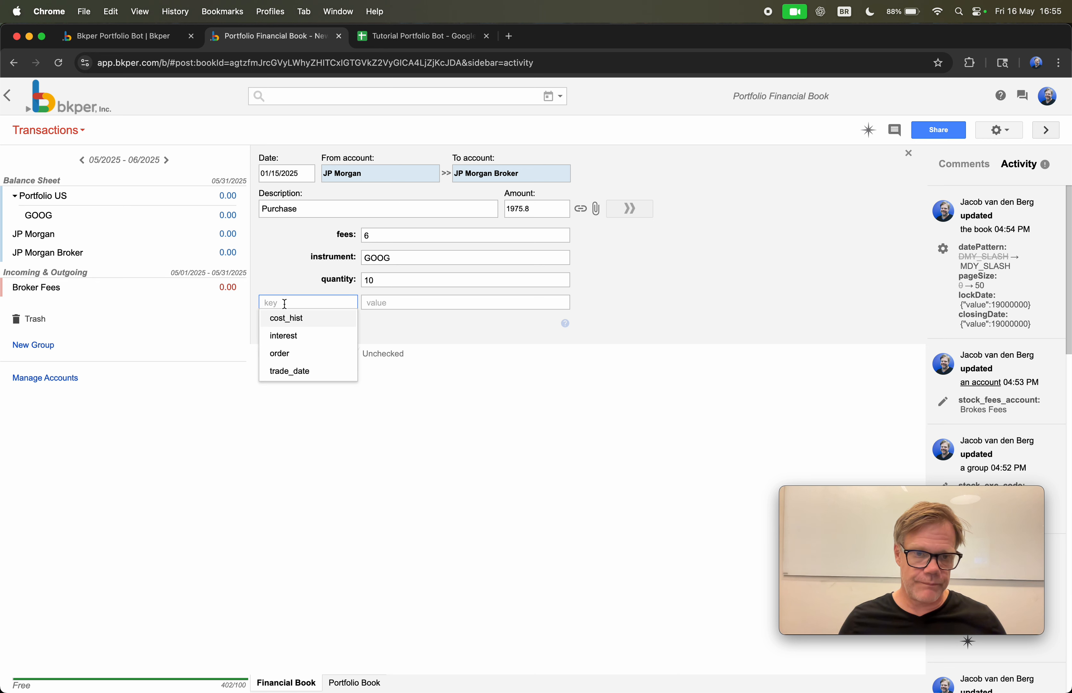
pyautogui.click(292, 370)
pyautogui.click(403, 307)
pyautogui.write('01')
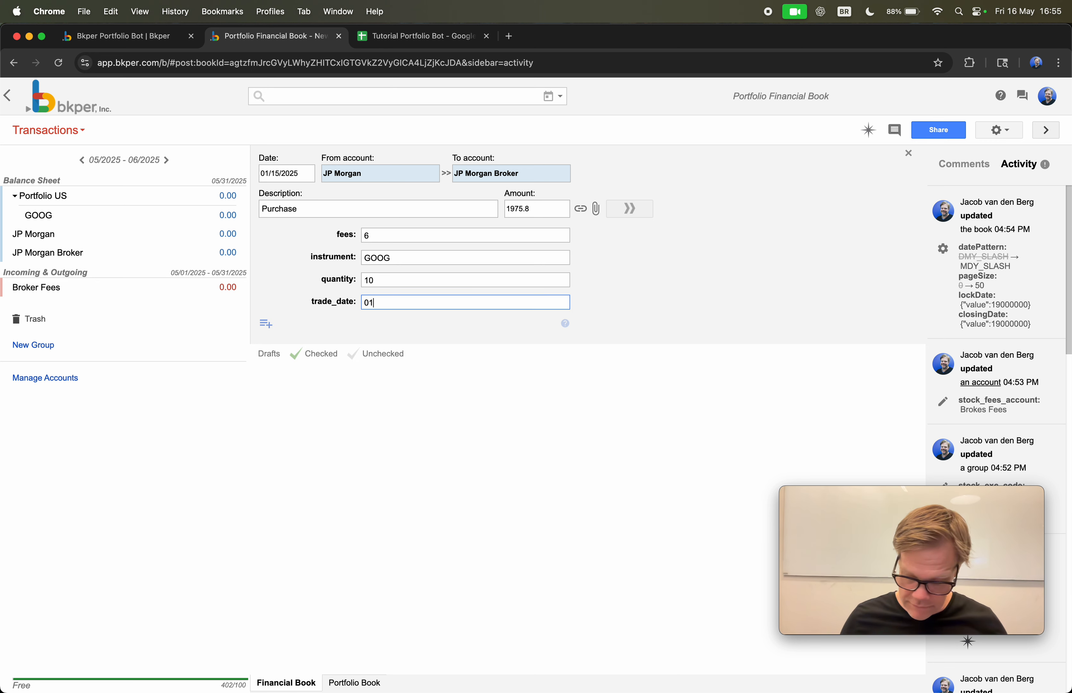
pyautogui.write('/15/2025')
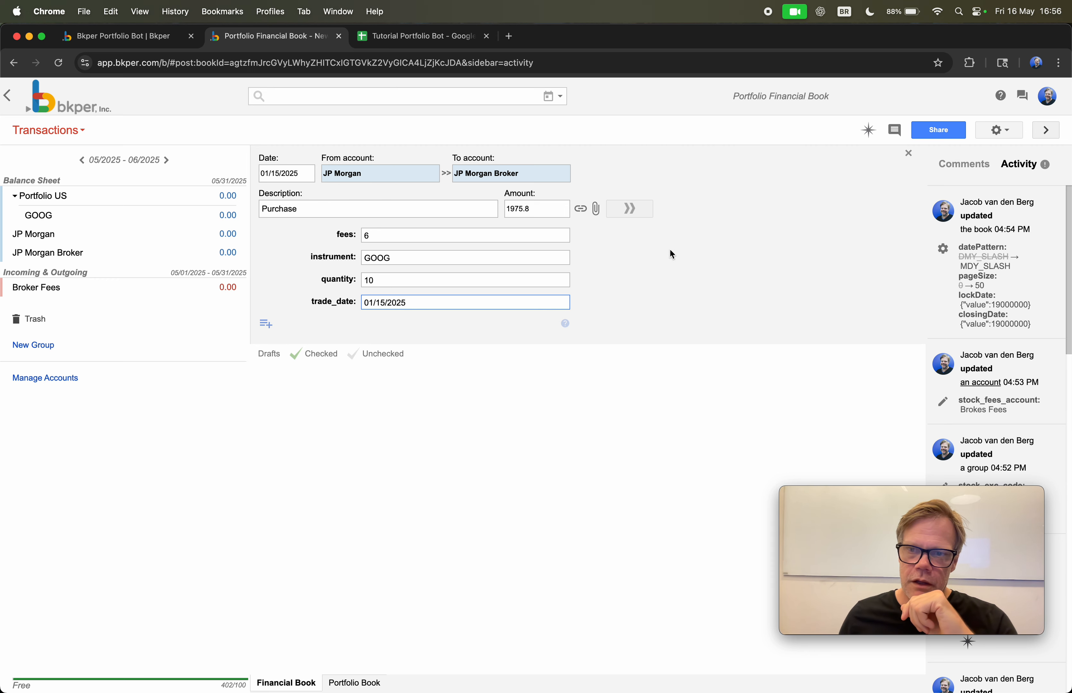
pyautogui.click(628, 209)
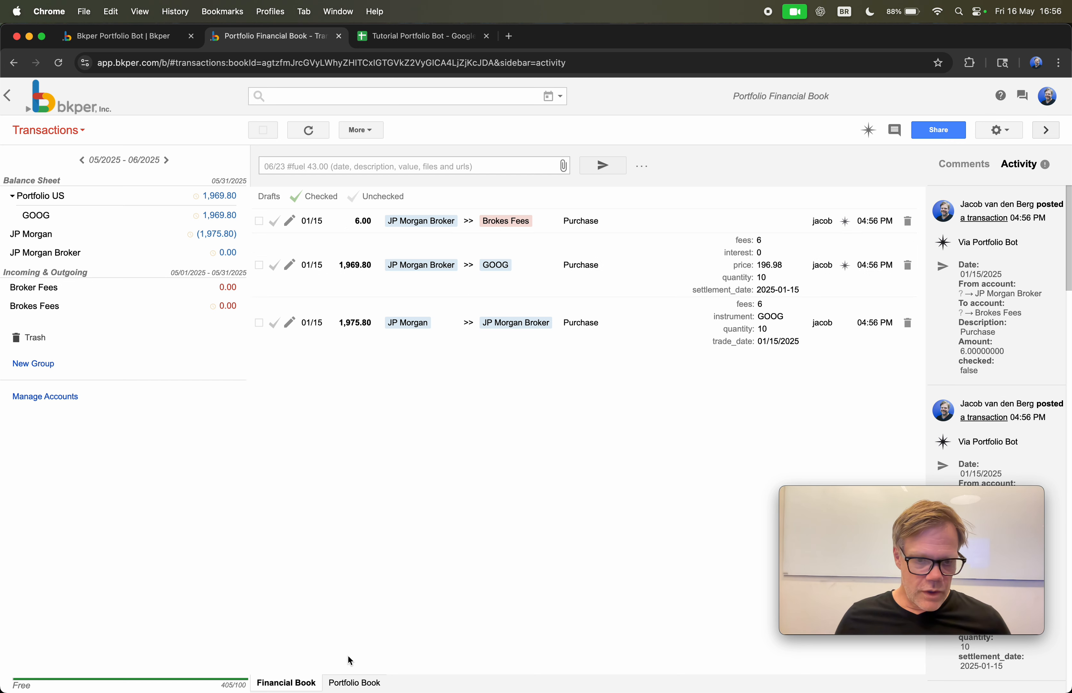
# Mark the 1,969.80 JP Morgan Broker to GOOG transaction as checked in the Financial Book and view the Portfolio Book.
pyautogui.click(349, 681)
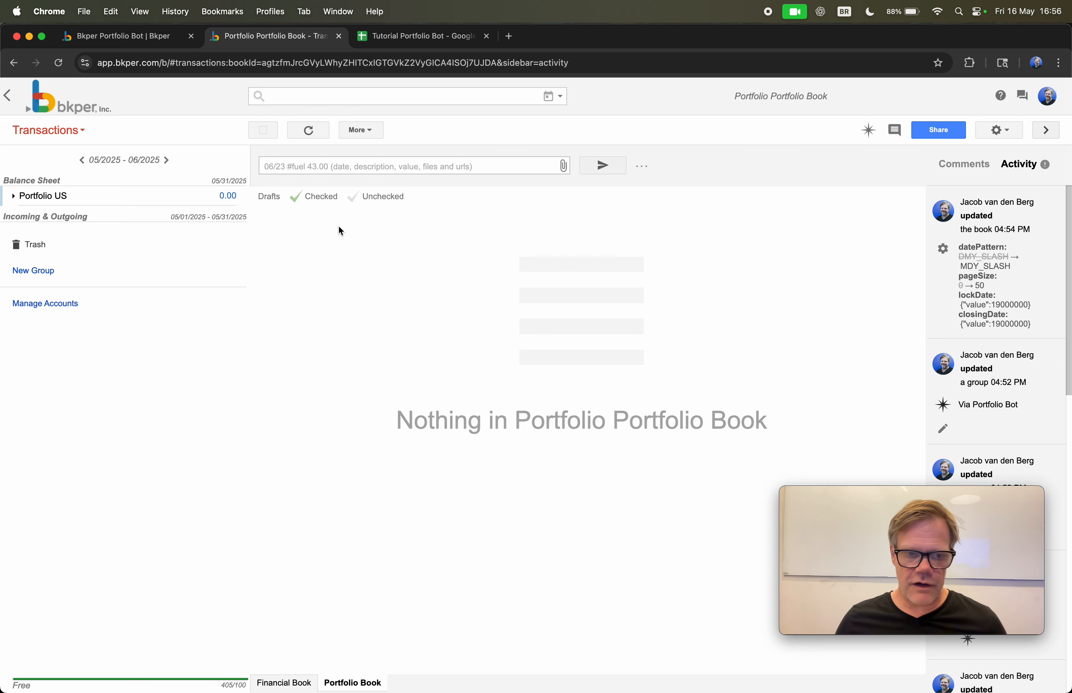
pyautogui.click(285, 680)
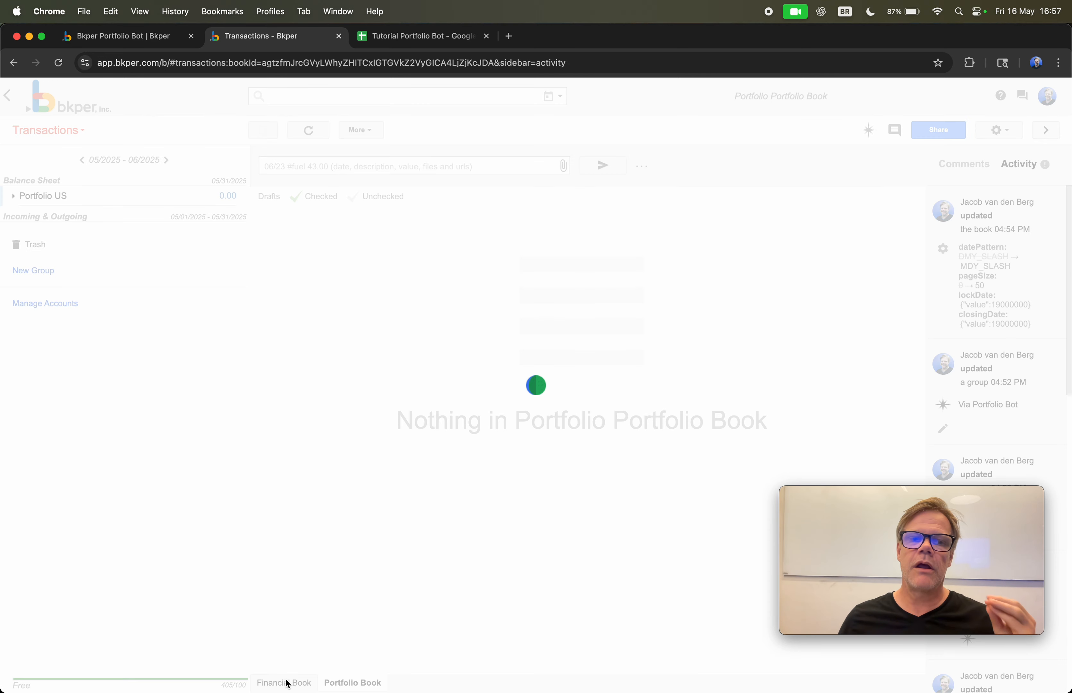
pyautogui.click(274, 264)
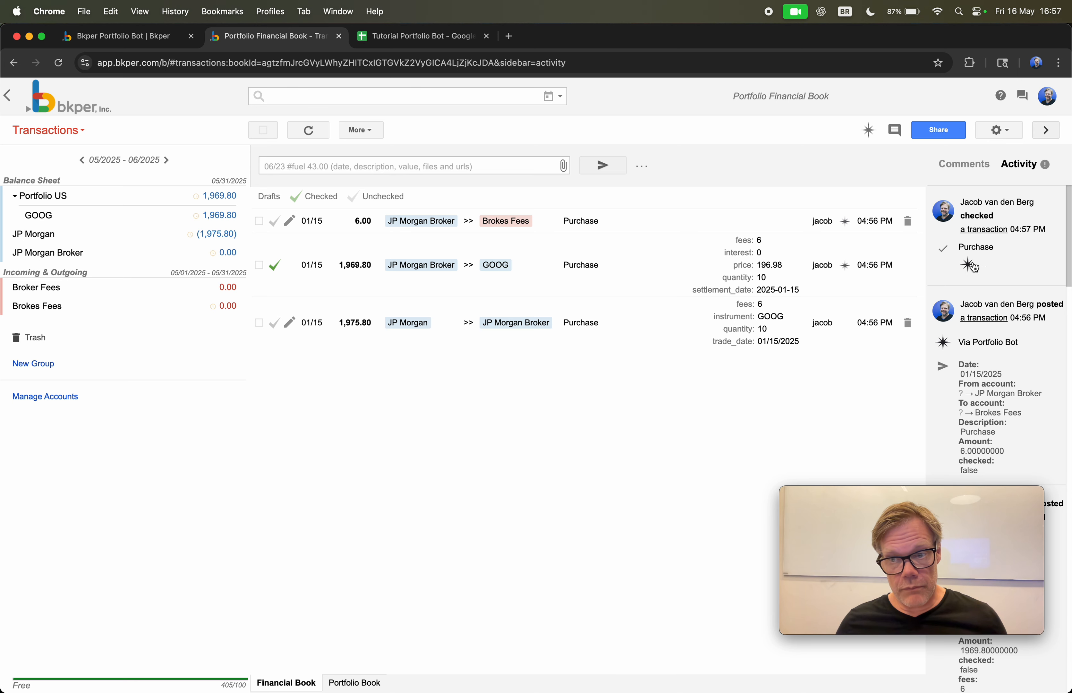
pyautogui.click(342, 685)
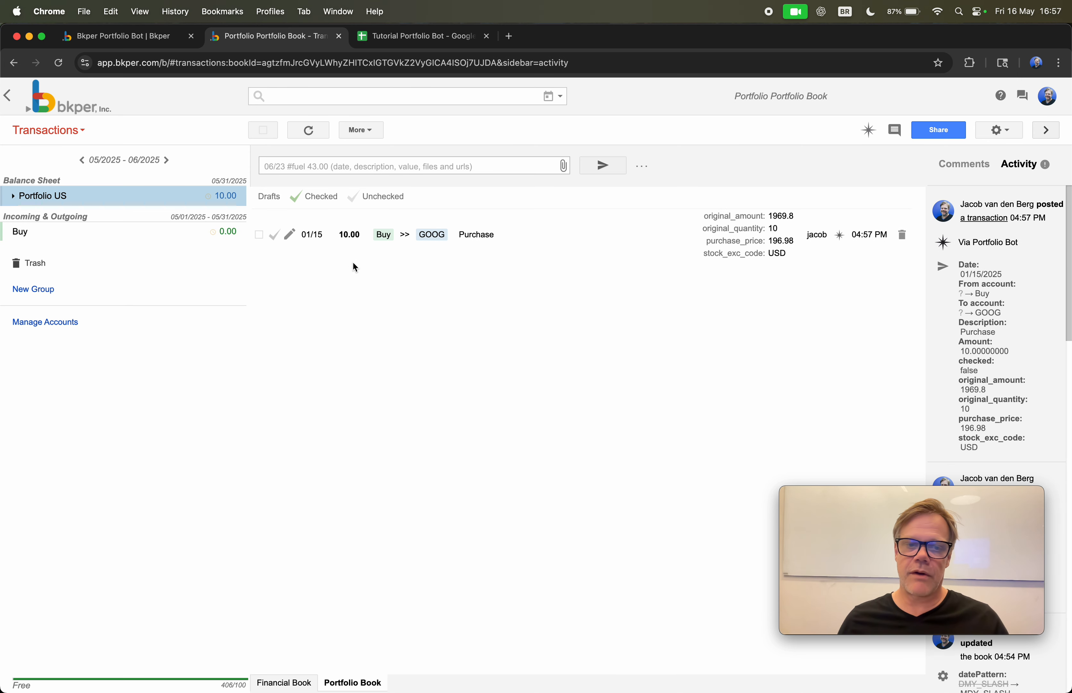
# Return to the Financial Book and start a new detailed transaction dated 01/15/2025.
pyautogui.click(283, 683)
pyautogui.click(641, 165)
pyautogui.click(286, 174)
pyautogui.click(267, 192)
pyautogui.click(266, 190)
pyautogui.click(267, 192)
pyautogui.click(267, 191)
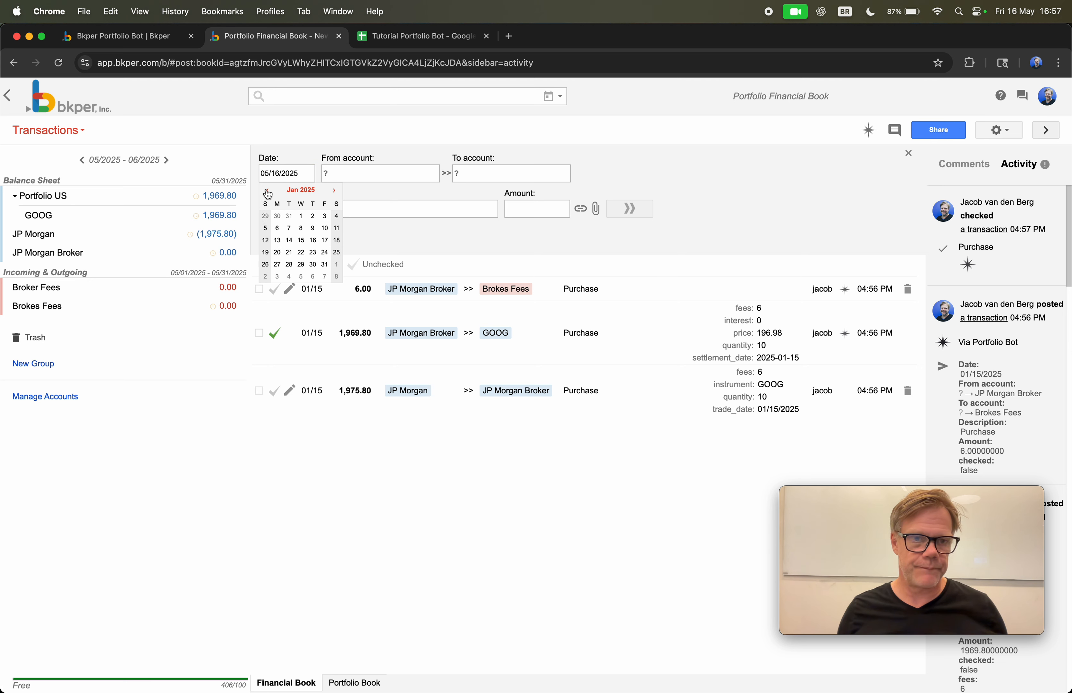
pyautogui.click(301, 240)
# Set the transaction from JP Morgan to JP Morgan Broker with the description "Purchase".
pyautogui.click(353, 175)
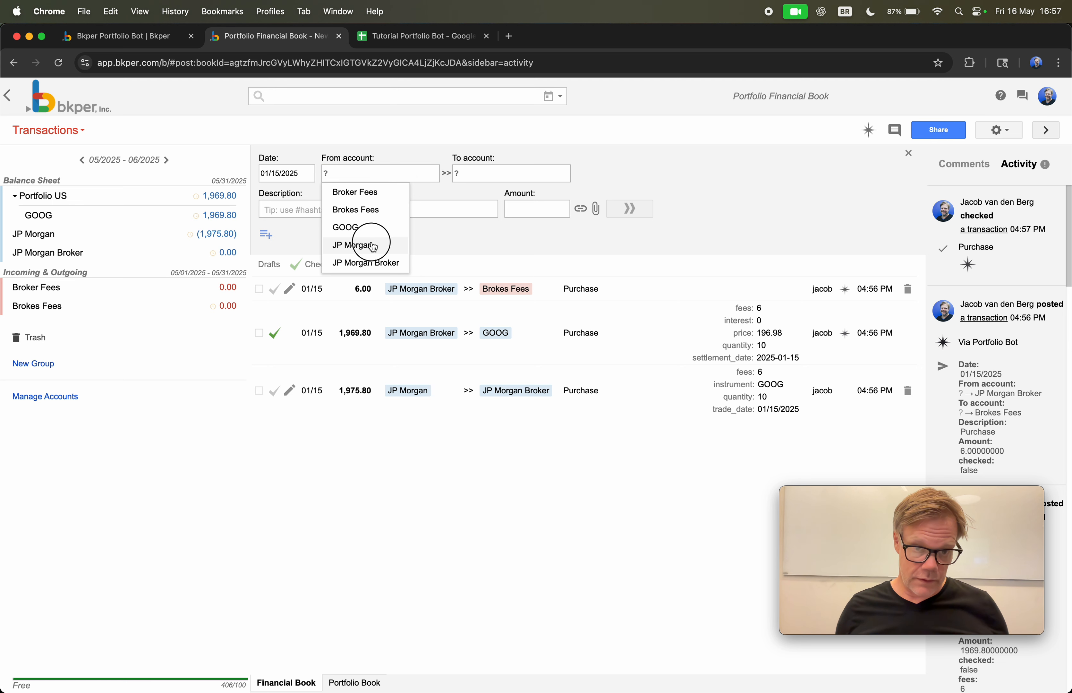
pyautogui.click(353, 245)
pyautogui.click(496, 266)
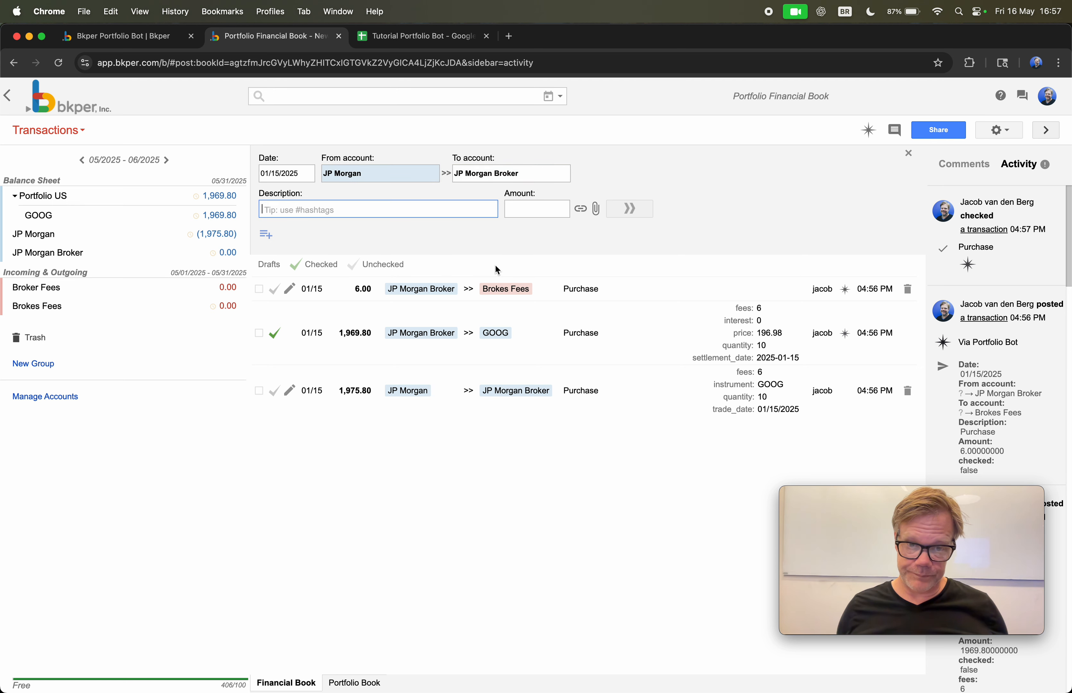
pyautogui.click(288, 227)
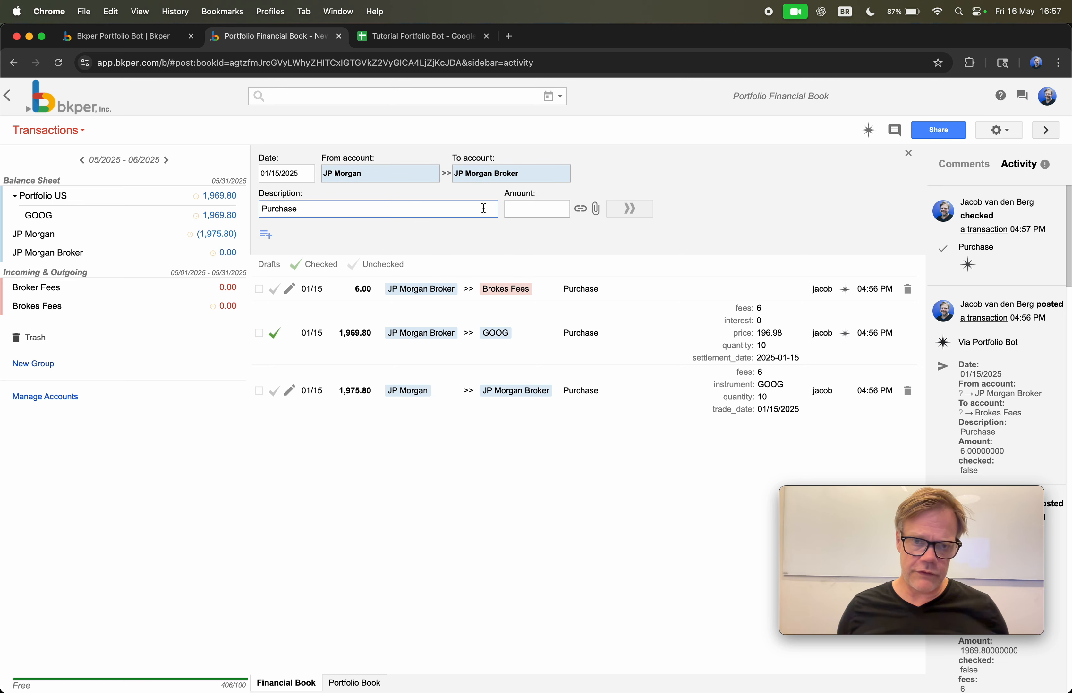
# Copy the MSFT purchase's total price, 4269.1, from the Tutorial Portfolio Bot spreadsheet into the transaction's amount in Bkper.
pyautogui.click(516, 209)
pyautogui.click(379, 39)
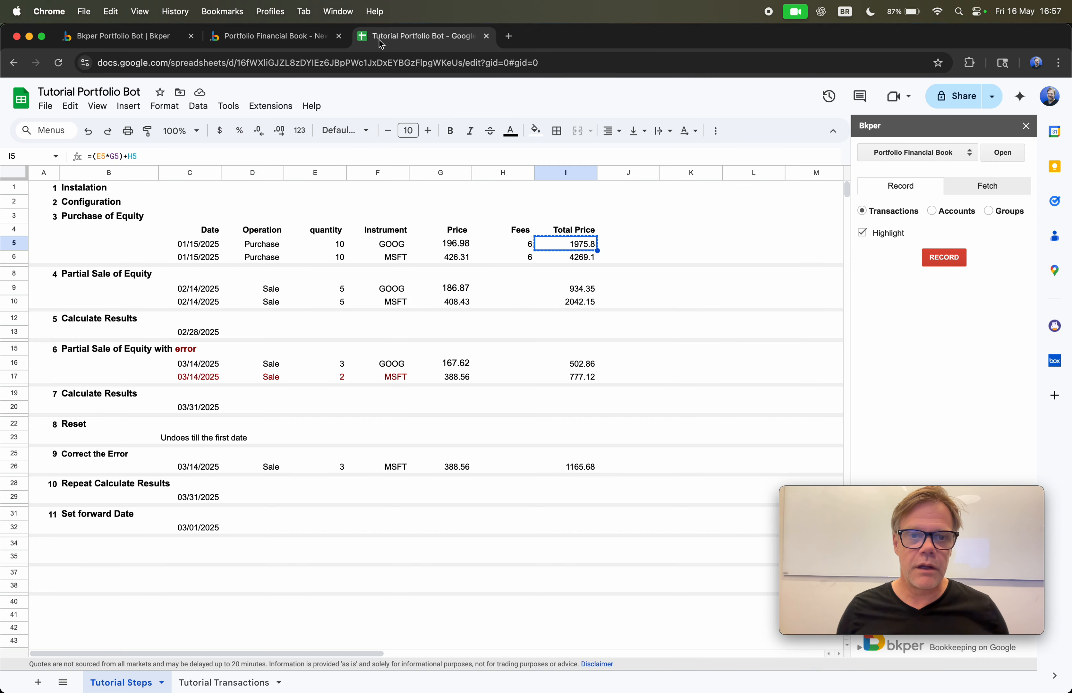
pyautogui.click(585, 258)
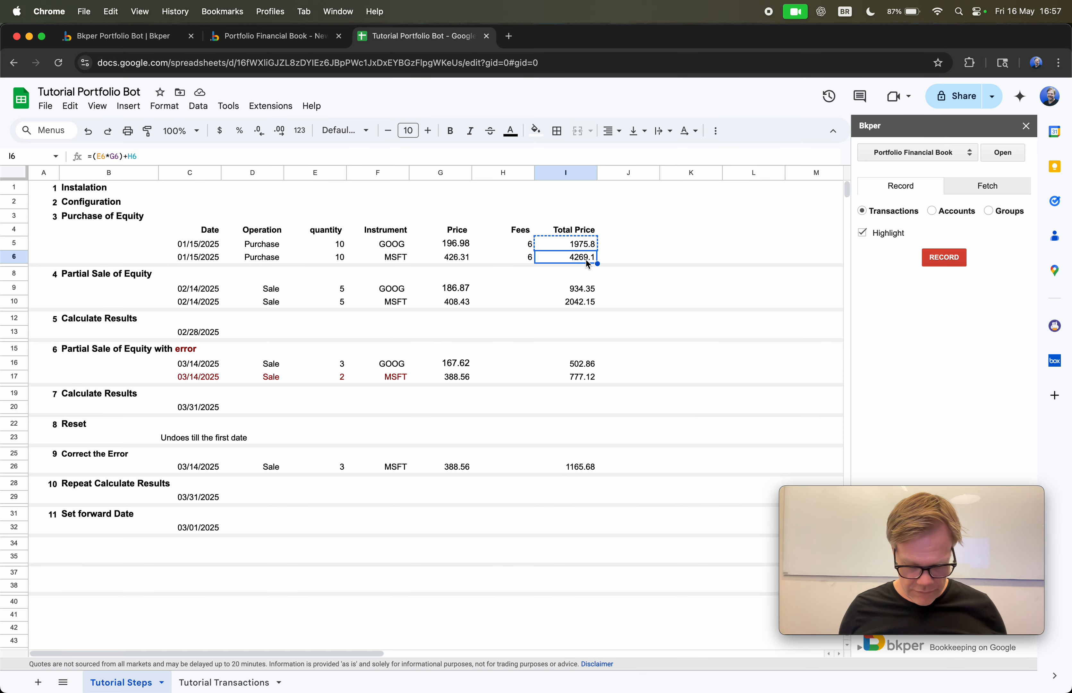
pyautogui.press('cmd+c')
pyautogui.click(241, 42)
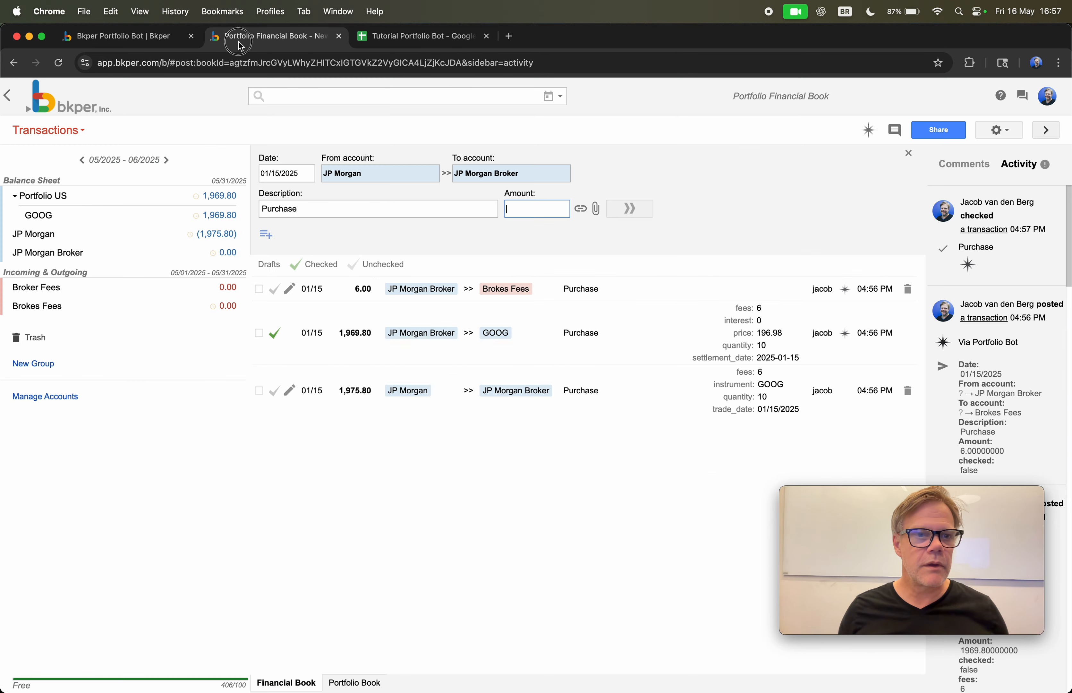
pyautogui.press('super+v')
# Add the properties fees with value 6 and instrument with value MSFT to the transaction.
pyautogui.click(265, 234)
pyautogui.click(275, 268)
pyautogui.write('6')
pyautogui.click(265, 259)
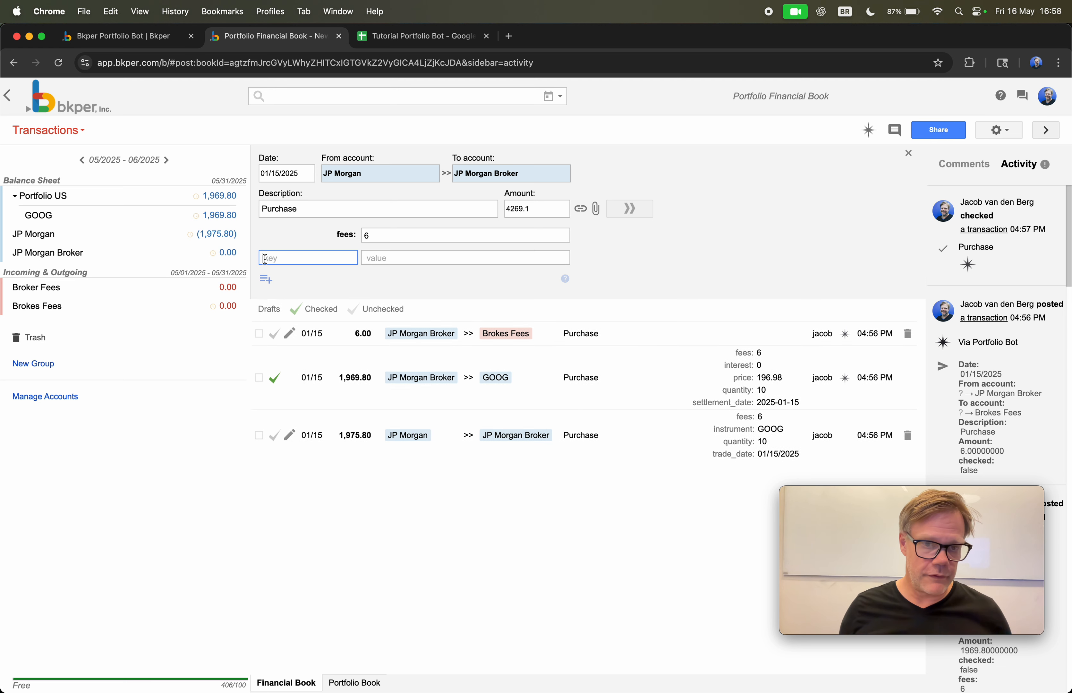
pyautogui.click(282, 290)
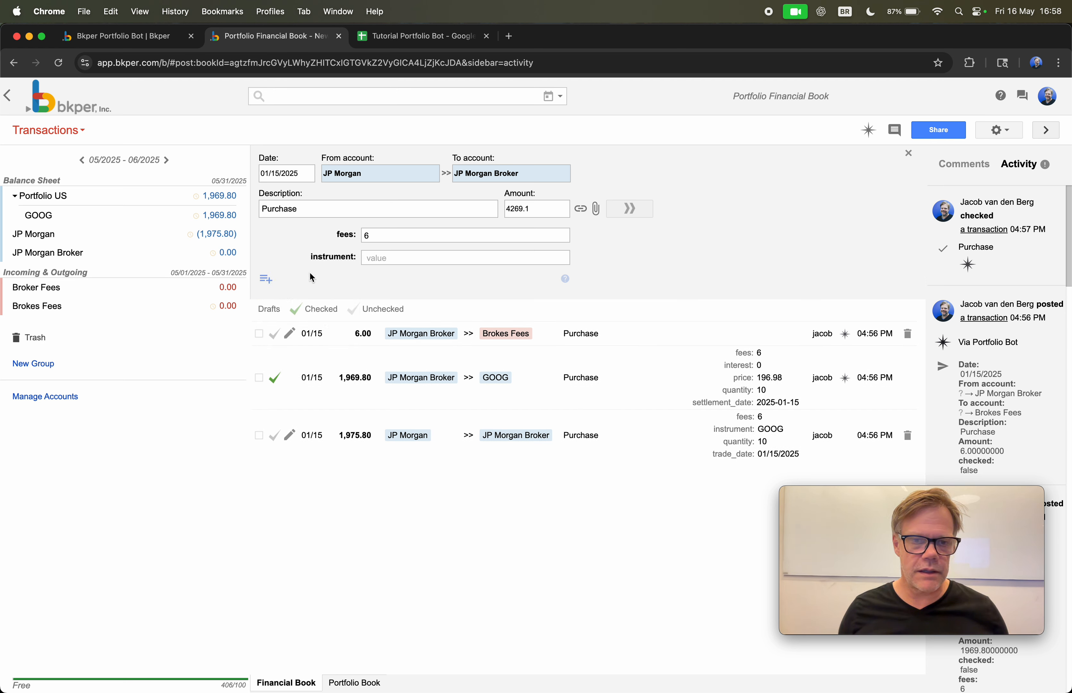
pyautogui.click(397, 257)
pyautogui.write('MSFT')
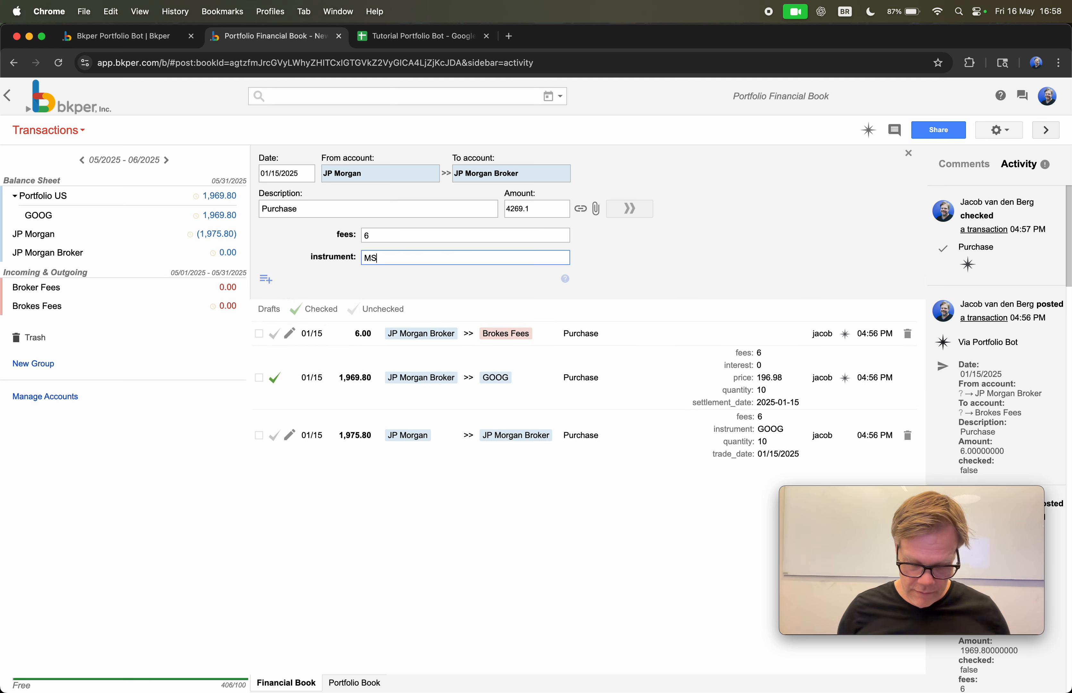
# Add a quantity property of 10 to the MSFT purchase transaction.
pyautogui.click(266, 279)
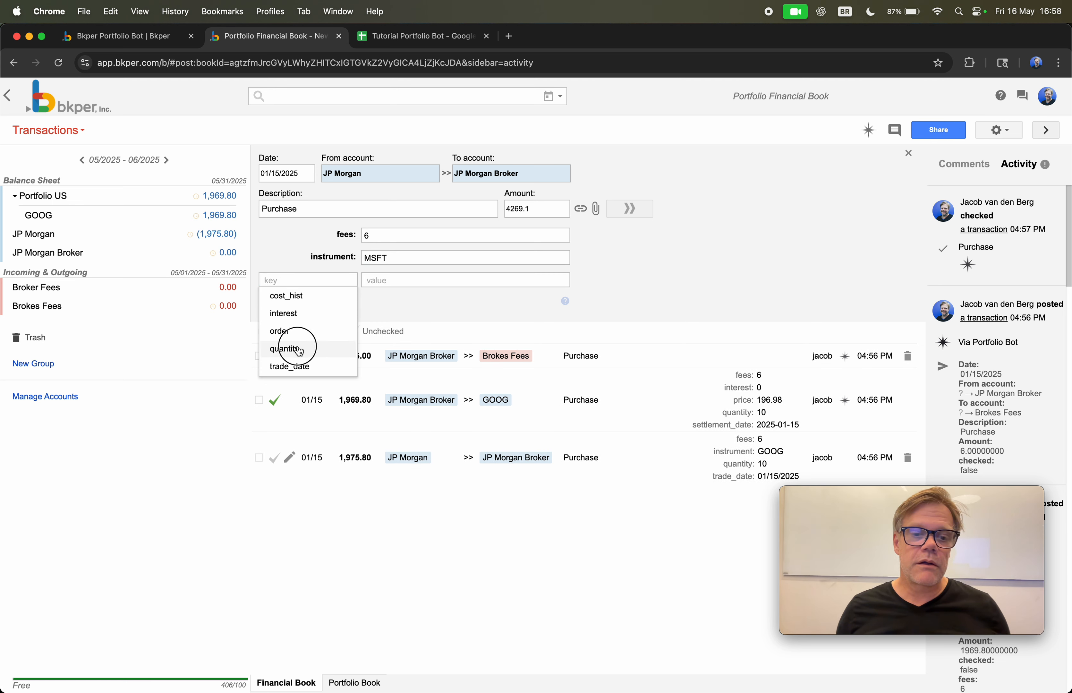
pyautogui.click(284, 349)
pyautogui.click(389, 280)
pyautogui.write('10')
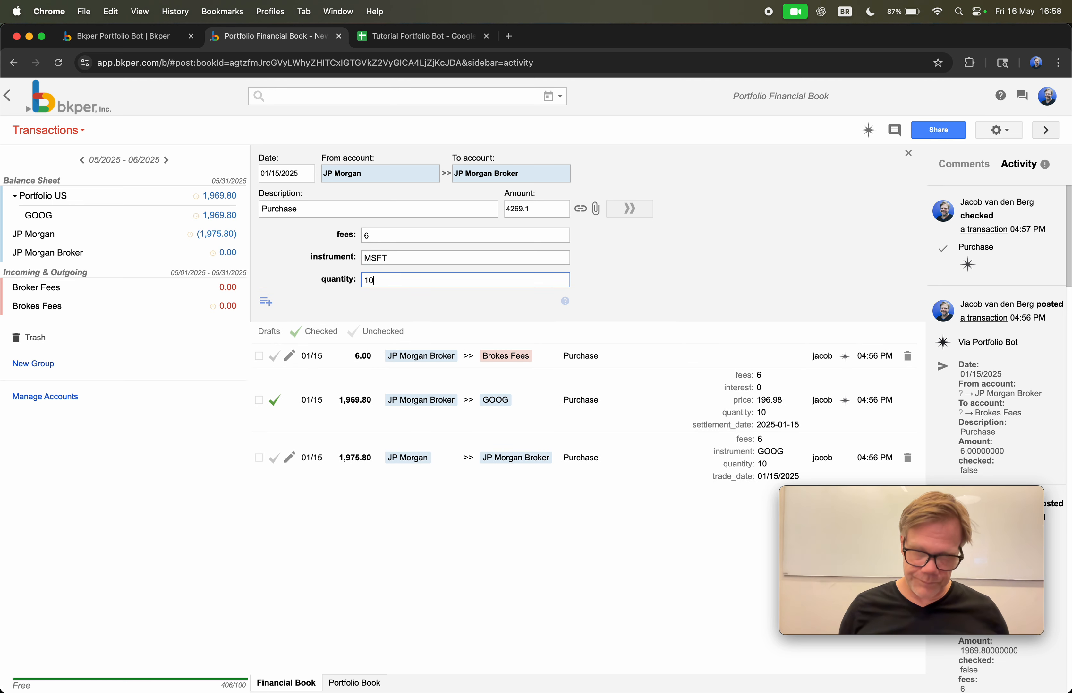
# Add a trade_date property of 01/15/2025 to the MSFT purchase and post the transaction.
pyautogui.click(266, 301)
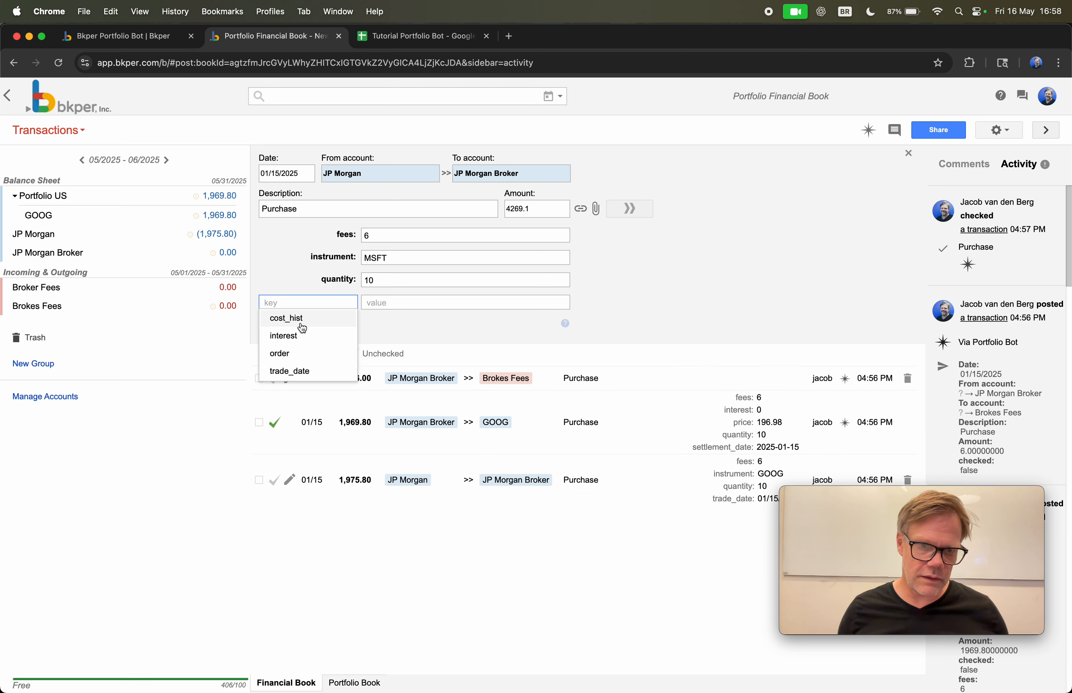
pyautogui.click(291, 371)
pyautogui.click(375, 303)
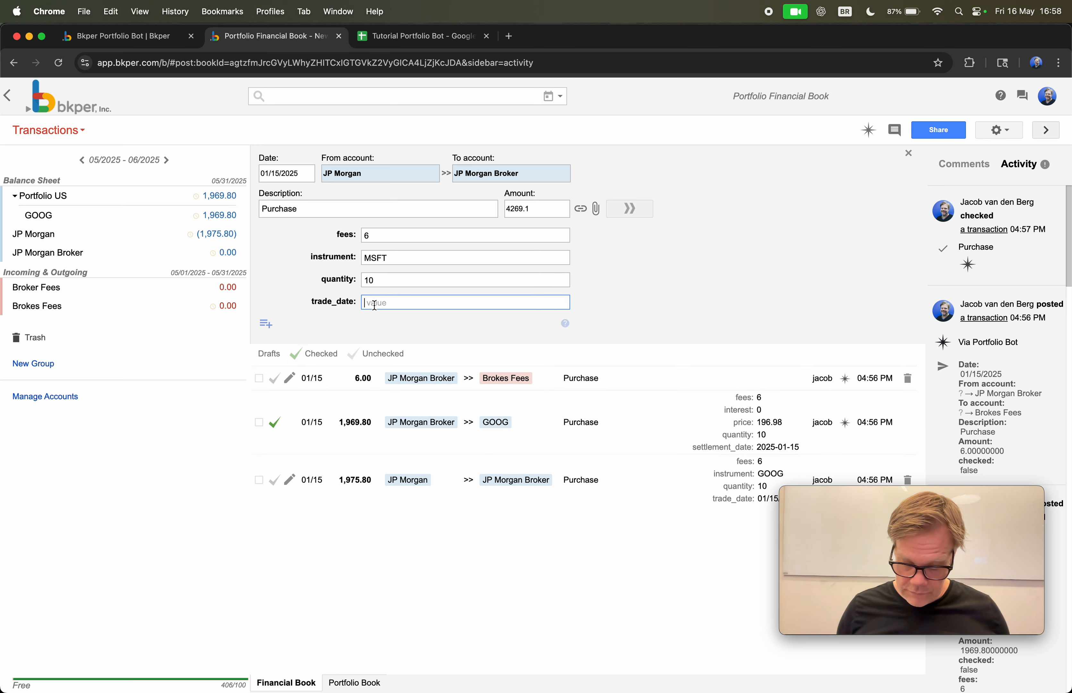
pyautogui.write('01/15/2025')
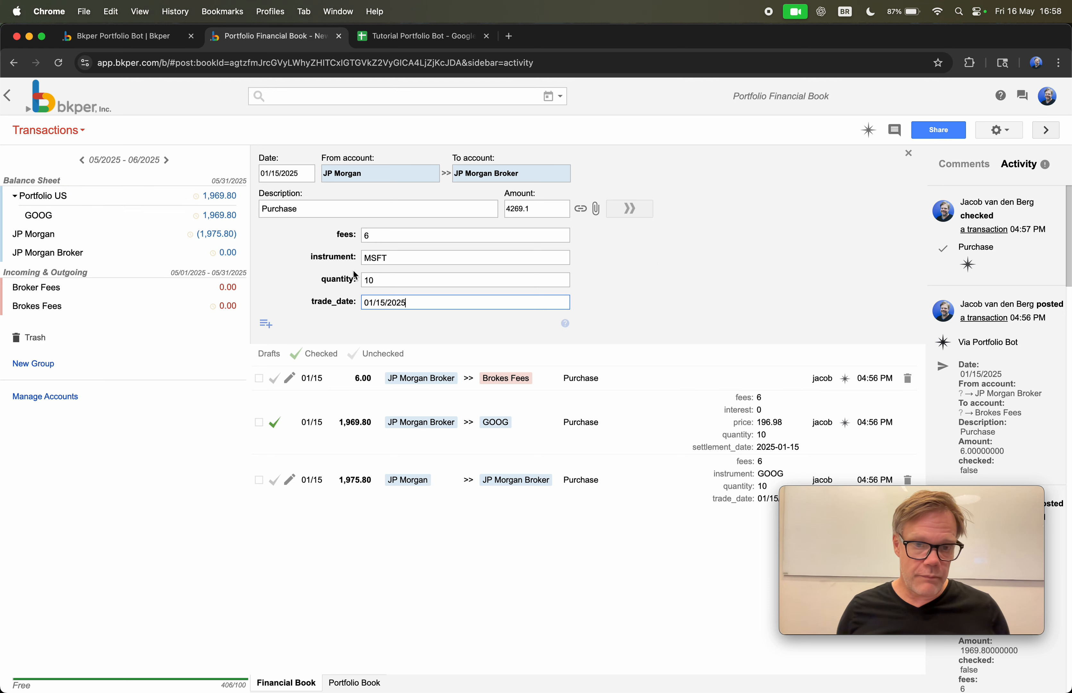
pyautogui.click(641, 209)
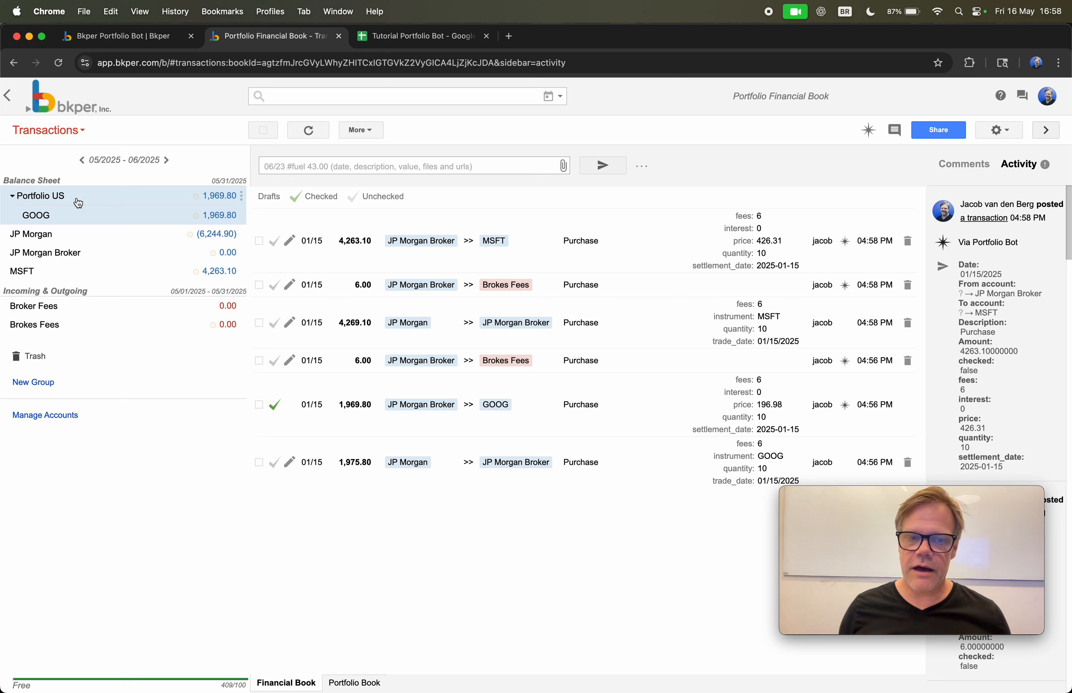
# Move the MSFT account into the Portfolio US group in the Financial Book.
pyautogui.moveTo(79, 203)
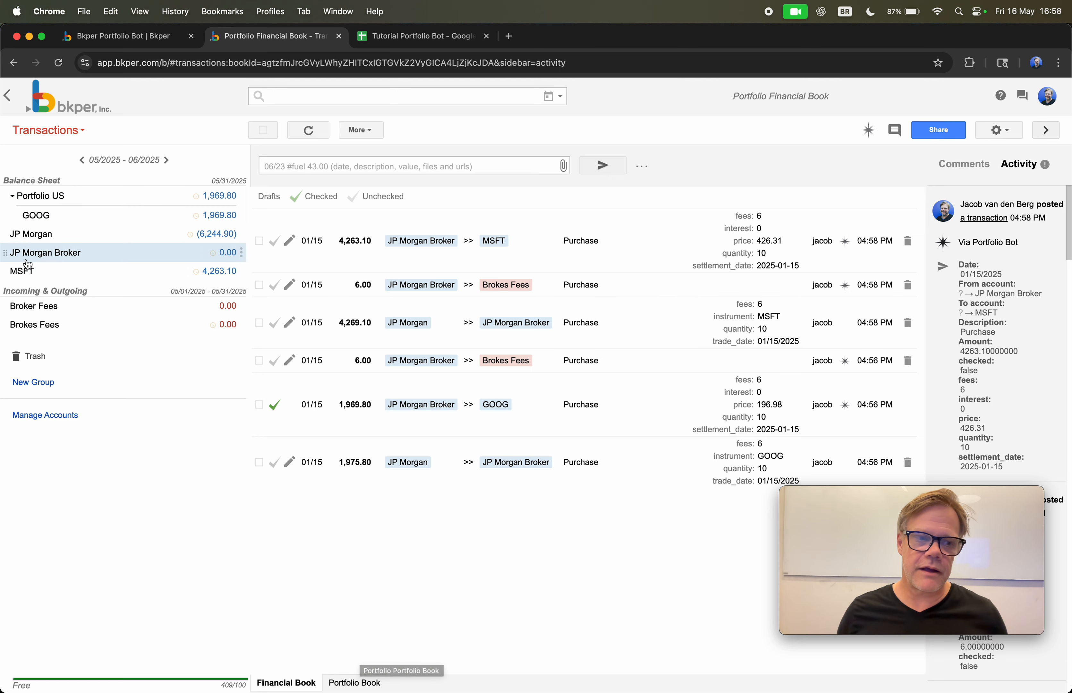
pyautogui.click(15, 275)
pyautogui.moveTo(14, 275); pyautogui.dragTo(59, 214)
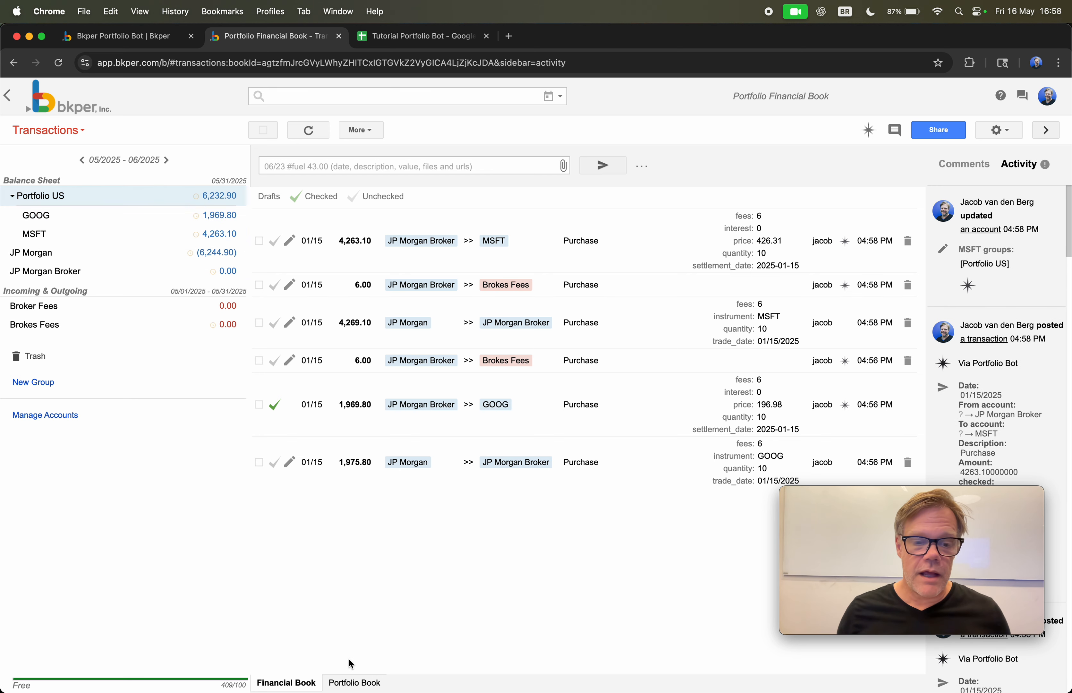
# Examine the accounts under the Portfolio US group in the Portfolio Book, and return to the Financial Book.
pyautogui.click(350, 684)
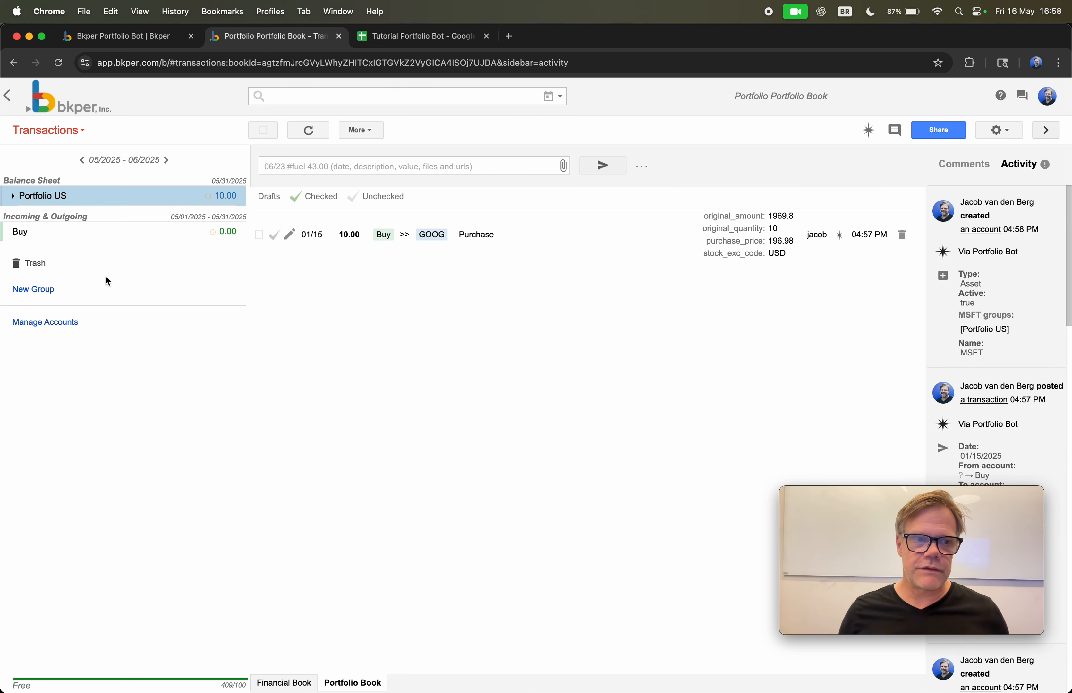
pyautogui.click(14, 197)
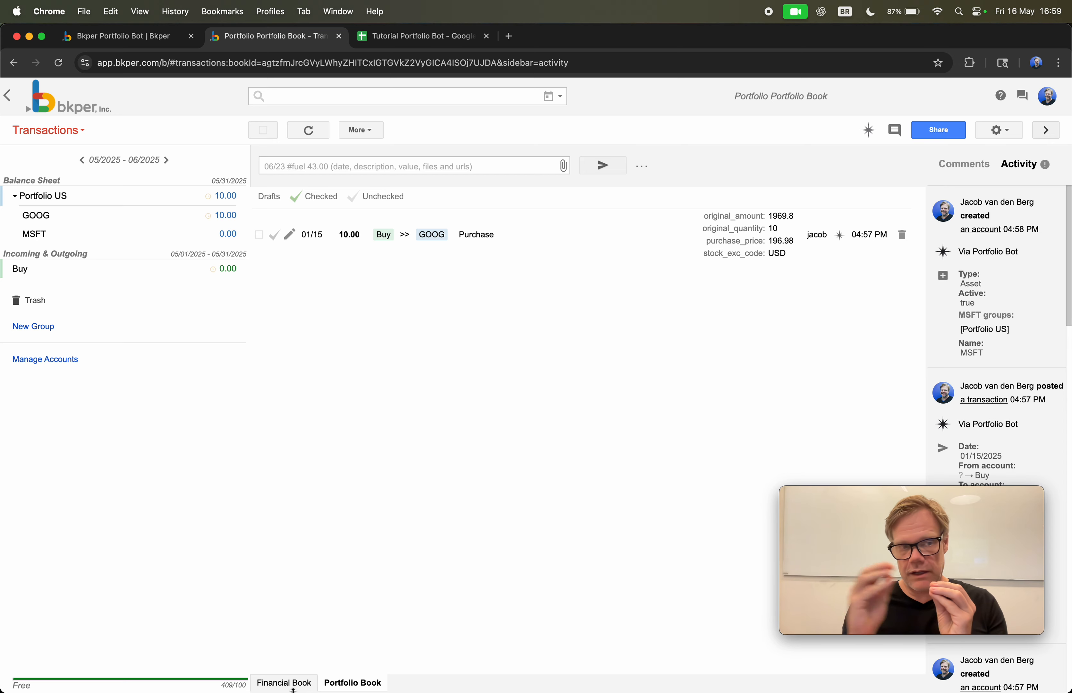
pyautogui.click(286, 687)
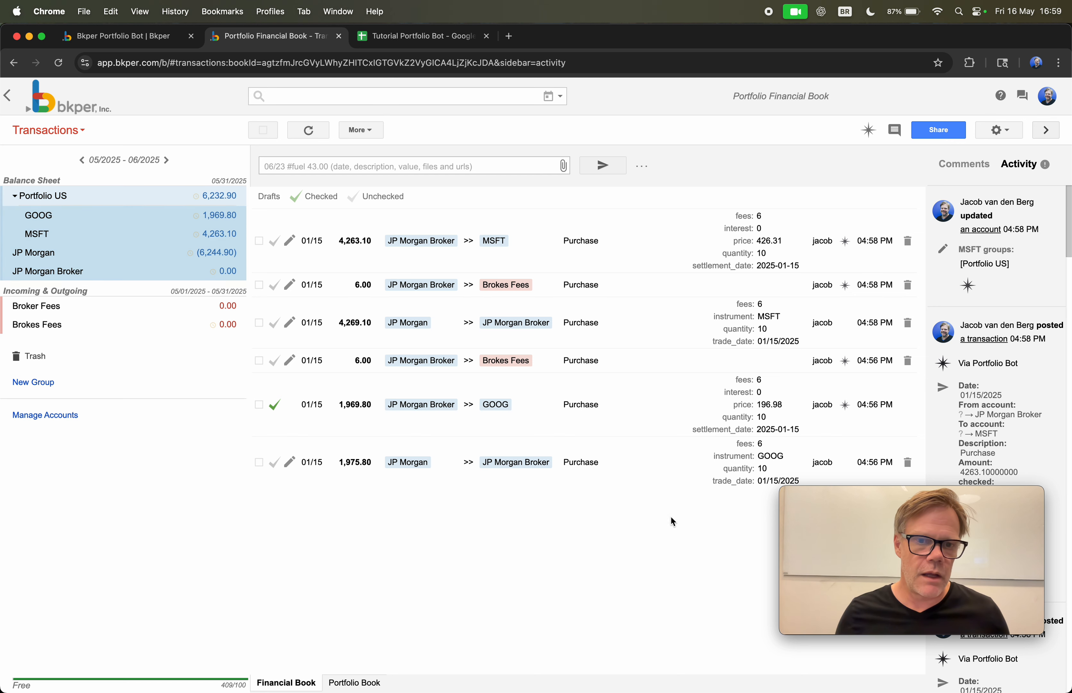
# Mark the 4,263.10 MSFT purchase as checked in the Financial Book and open the Portfolio Book.
pyautogui.click(275, 243)
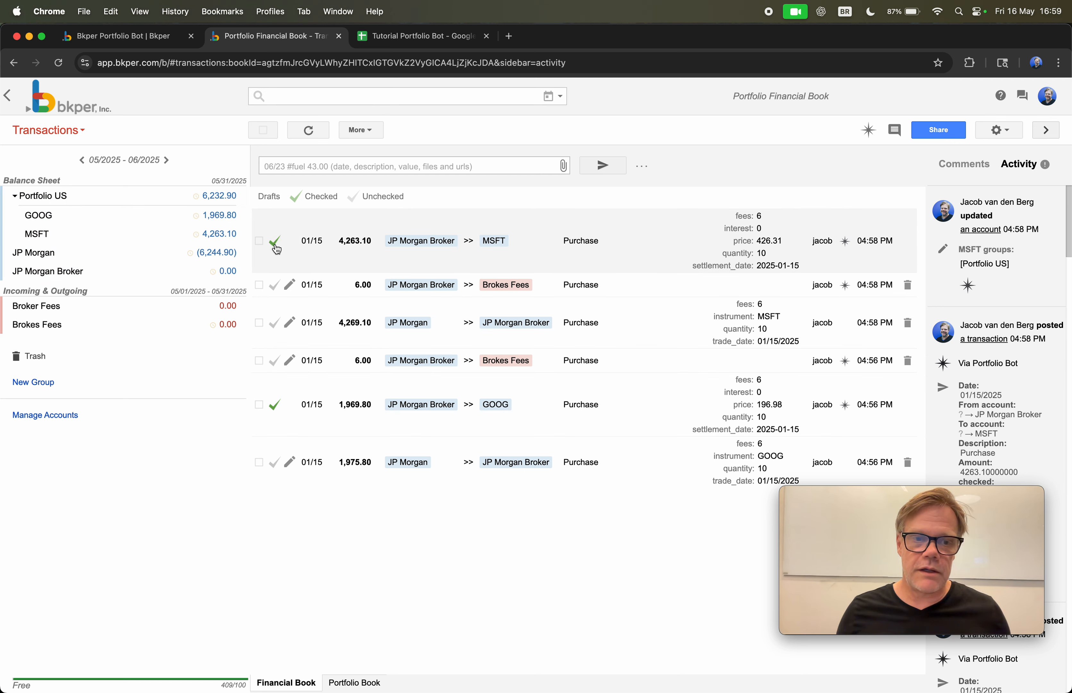
pyautogui.click(355, 683)
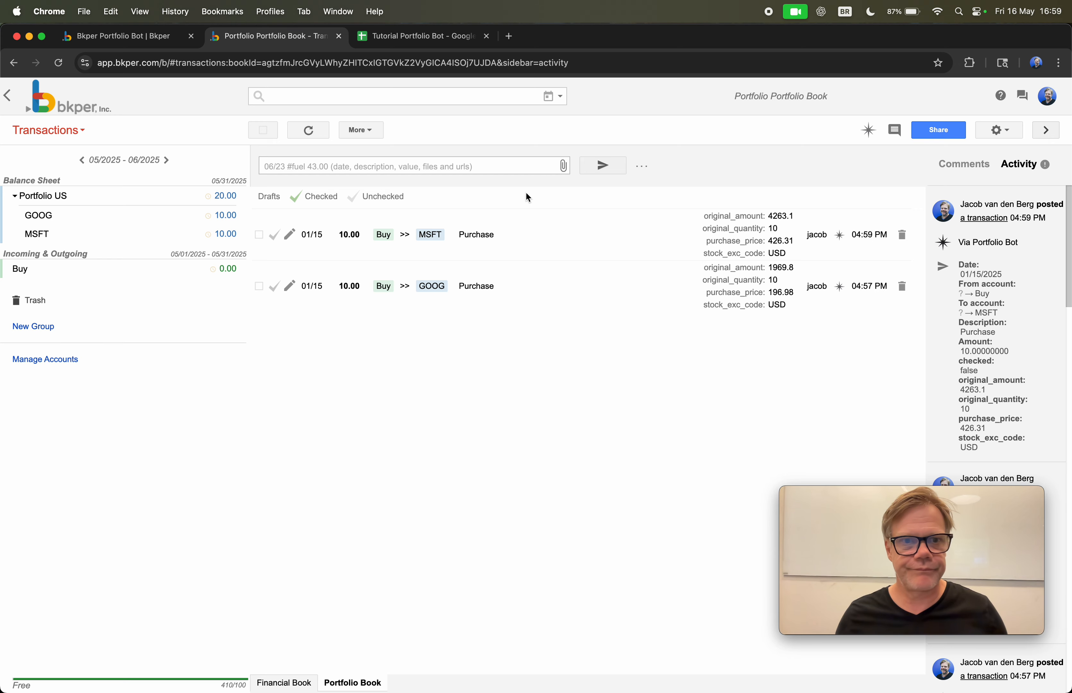
# Open the Tutorial Transactions sheet in the Tutorial Portfolio Bot spreadsheet and reset the fill color of header row 1.
pyautogui.click(401, 37)
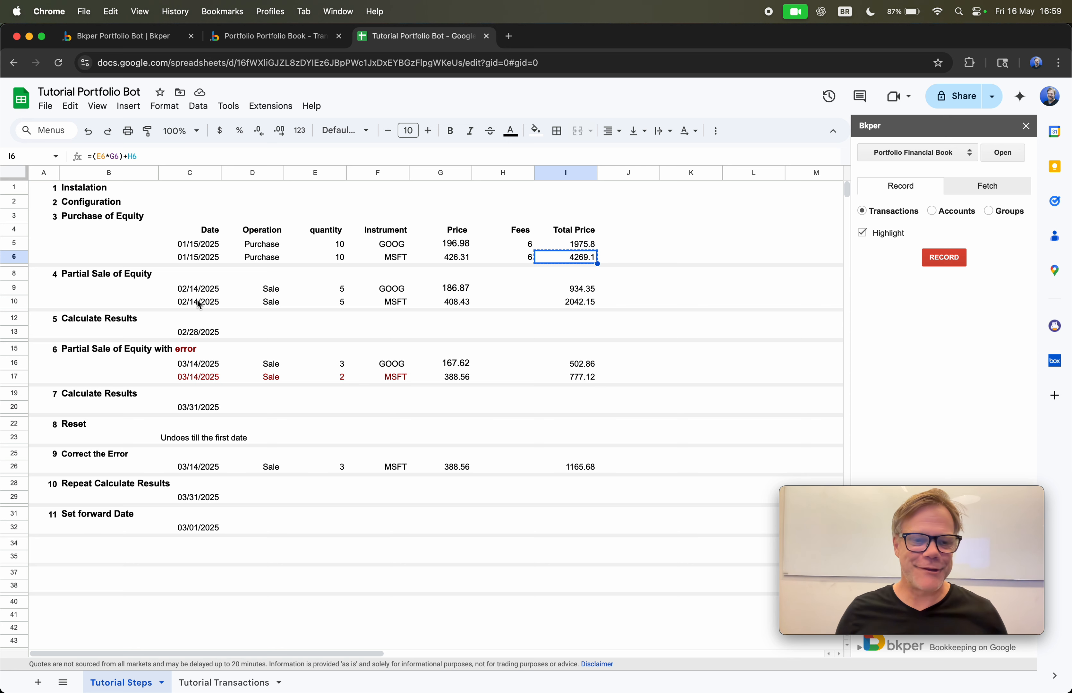
pyautogui.click(213, 687)
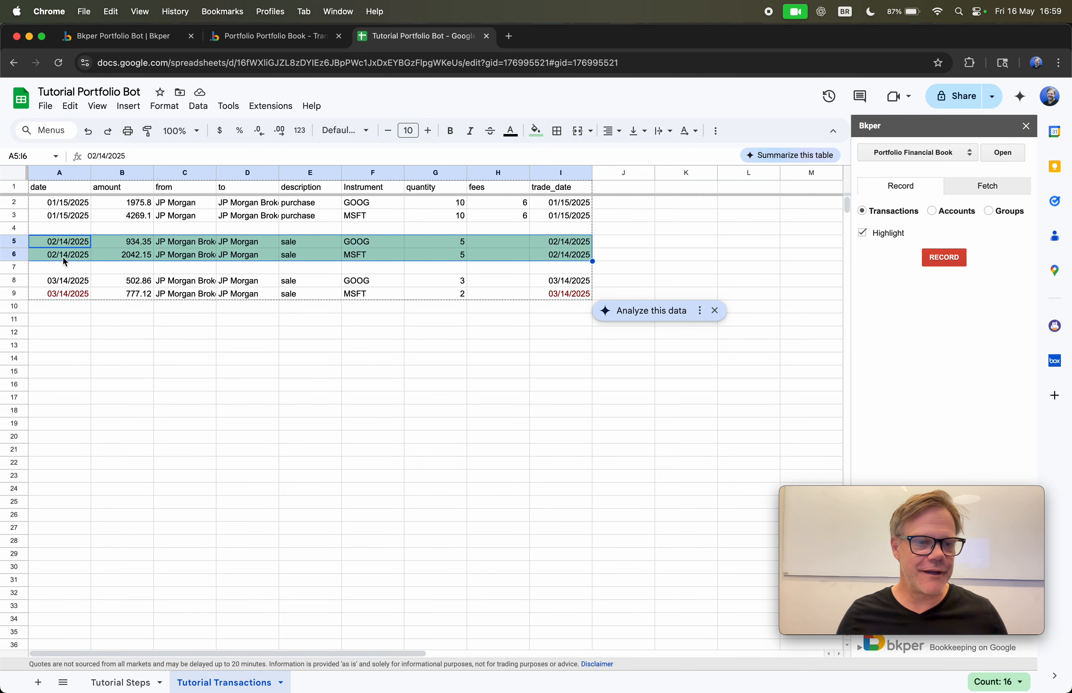
pyautogui.click(66, 247)
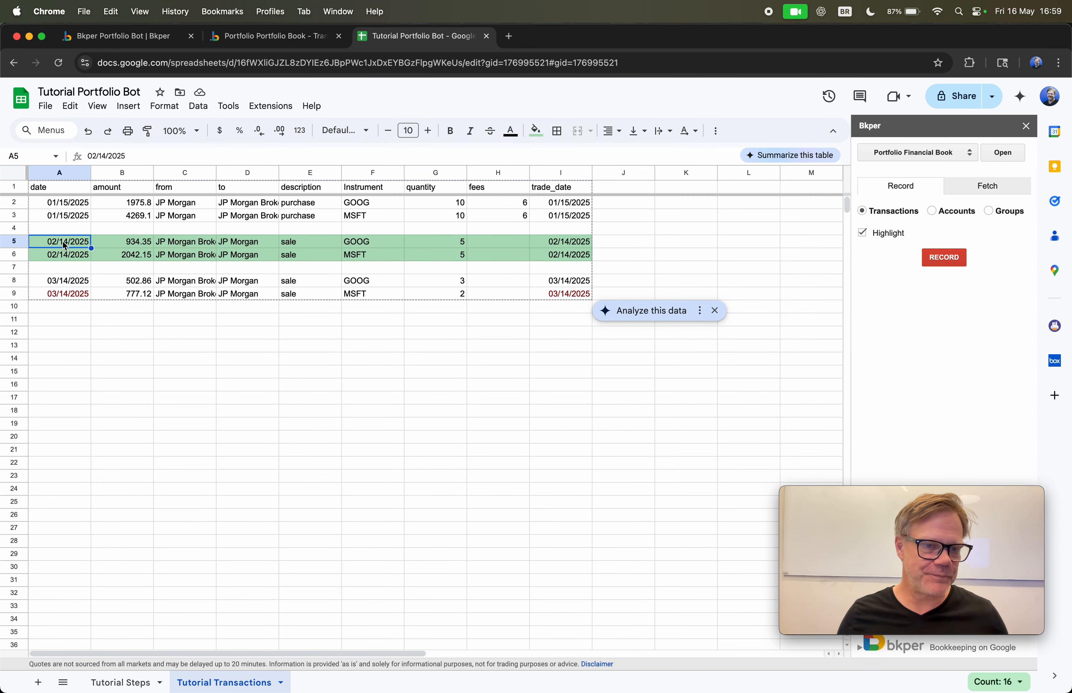
pyautogui.click(18, 187)
pyautogui.click(535, 130)
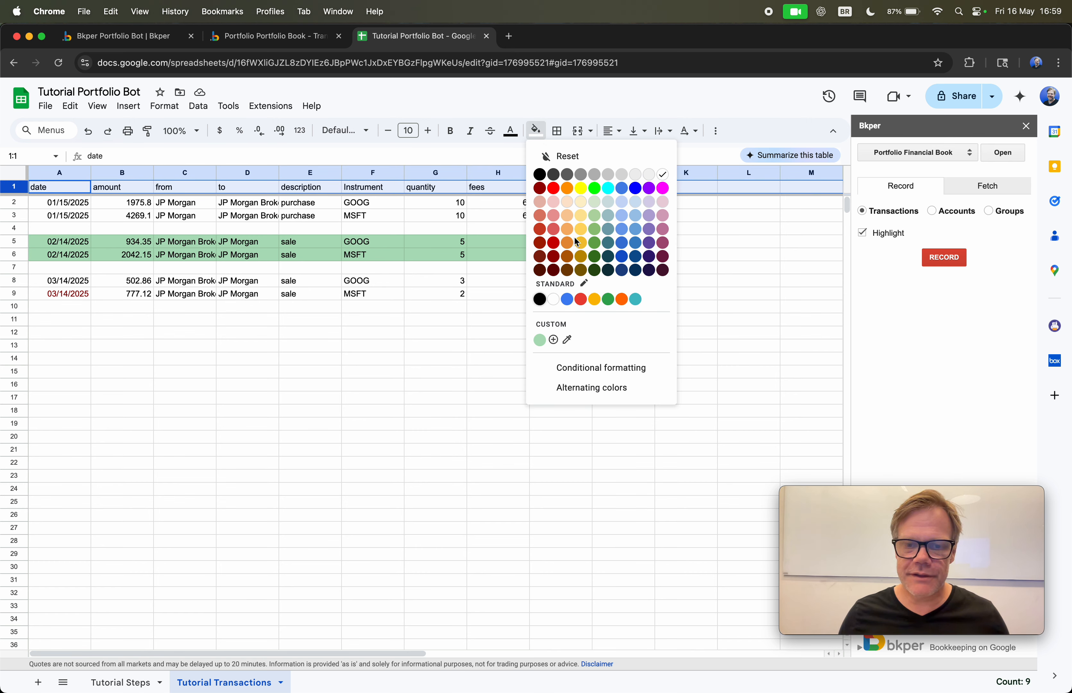
pyautogui.click(613, 158)
pyautogui.click(398, 399)
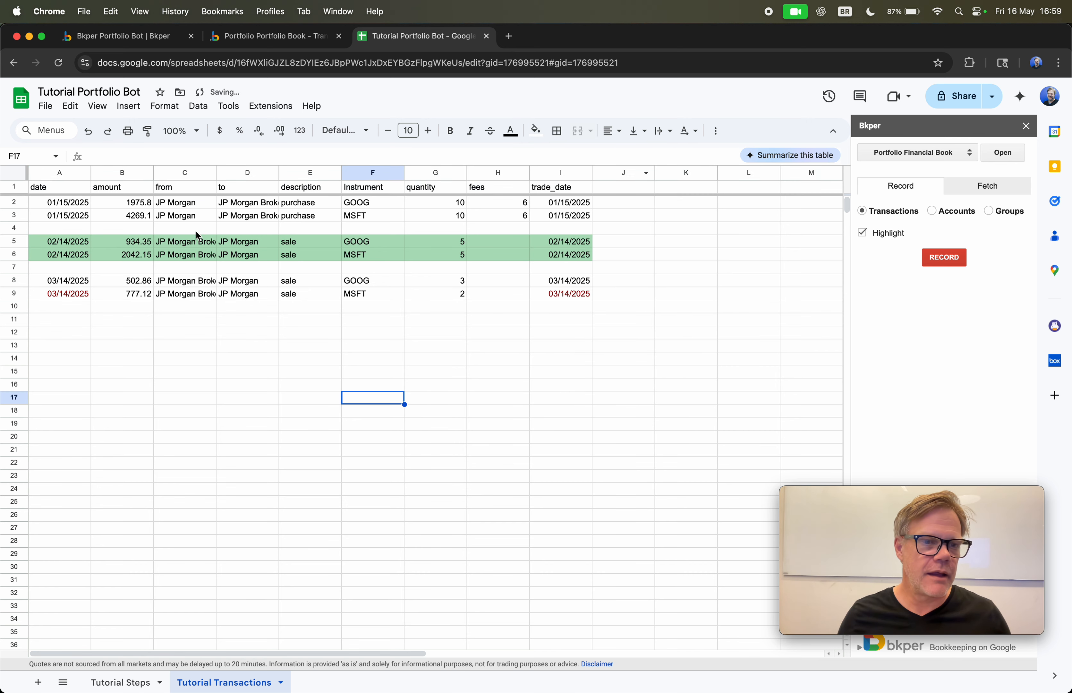
# Clear the fill color from the transaction rows in A2:I9.
pyautogui.click(15, 186)
pyautogui.click(106, 271)
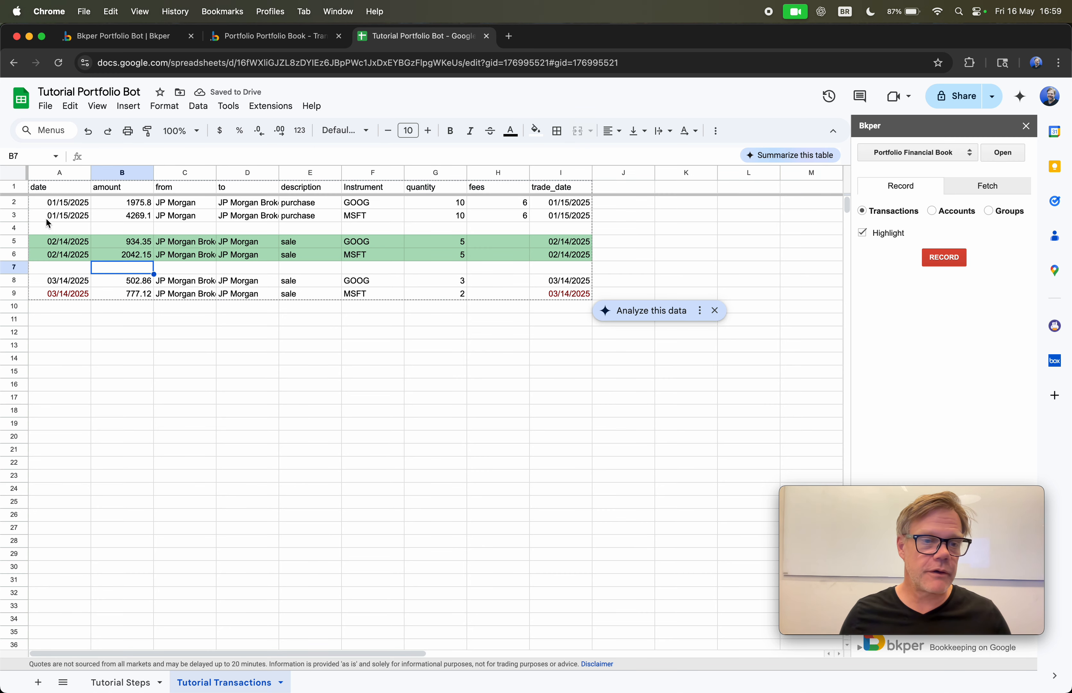
pyautogui.click(35, 203)
pyautogui.moveTo(35, 203); pyautogui.dragTo(558, 293)
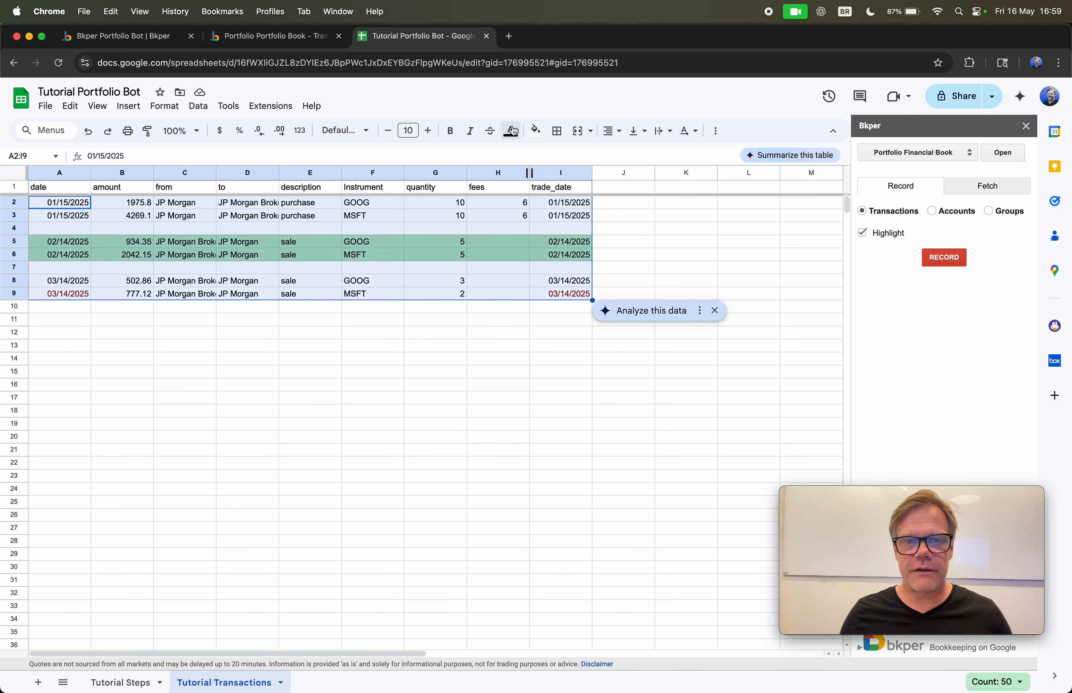
pyautogui.click(532, 129)
pyautogui.click(568, 167)
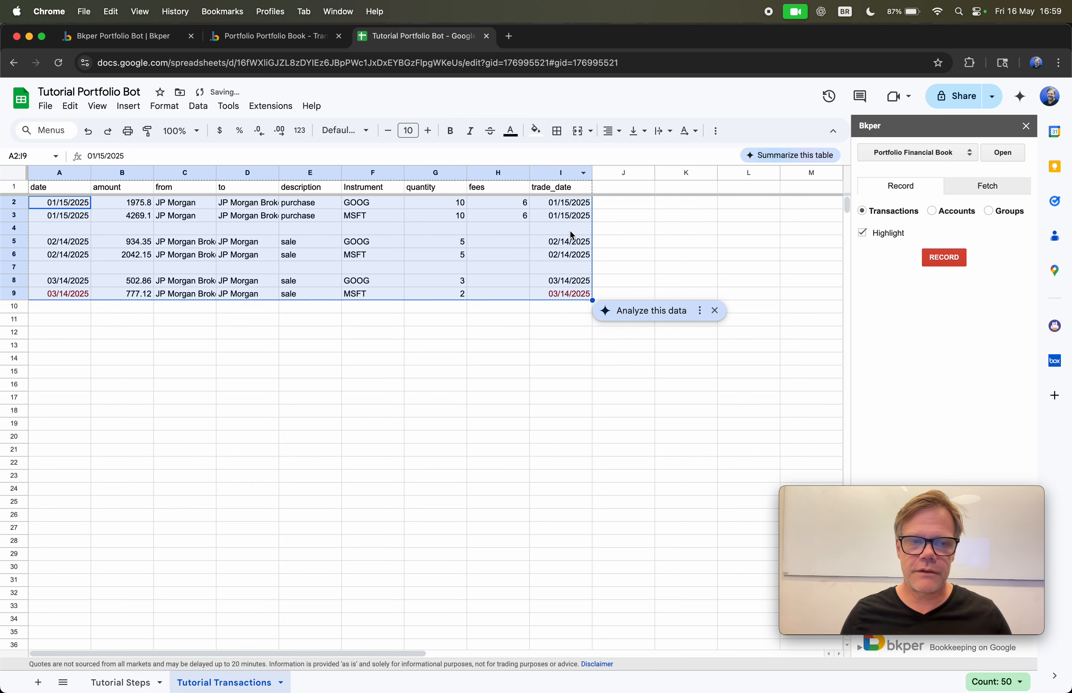
pyautogui.click(439, 400)
# Select the 02/14/2025 GOOG and MSFT sale rows in A5:I6 and open the Bkper add-on's list of books.
pyautogui.moveTo(57, 206); pyautogui.dragTo(450, 213)
pyautogui.click(65, 247)
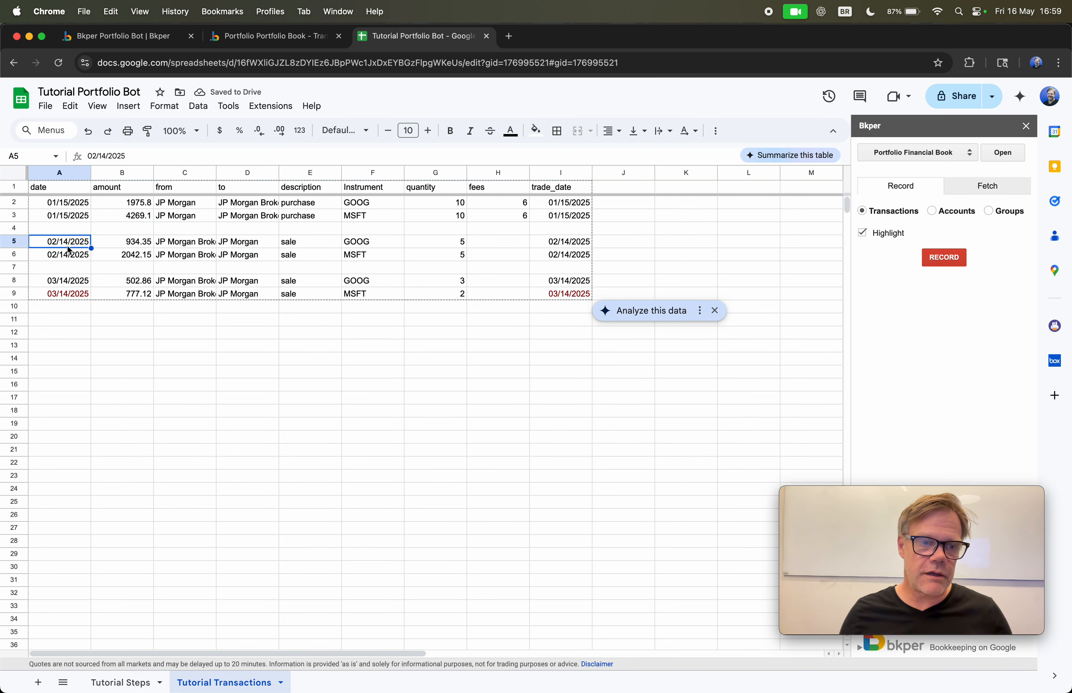
pyautogui.moveTo(66, 246); pyautogui.dragTo(564, 259)
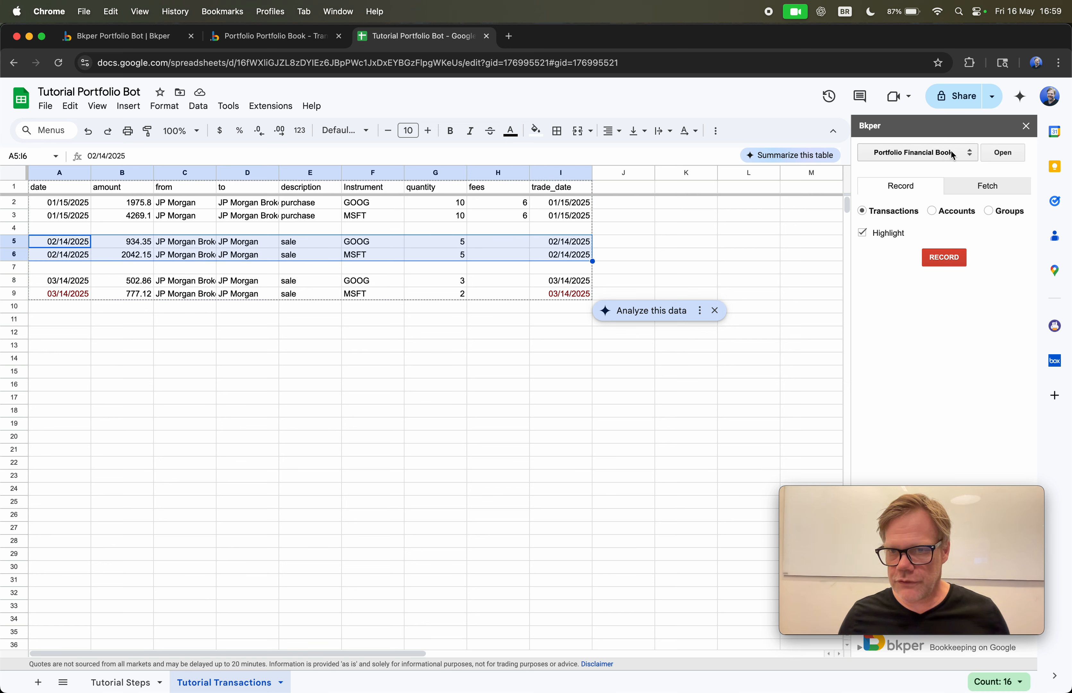
pyautogui.click(917, 153)
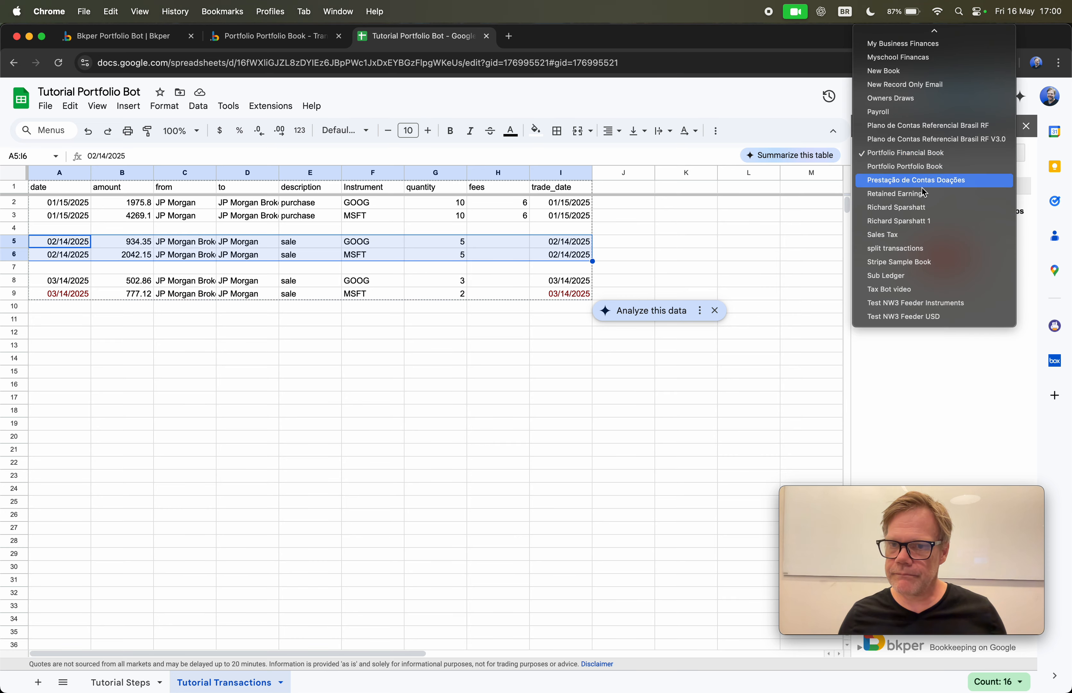
pyautogui.click(944, 386)
pyautogui.moveTo(938, 495)
pyautogui.moveTo(938, 496); pyautogui.dragTo(749, 474)
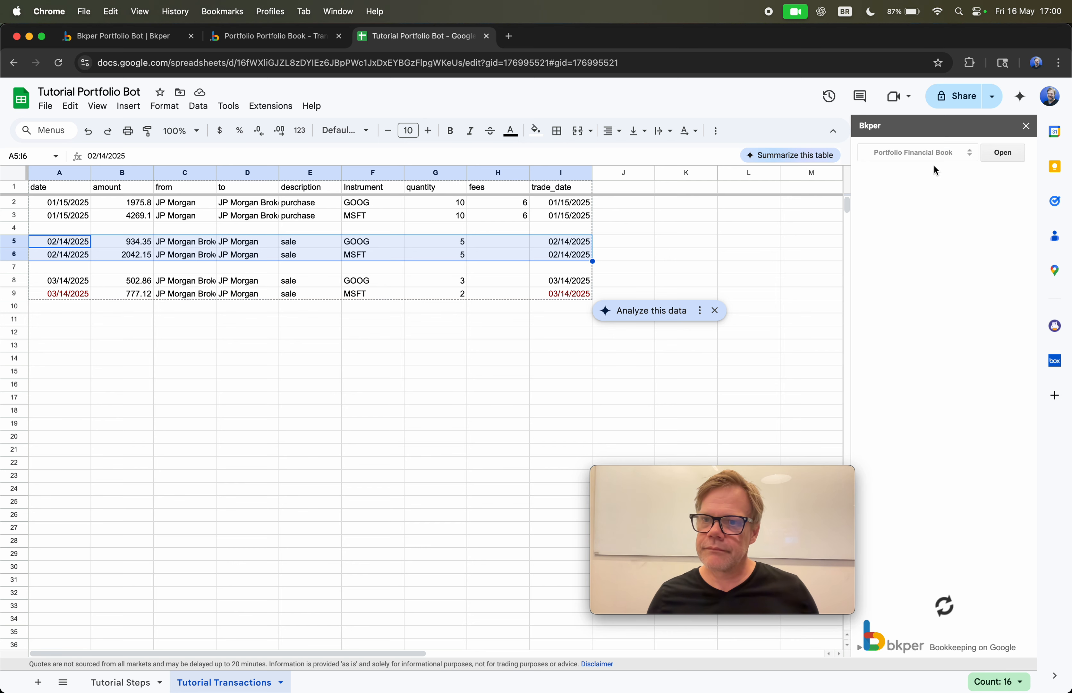
pyautogui.click(927, 158)
pyautogui.scroll(-5, 934, 369)
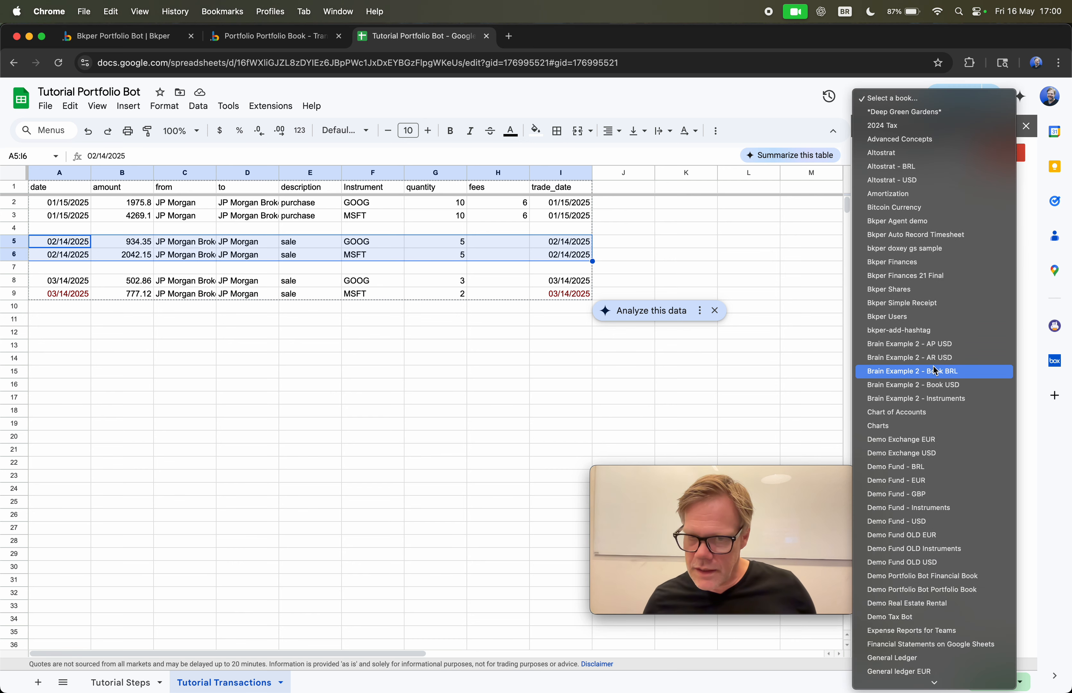
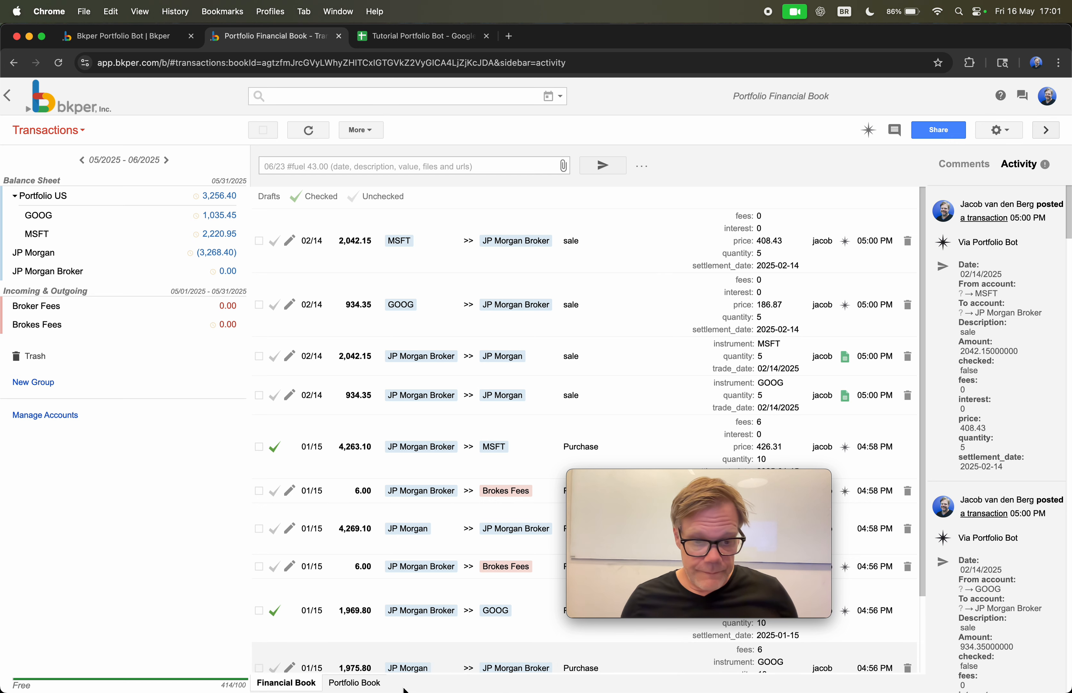
# Compare the GOOG and MSFT partial sales across the Financial Book, the Portfolio Book and the Tutorial Steps sheet.
pyautogui.click(354, 682)
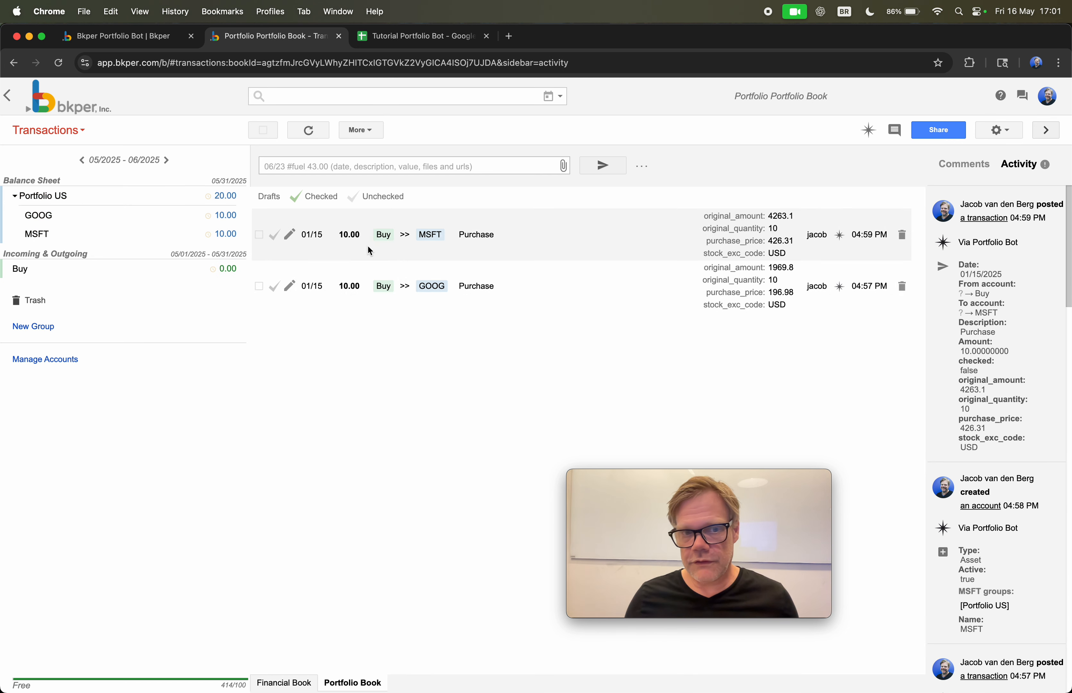
pyautogui.click(284, 683)
pyautogui.click(355, 682)
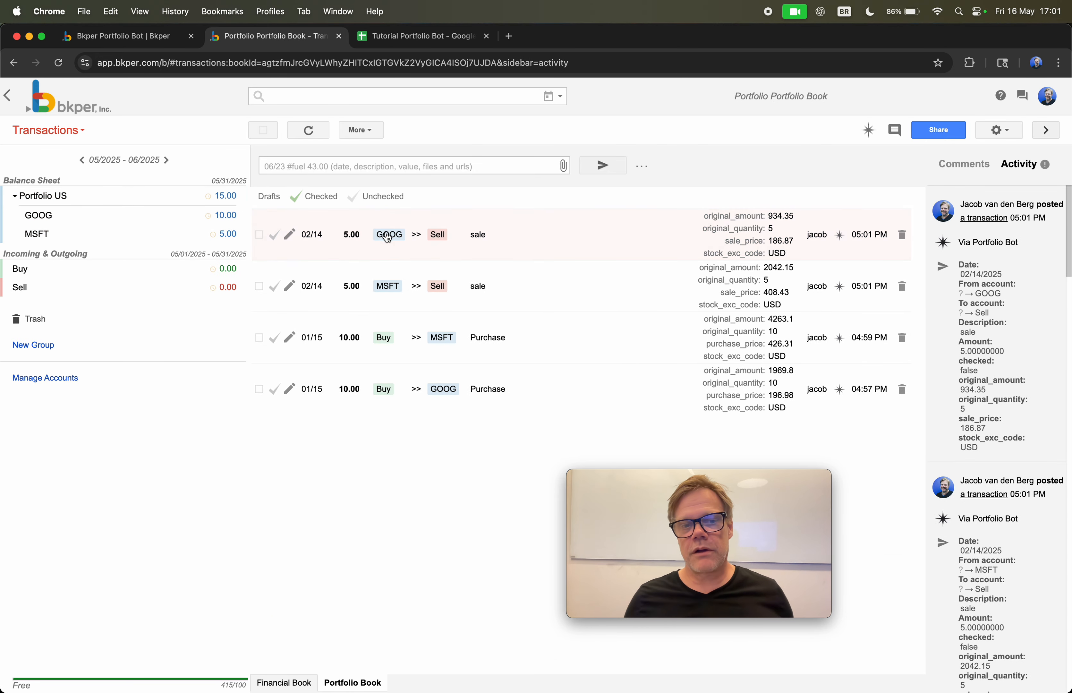
pyautogui.click(284, 682)
pyautogui.click(423, 36)
pyautogui.moveTo(140, 288); pyautogui.dragTo(190, 300)
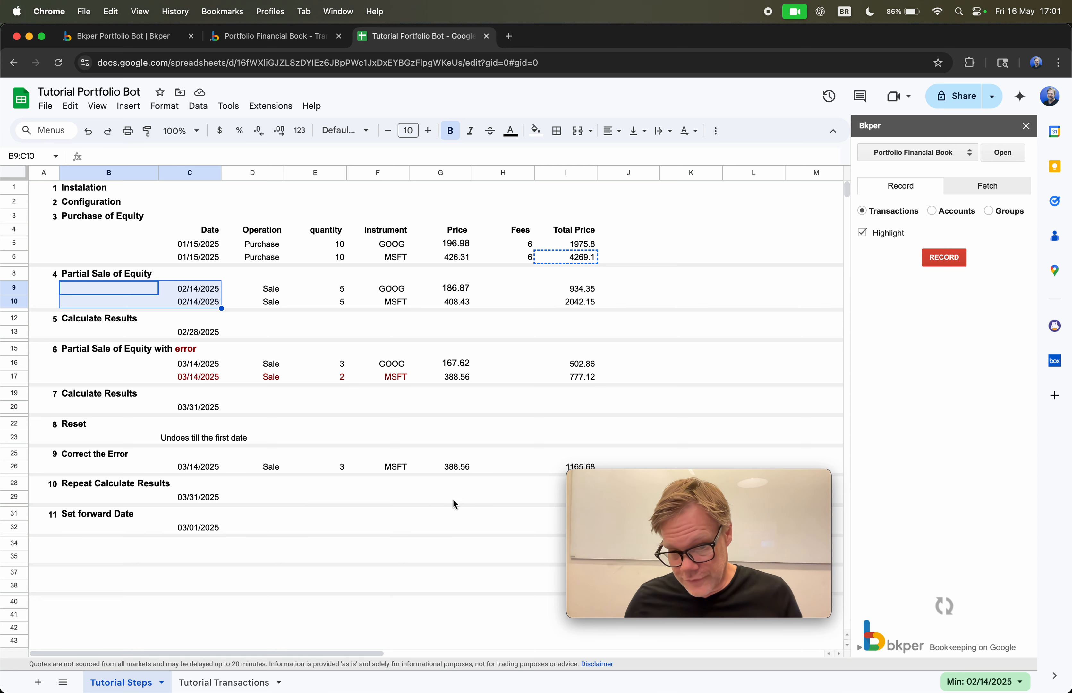
pyautogui.click(269, 36)
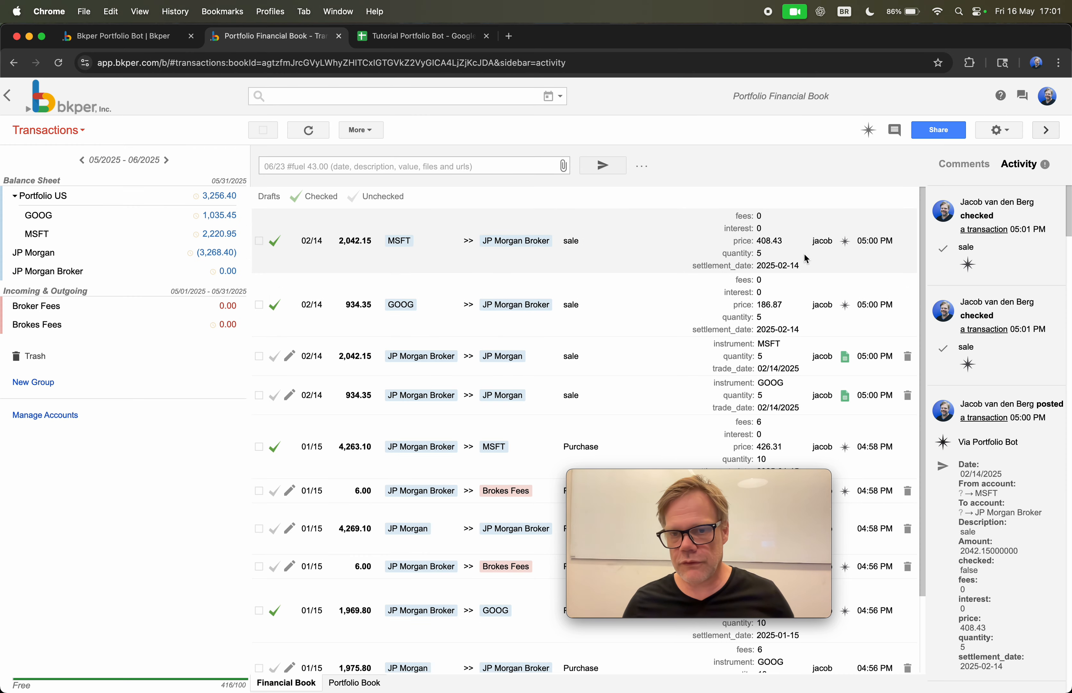
pyautogui.moveTo(724, 482)
pyautogui.moveTo(725, 481); pyautogui.dragTo(848, 480)
# Open the Portfolio Bot's realized results window for the Portfolio Book and review the uncalculated GOOG and MSFT accounts.
pyautogui.click(354, 683)
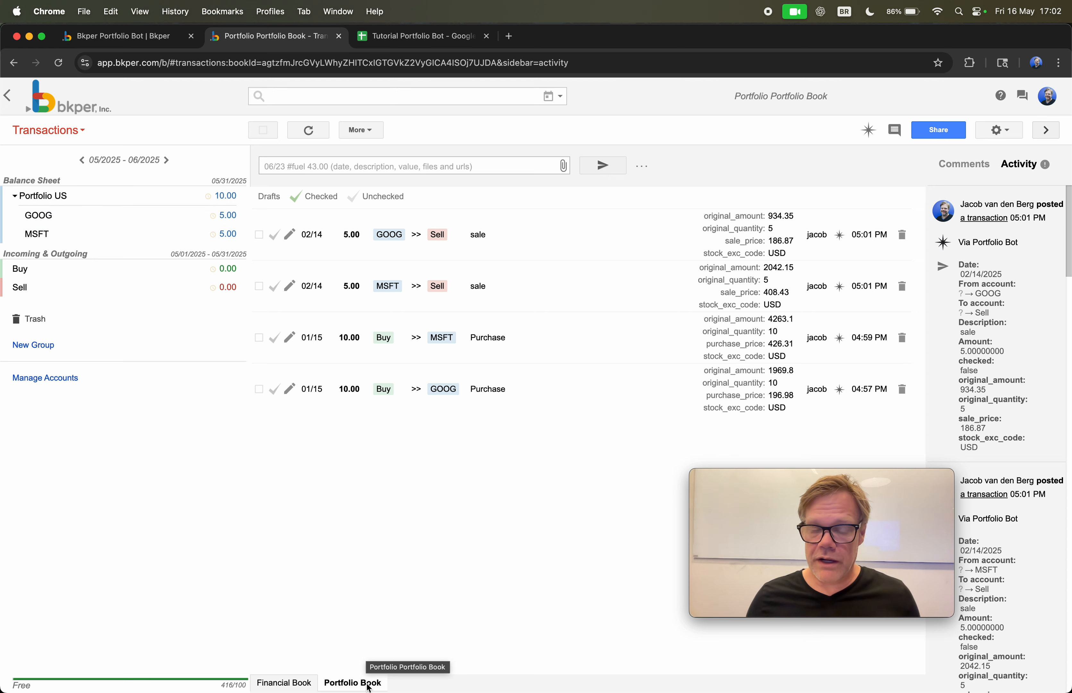
pyautogui.click(376, 132)
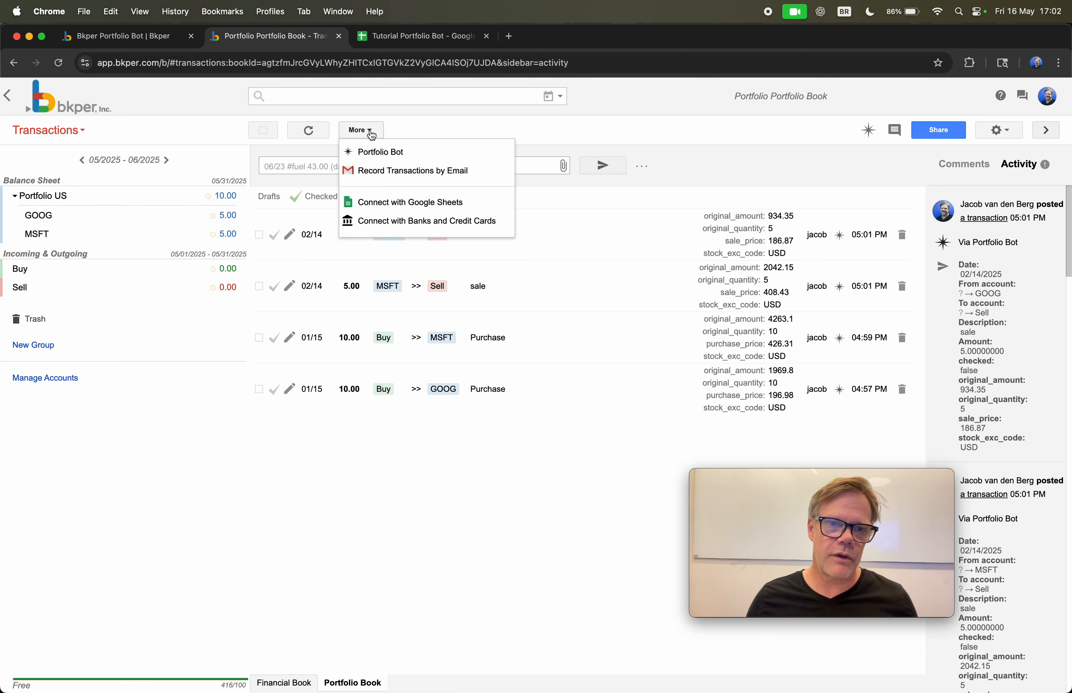
pyautogui.click(374, 154)
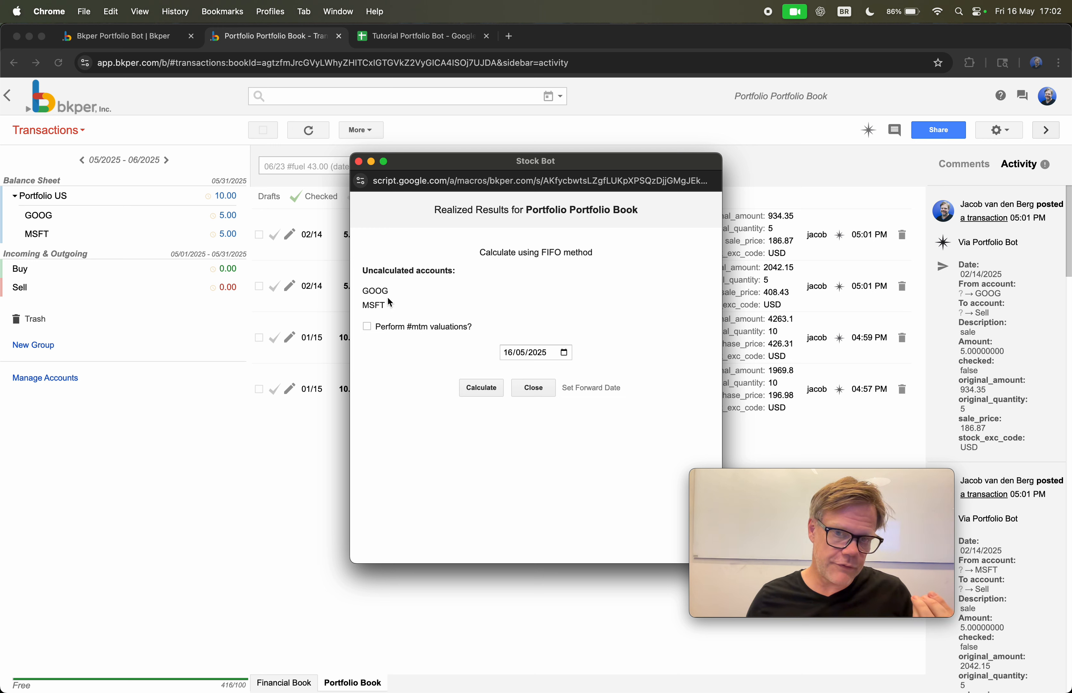
pyautogui.click(378, 289)
pyautogui.click(377, 305)
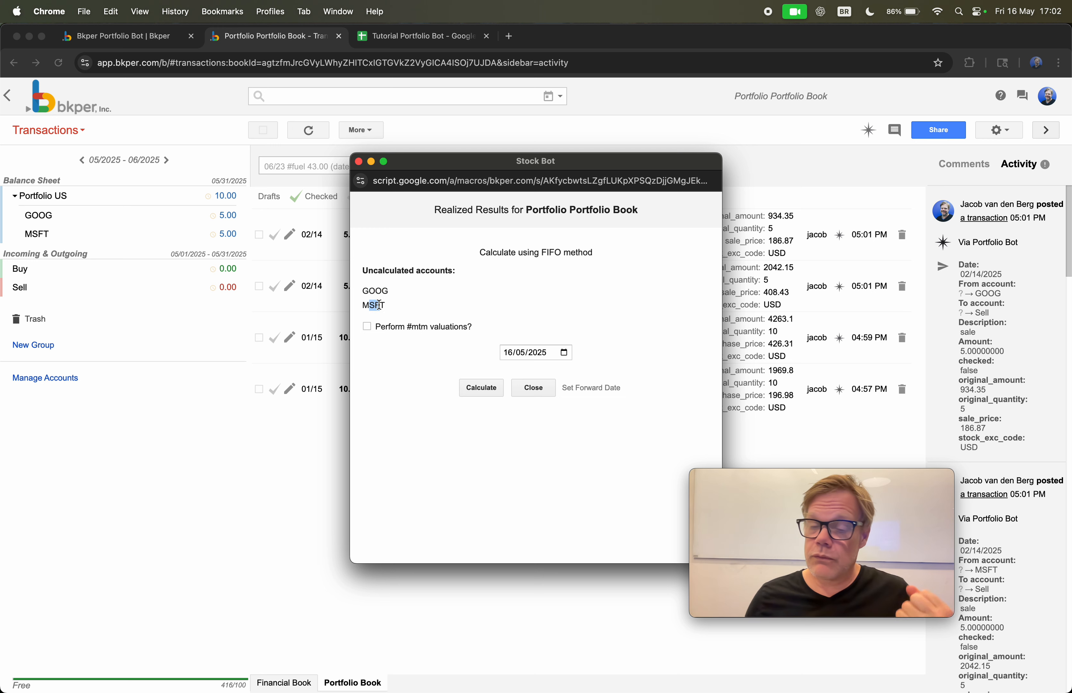
# Set the calculation date to 28/02/2025, following the Tutorial Steps sheet, and calculate the realized results for GOOG and MSFT.
pyautogui.click(423, 36)
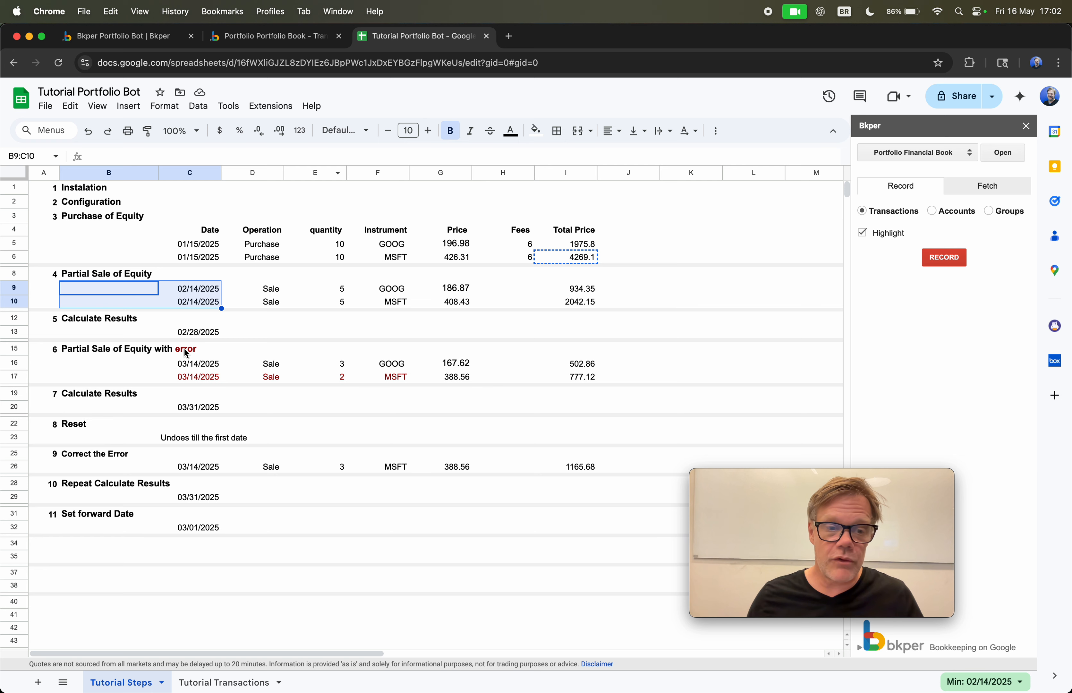
pyautogui.click(197, 333)
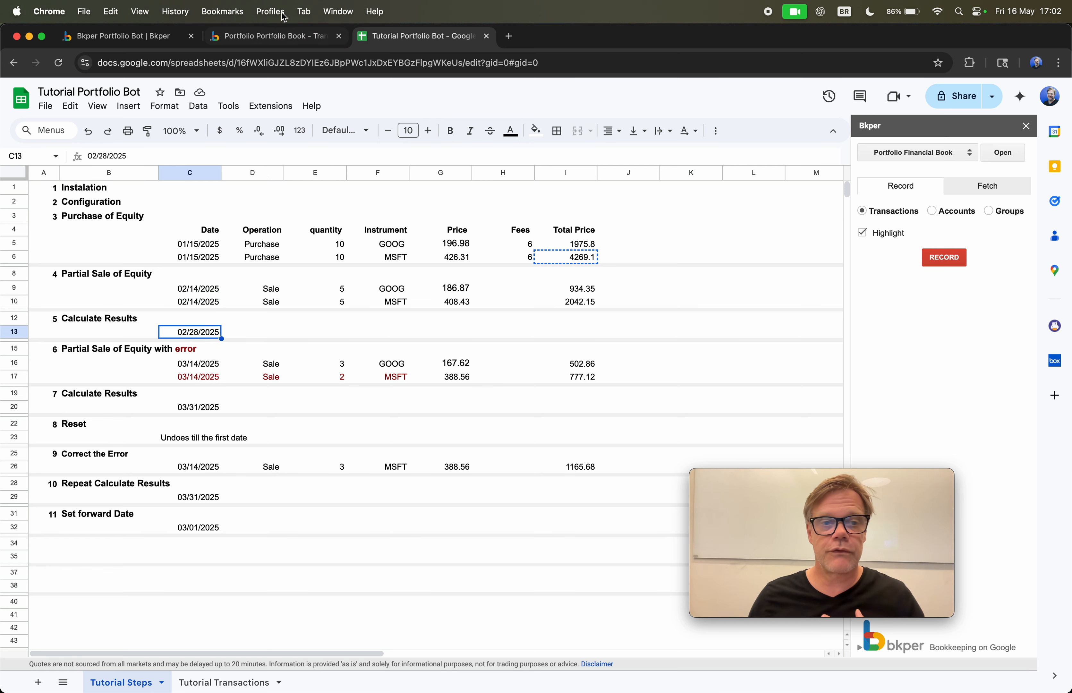
pyautogui.click(275, 38)
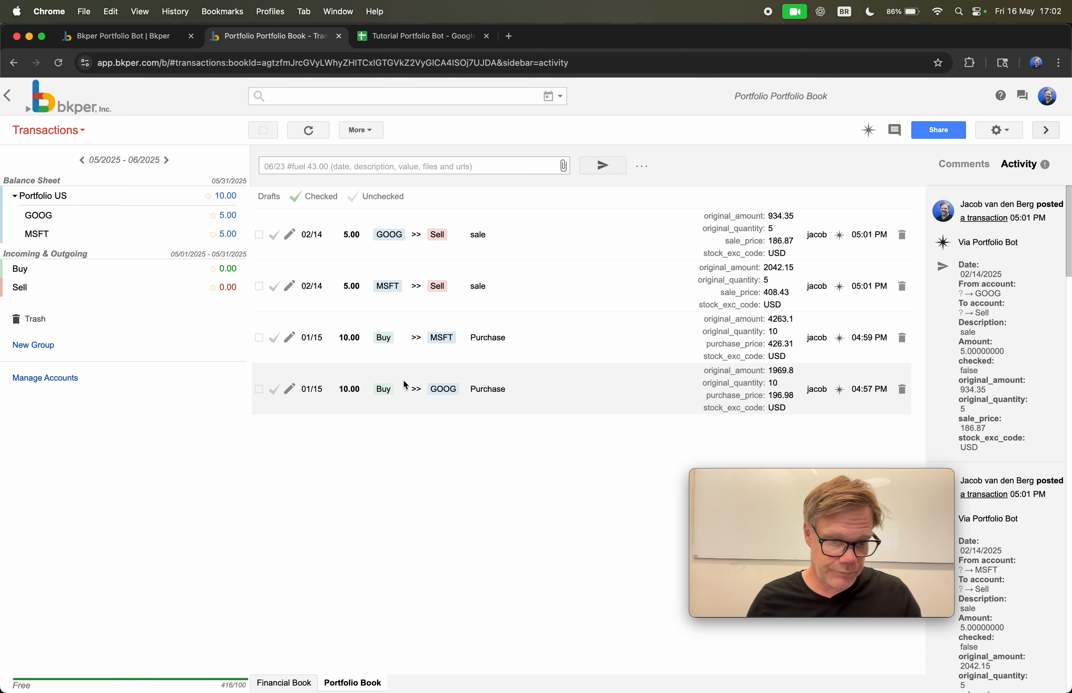
pyautogui.press('super+grave')
pyautogui.click(566, 359)
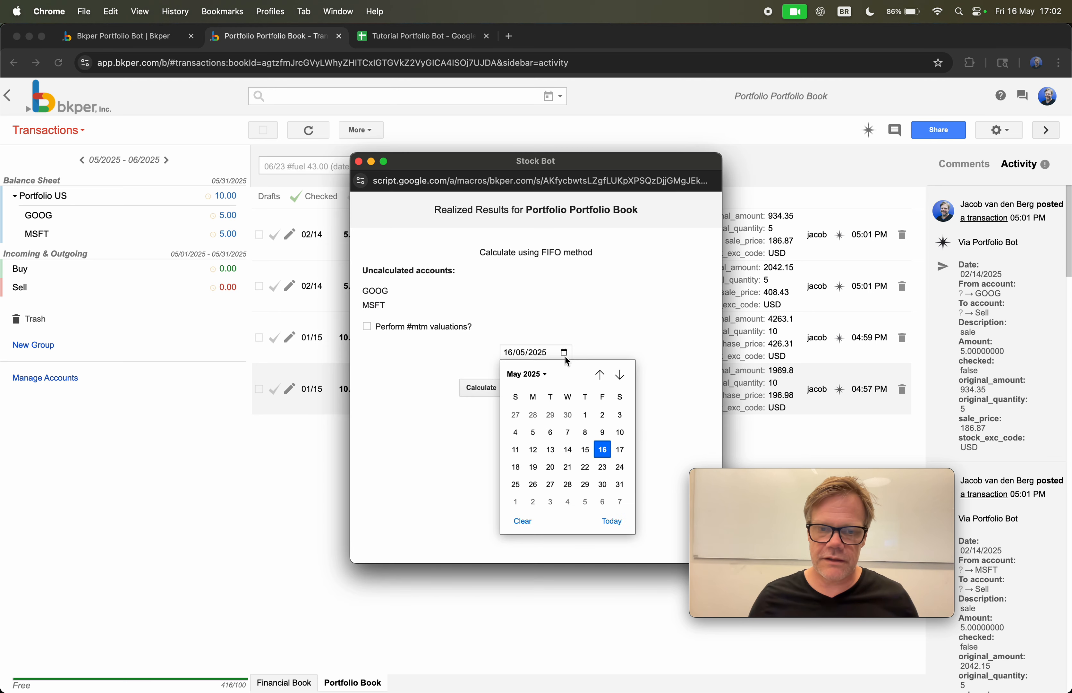
pyautogui.click(605, 377)
pyautogui.click(600, 374)
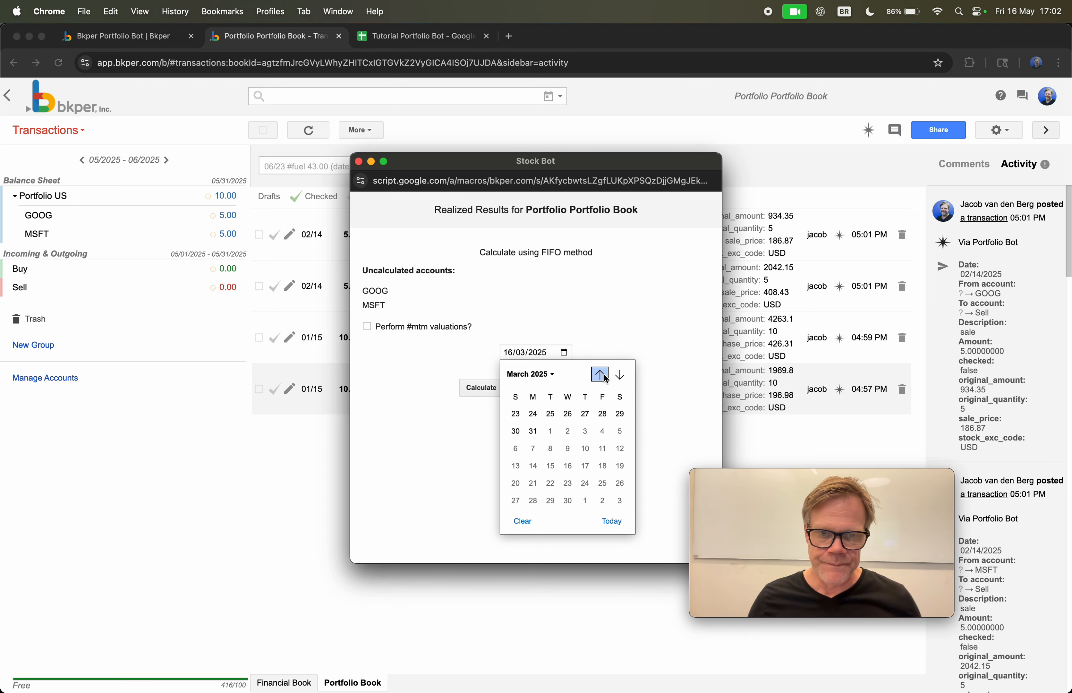
pyautogui.click(600, 374)
pyautogui.click(601, 484)
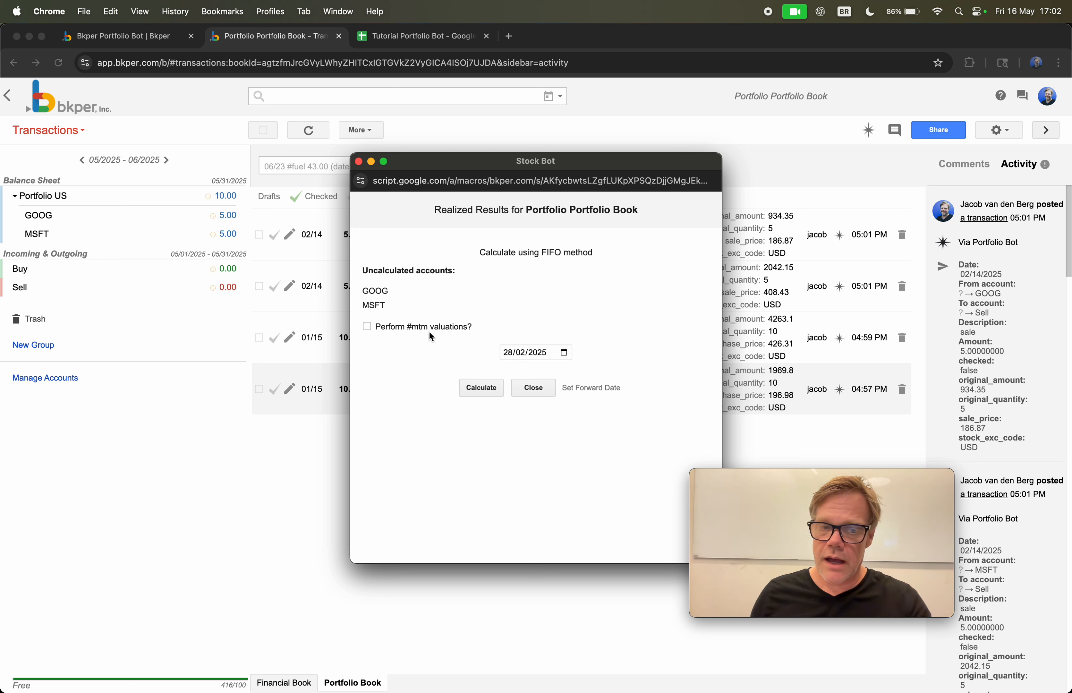
pyautogui.click(480, 388)
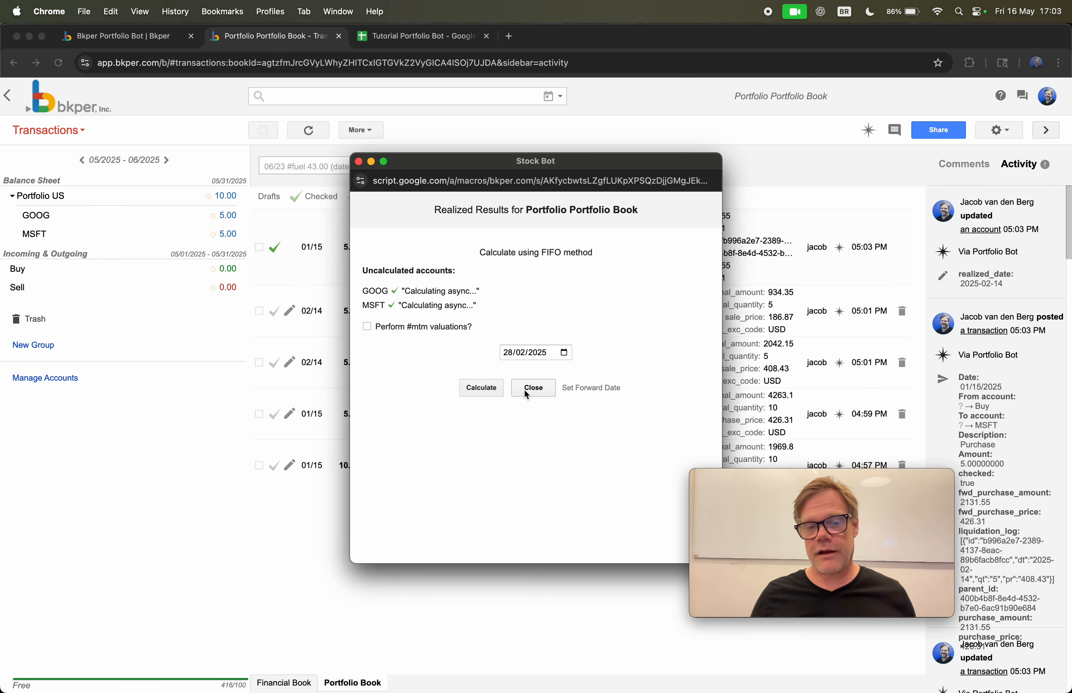
pyautogui.click(524, 390)
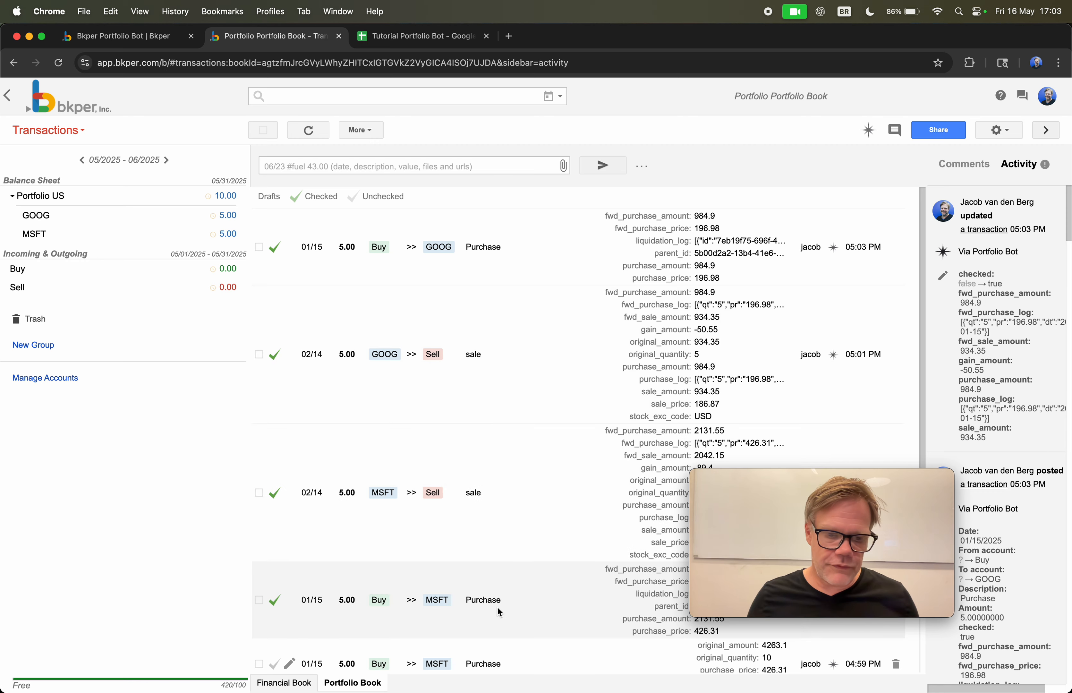
# Set the Financial Book's balance period to Year, starting on January.
pyautogui.click(275, 685)
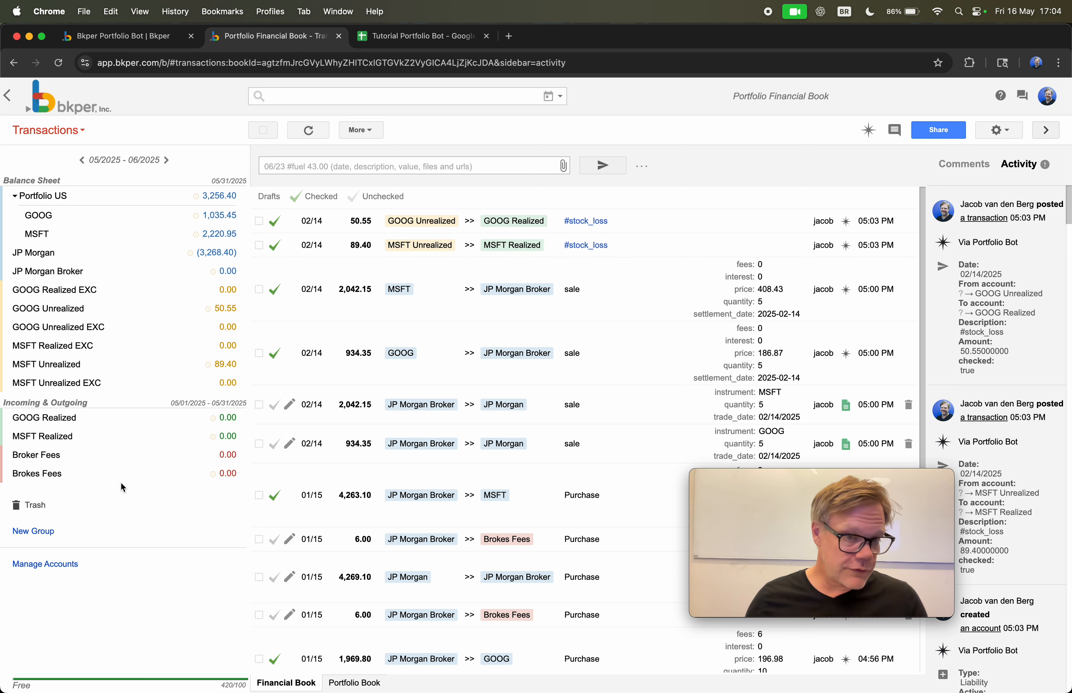
pyautogui.click(89, 168)
pyautogui.click(131, 211)
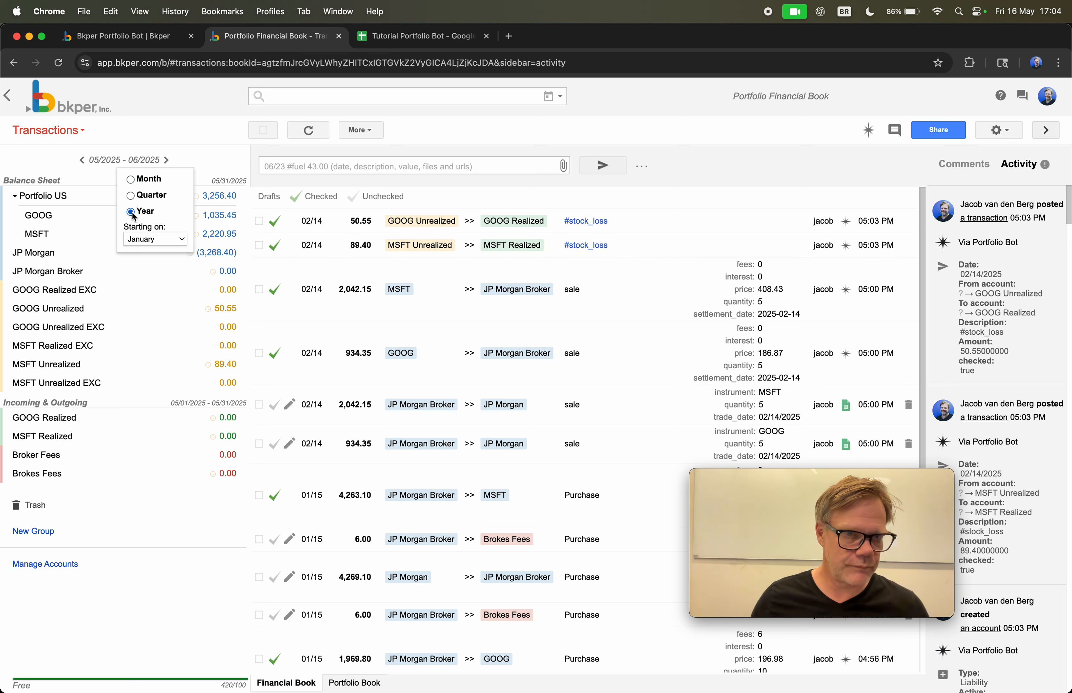
pyautogui.click(205, 168)
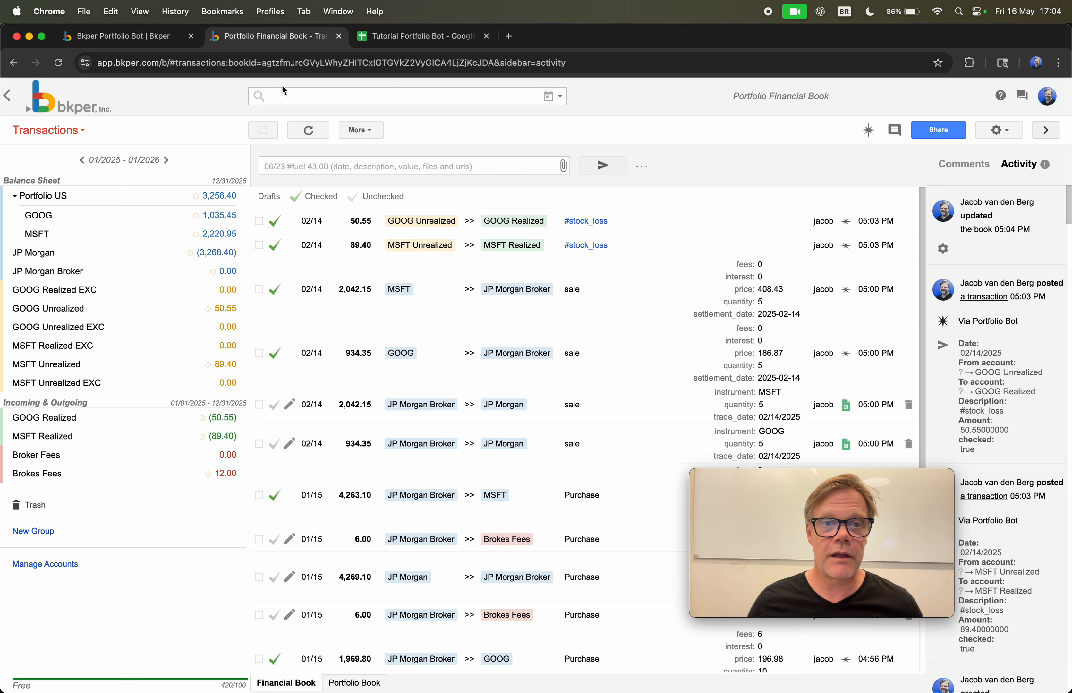
# Record the 03/14/2025 GOOG and MSFT partial sales from the Tutorial Transactions sheet into the Portfolio Financial Book, including the intentional MSFT quantity error.
pyautogui.click(384, 42)
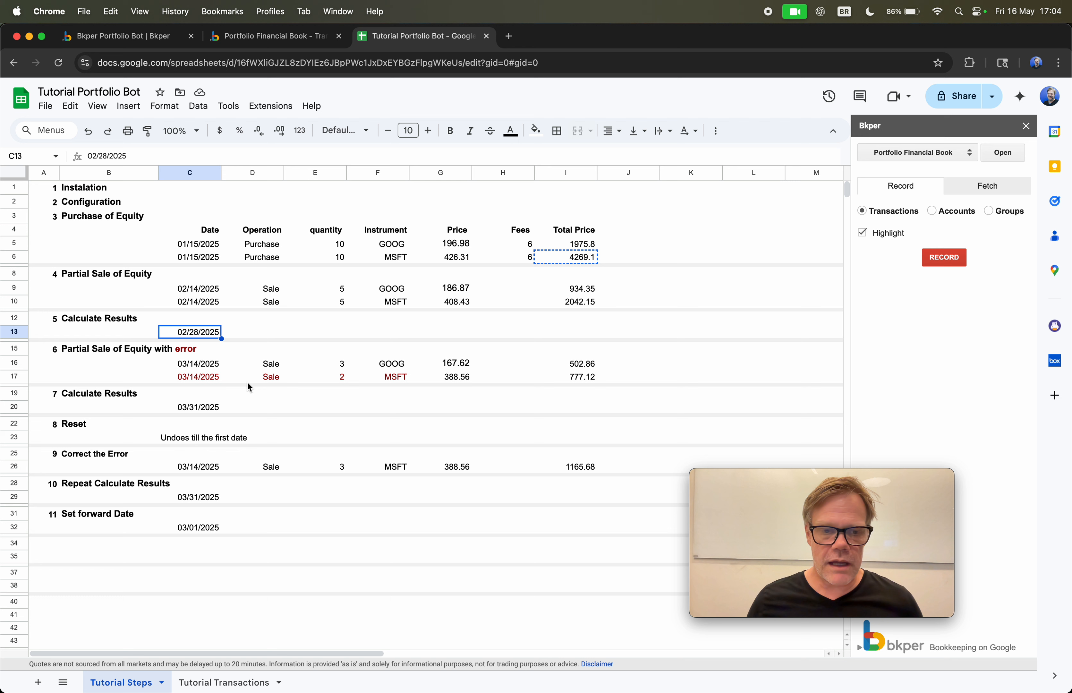
pyautogui.click(344, 381)
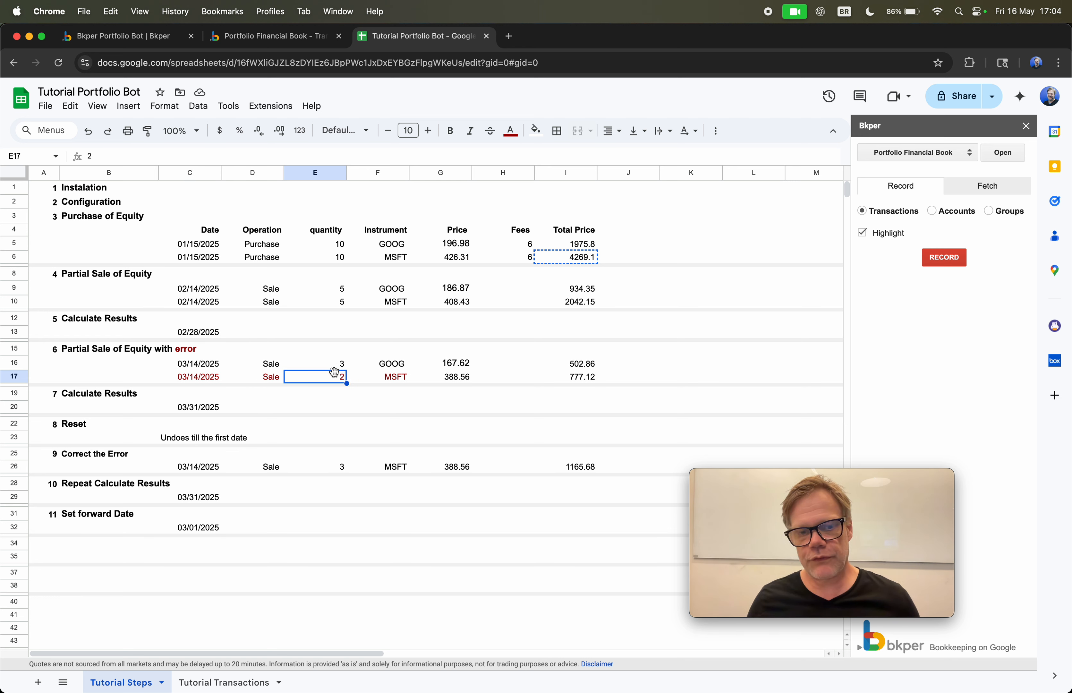
pyautogui.click(230, 682)
pyautogui.moveTo(61, 280); pyautogui.dragTo(565, 292)
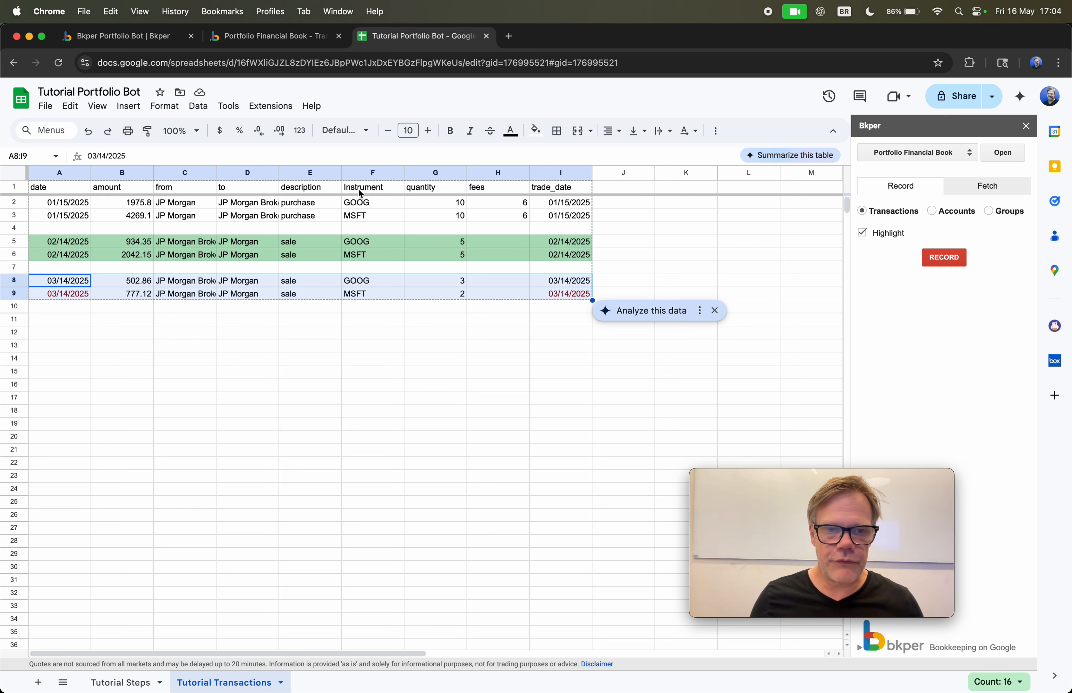
pyautogui.click(55, 190)
pyautogui.click(124, 191)
pyautogui.click(182, 193)
pyautogui.click(245, 191)
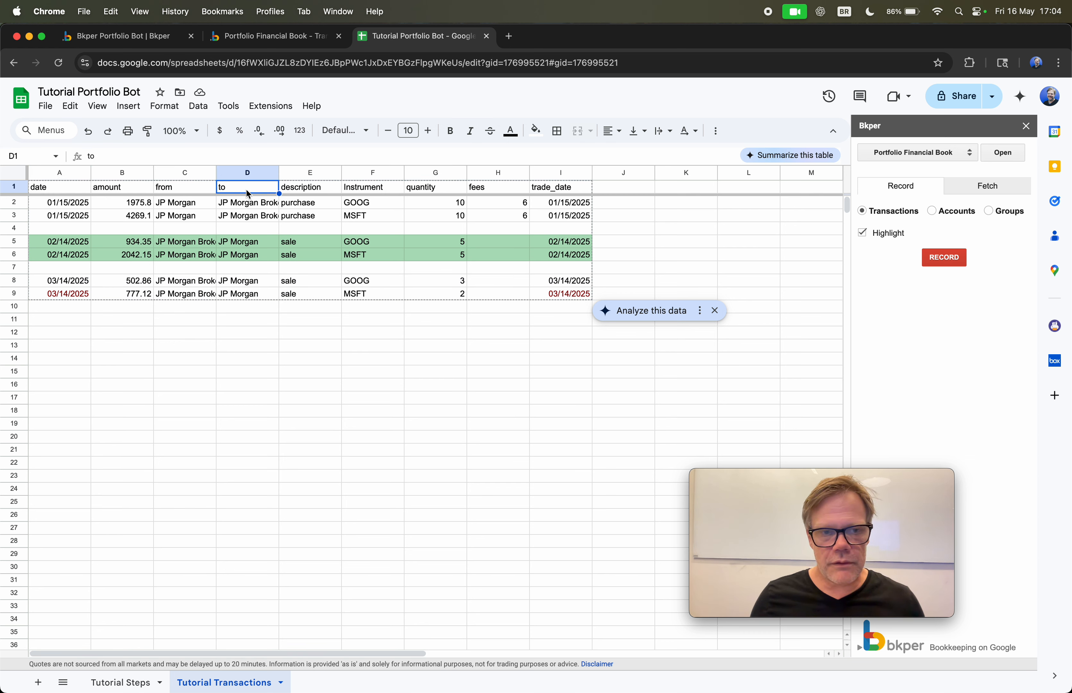
pyautogui.click(304, 191)
pyautogui.click(437, 294)
pyautogui.moveTo(76, 283); pyautogui.dragTo(549, 300)
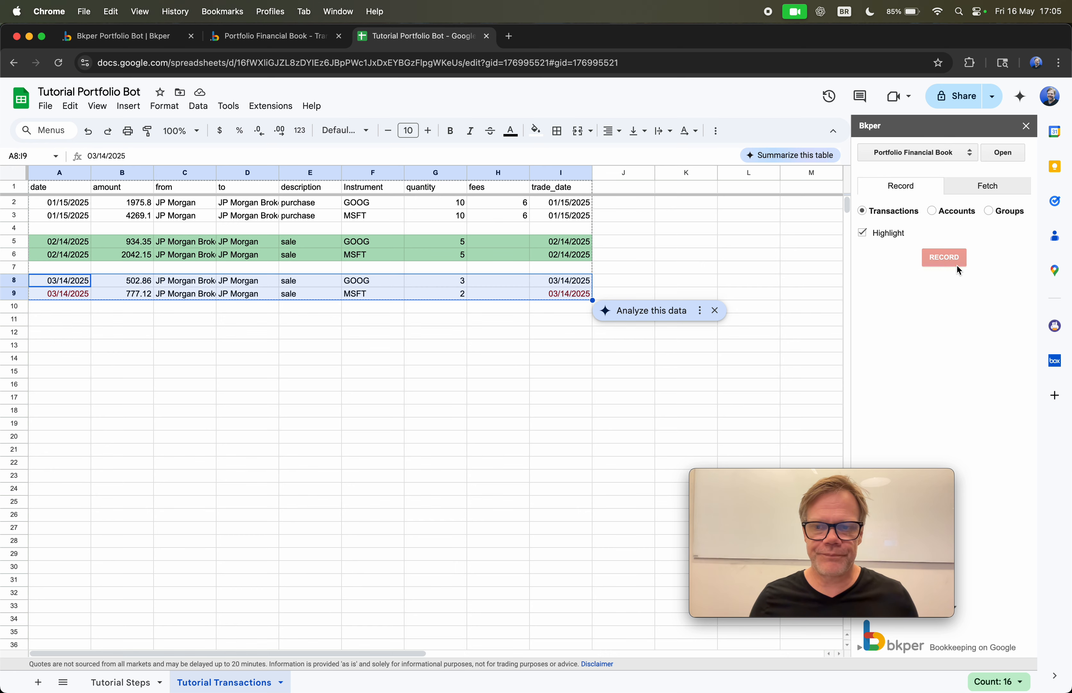
# Check the 03/14 GOOG and MSFT sale transactions to JP Morgan Broker in the Financial Book.
pyautogui.click(291, 43)
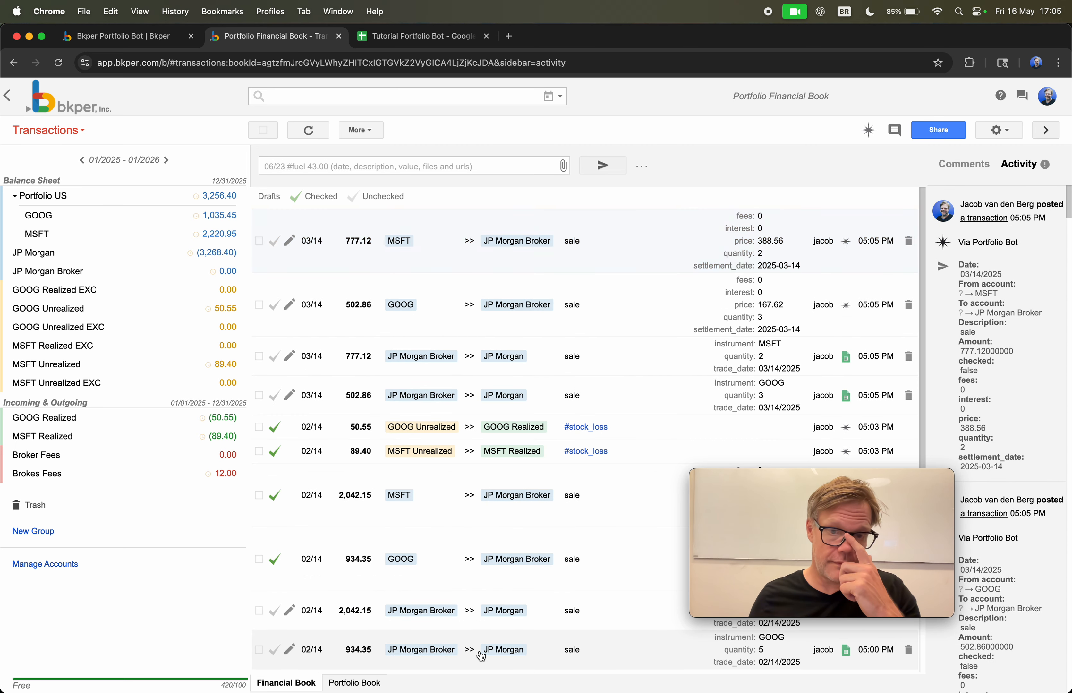
pyautogui.click(272, 309)
pyautogui.click(273, 242)
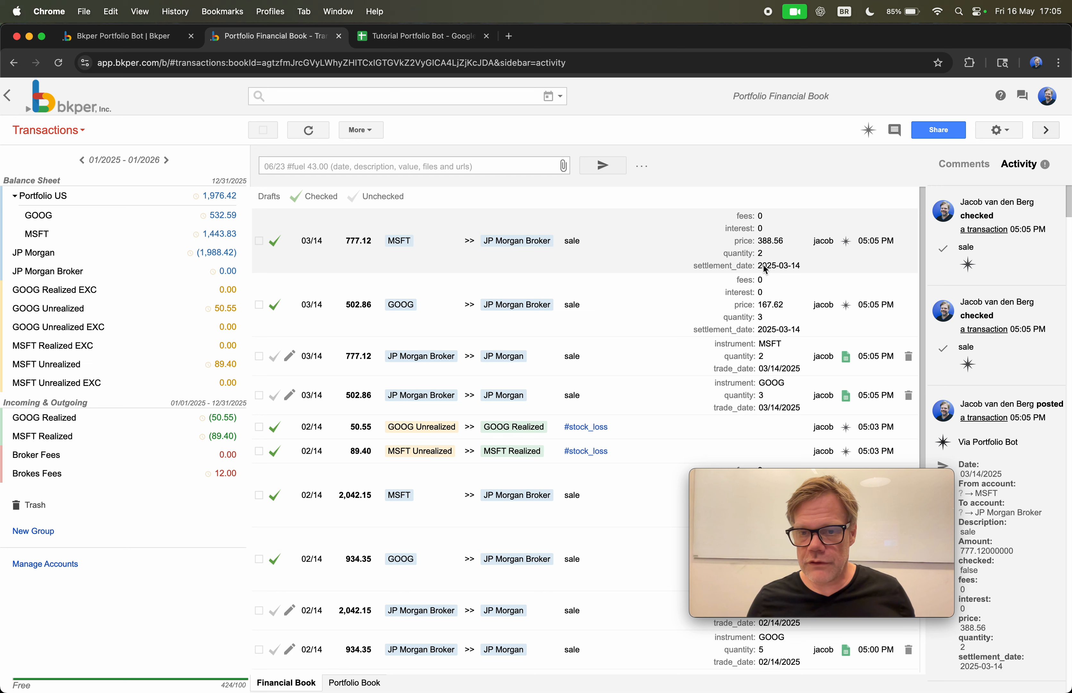
# Review the 03/14 sales in the Portfolio Book and the second Calculate Results step in the Tutorial Steps sheet.
pyautogui.click(354, 683)
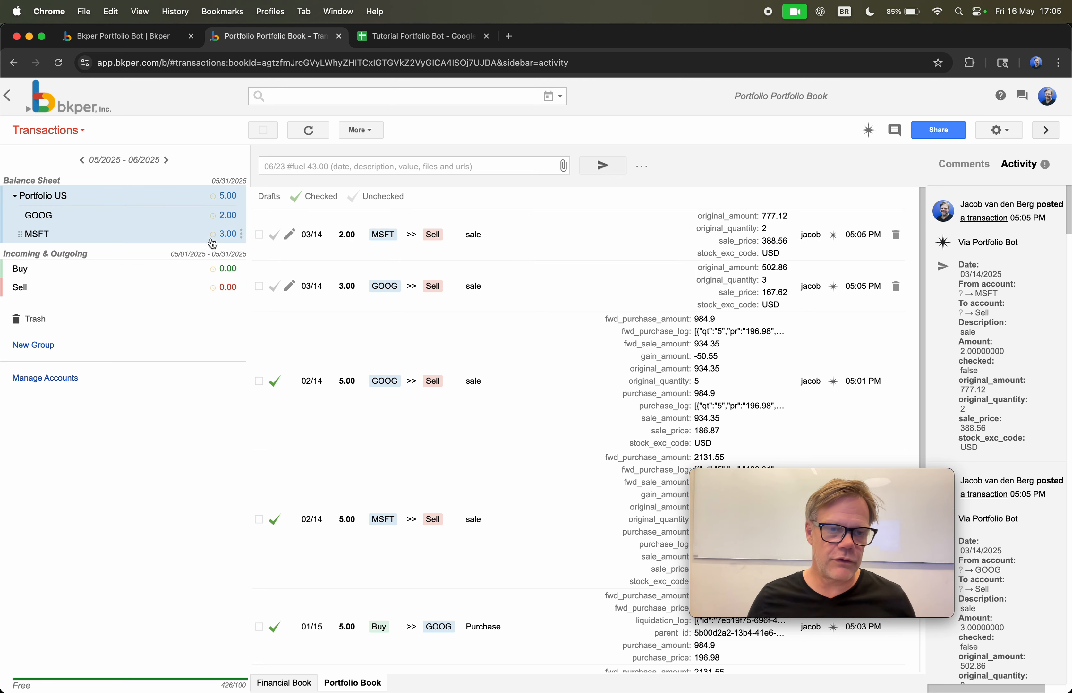
pyautogui.click(431, 34)
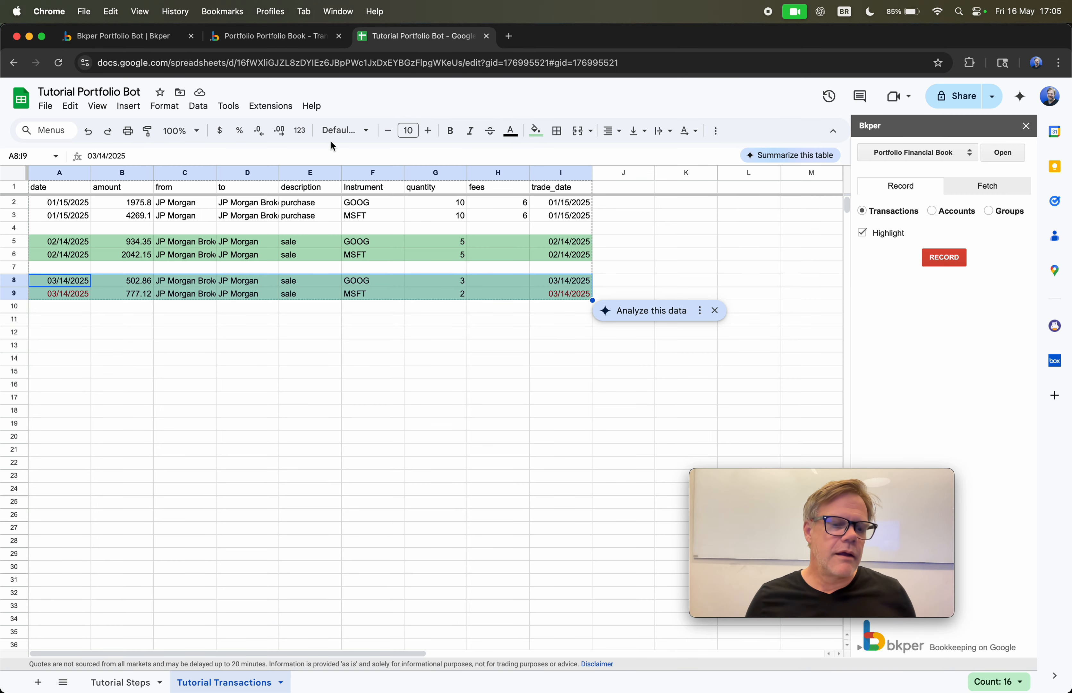
pyautogui.click(112, 682)
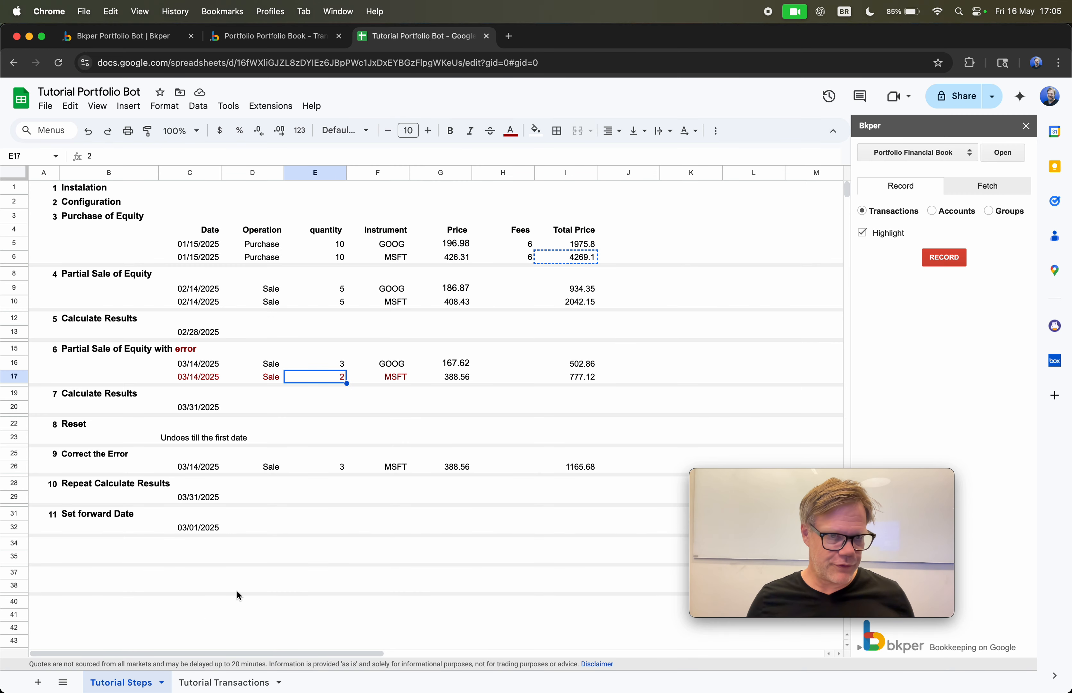
pyautogui.moveTo(115, 398); pyautogui.dragTo(194, 412)
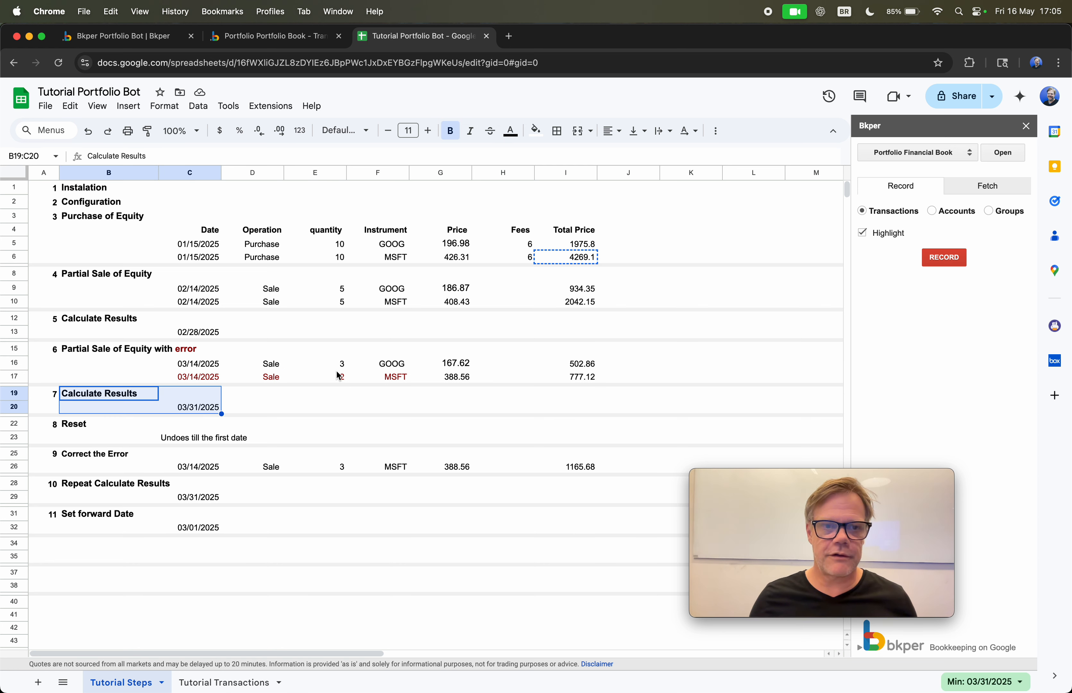
# Return to the Portfolio Book and open the Portfolio Bot's realized results window for its uncalculated accounts.
pyautogui.click(252, 37)
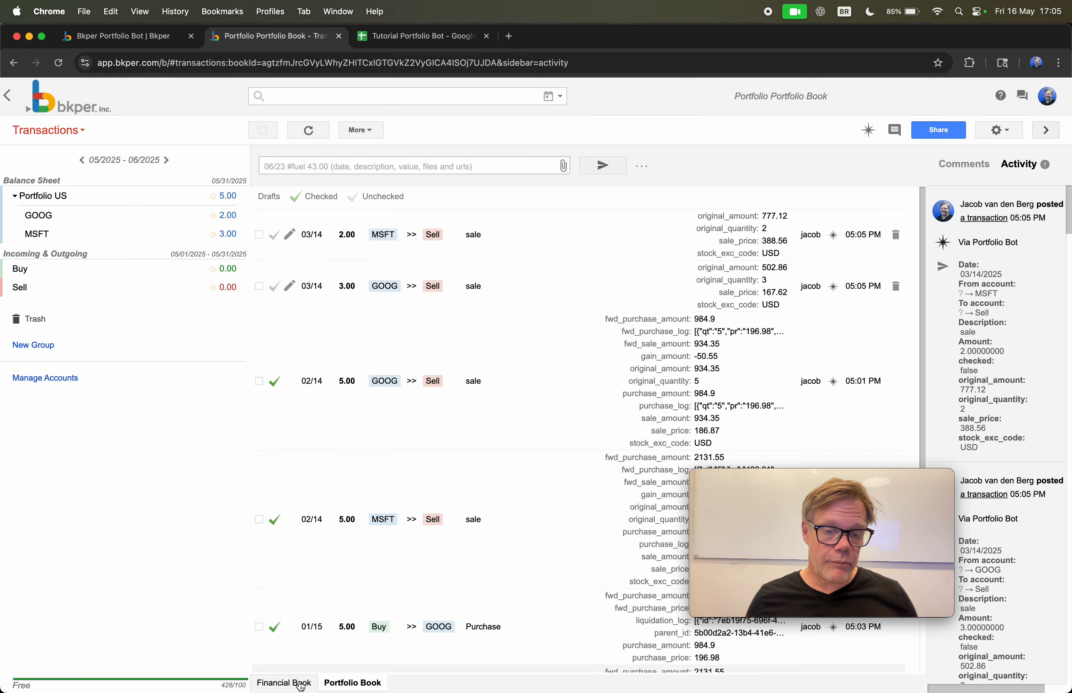
pyautogui.click(362, 130)
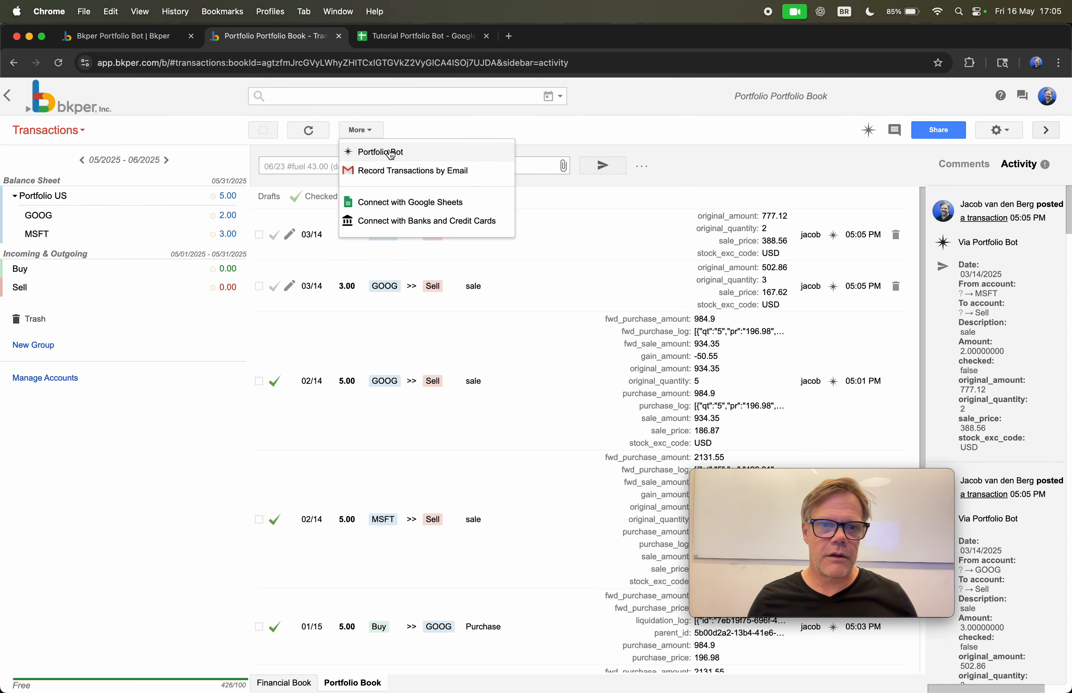
pyautogui.click(383, 151)
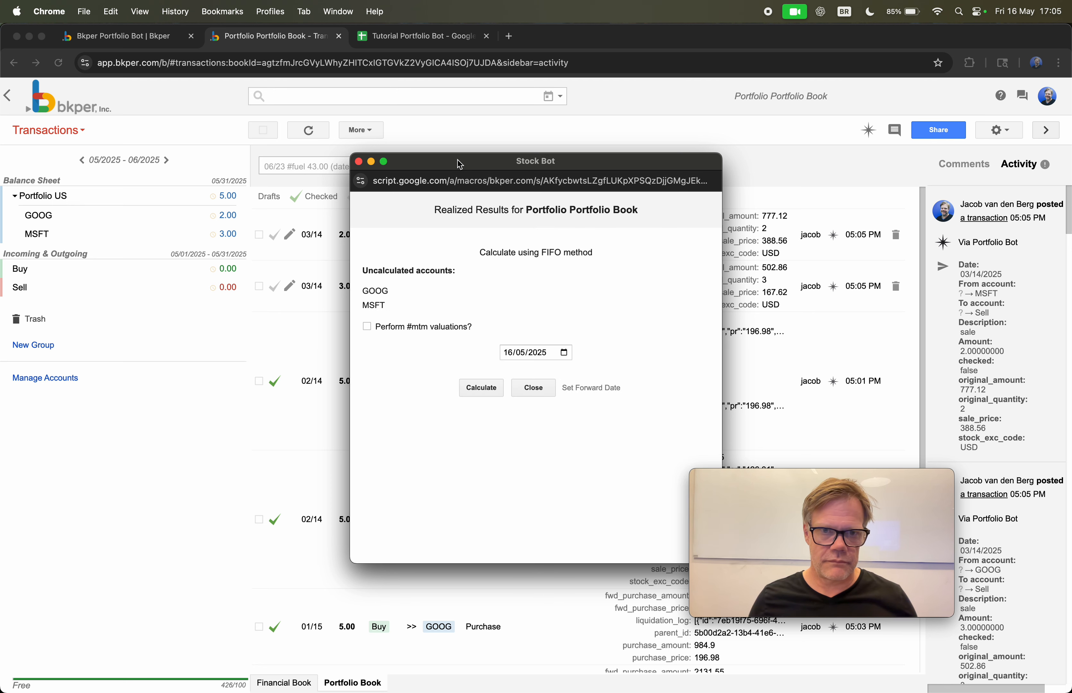
pyautogui.moveTo(459, 162); pyautogui.dragTo(423, 159)
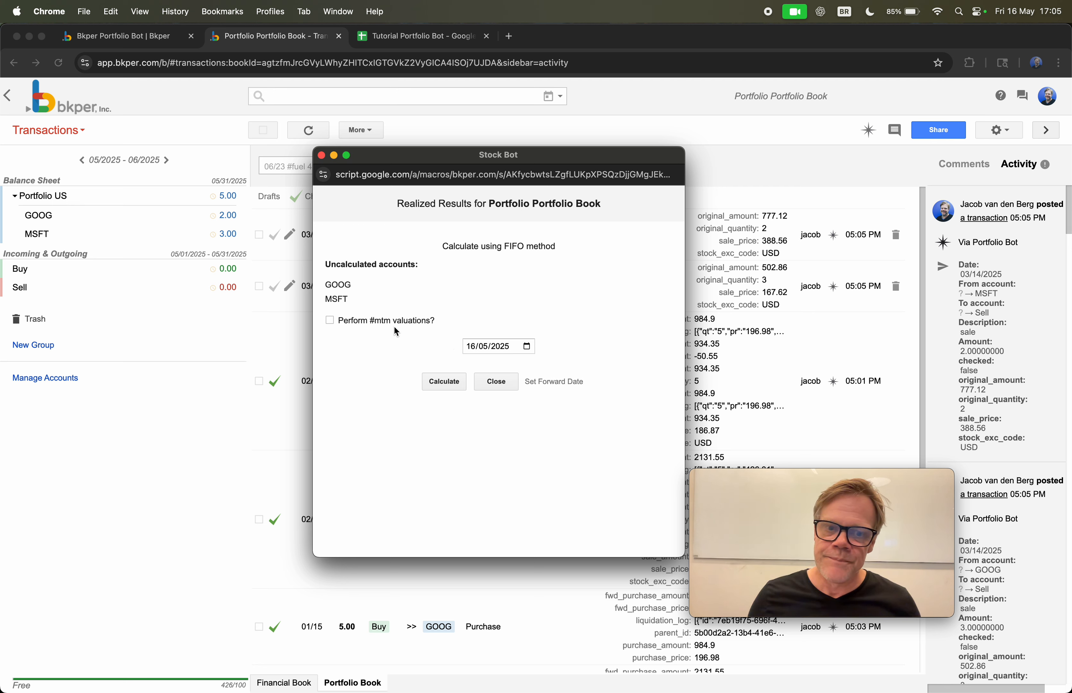
# Set the calculation date to 31/03/2025 and calculate the realized results for GOOG and MSFT.
pyautogui.click(527, 346)
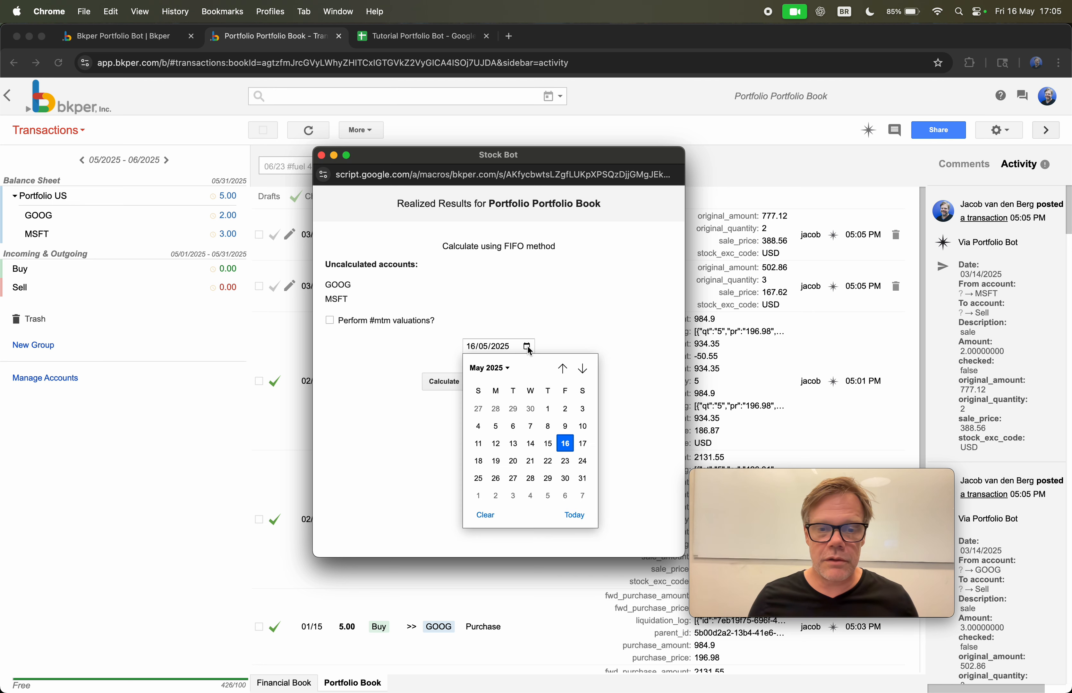
pyautogui.click(582, 368)
pyautogui.click(567, 369)
pyautogui.click(567, 368)
pyautogui.click(567, 368)
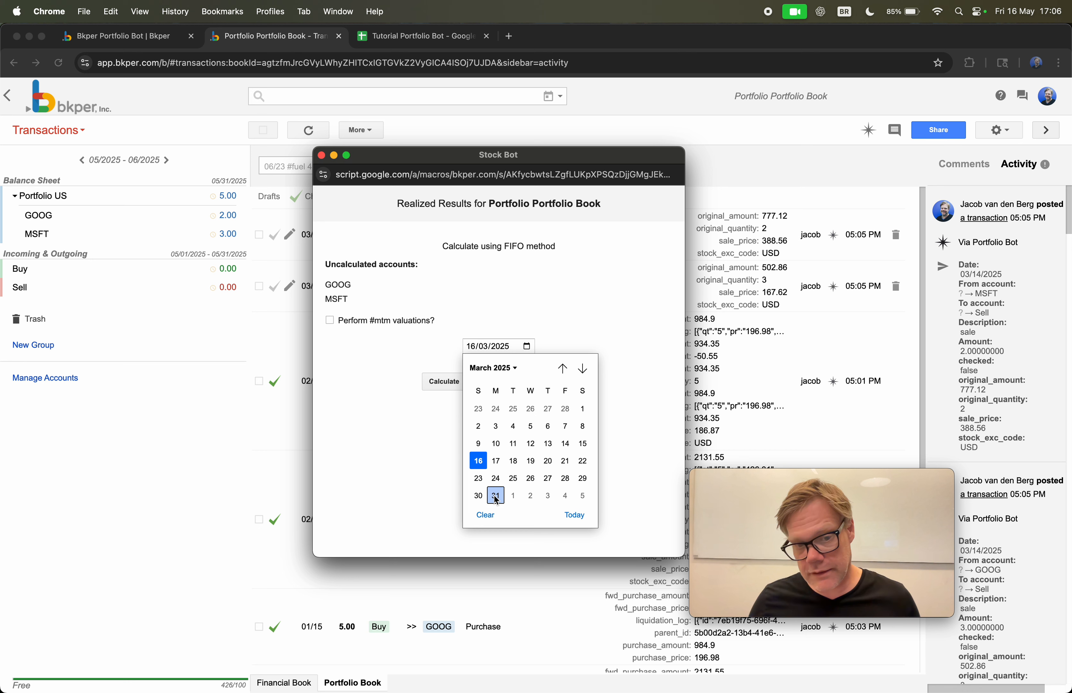
pyautogui.click(495, 496)
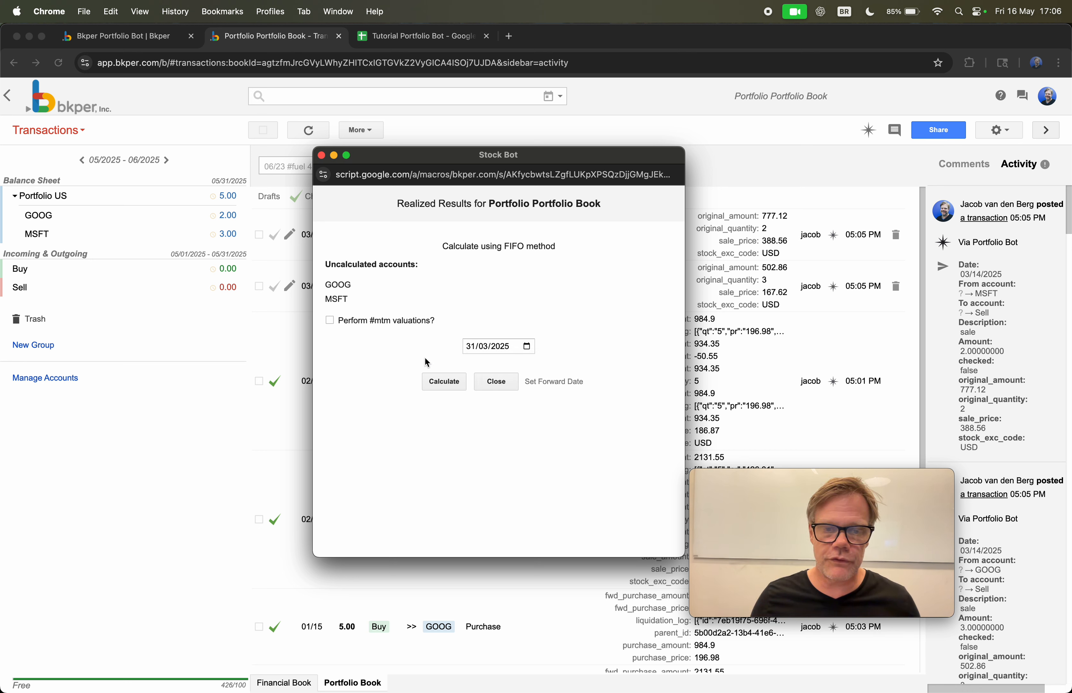
pyautogui.click(454, 382)
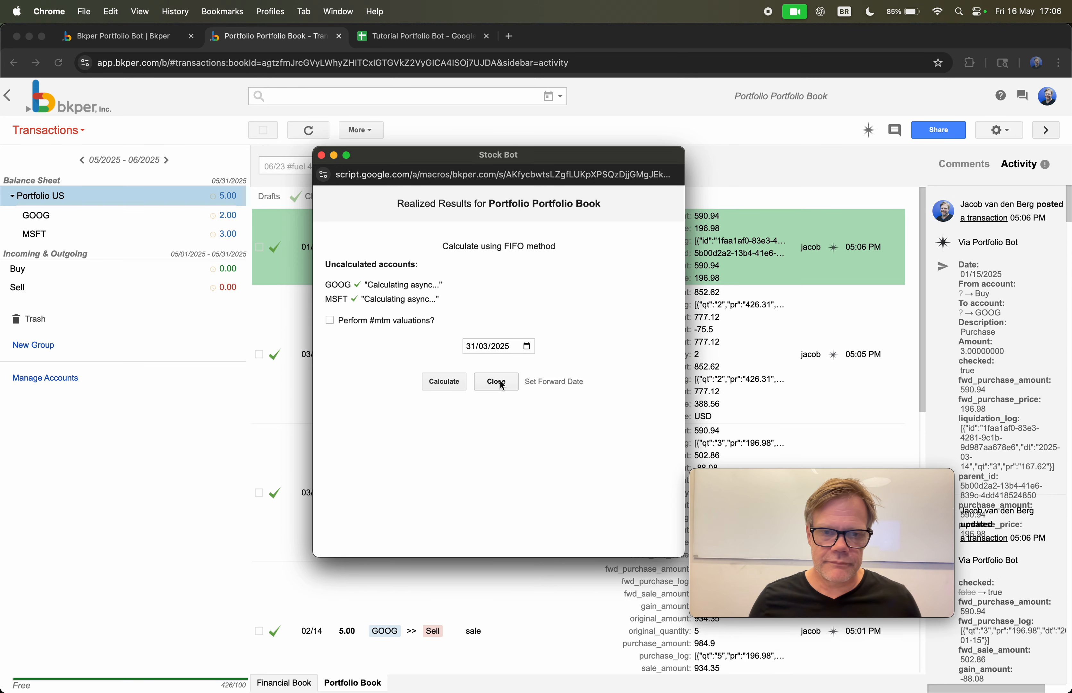
pyautogui.click(496, 381)
# Review the March realized results in the Financial Book and the Reset step in the Tutorial Steps sheet.
pyautogui.click(285, 682)
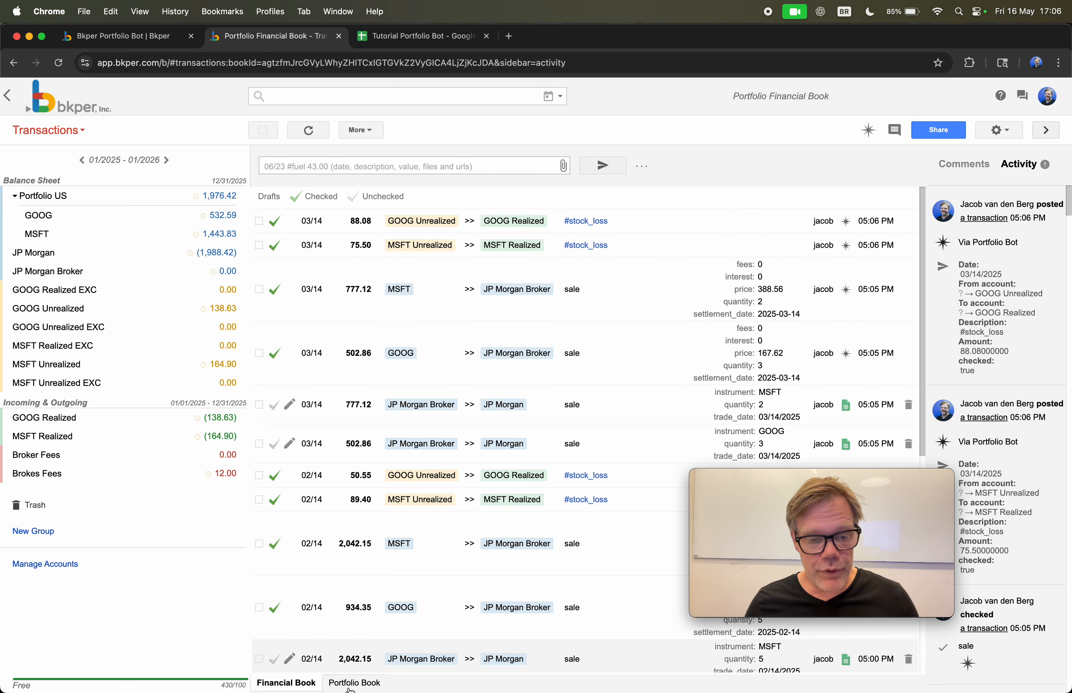
pyautogui.click(419, 36)
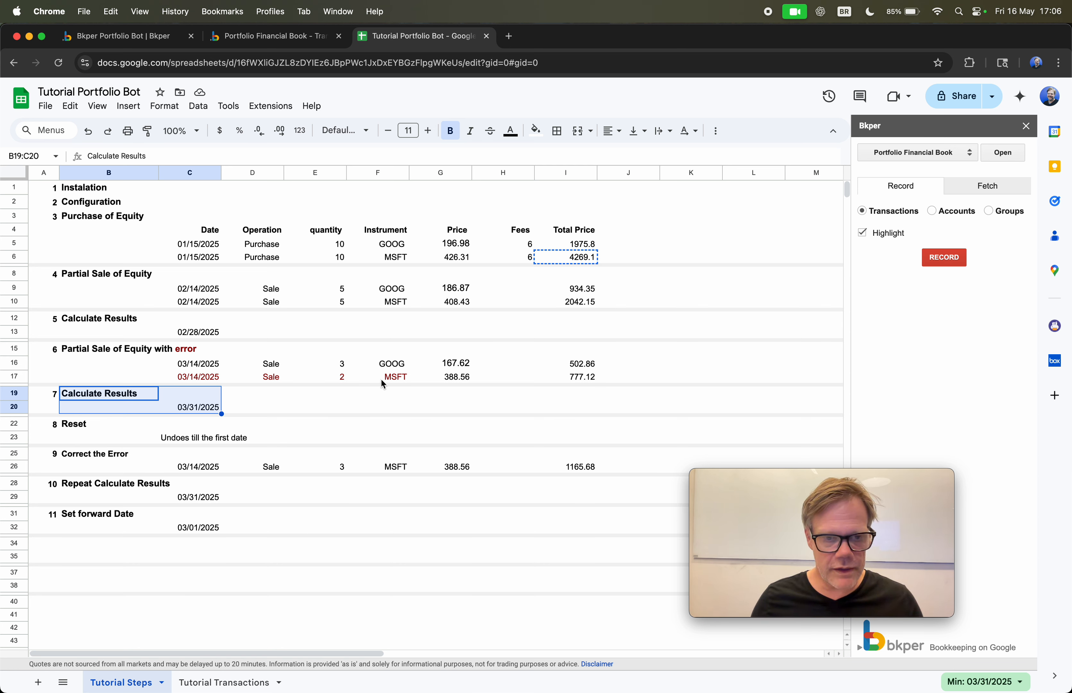
pyautogui.moveTo(82, 425); pyautogui.dragTo(252, 439)
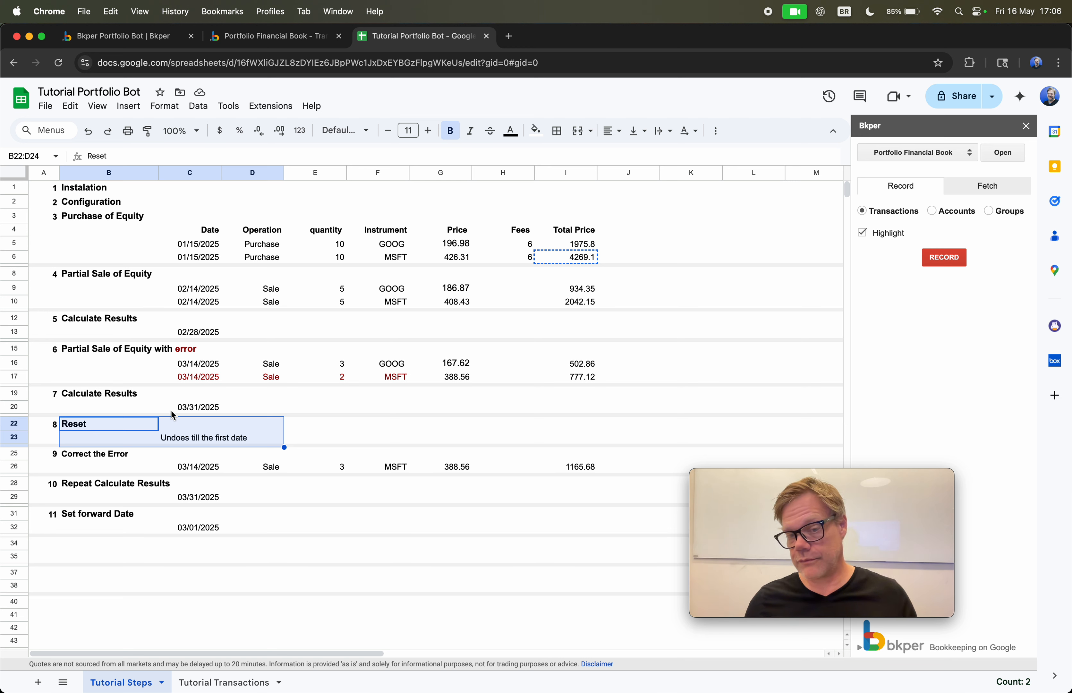
# Inspect the Portfolio Bot's options for the whole Portfolio Book with no account selected, and close its window.
pyautogui.click(270, 36)
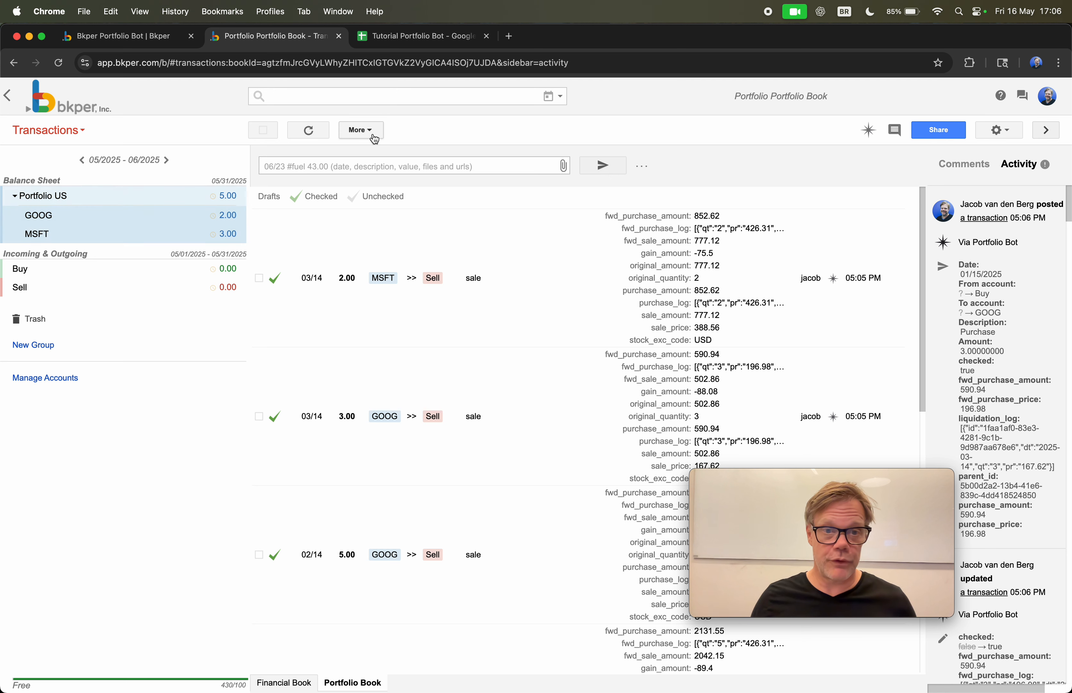
pyautogui.click(367, 130)
pyautogui.click(371, 149)
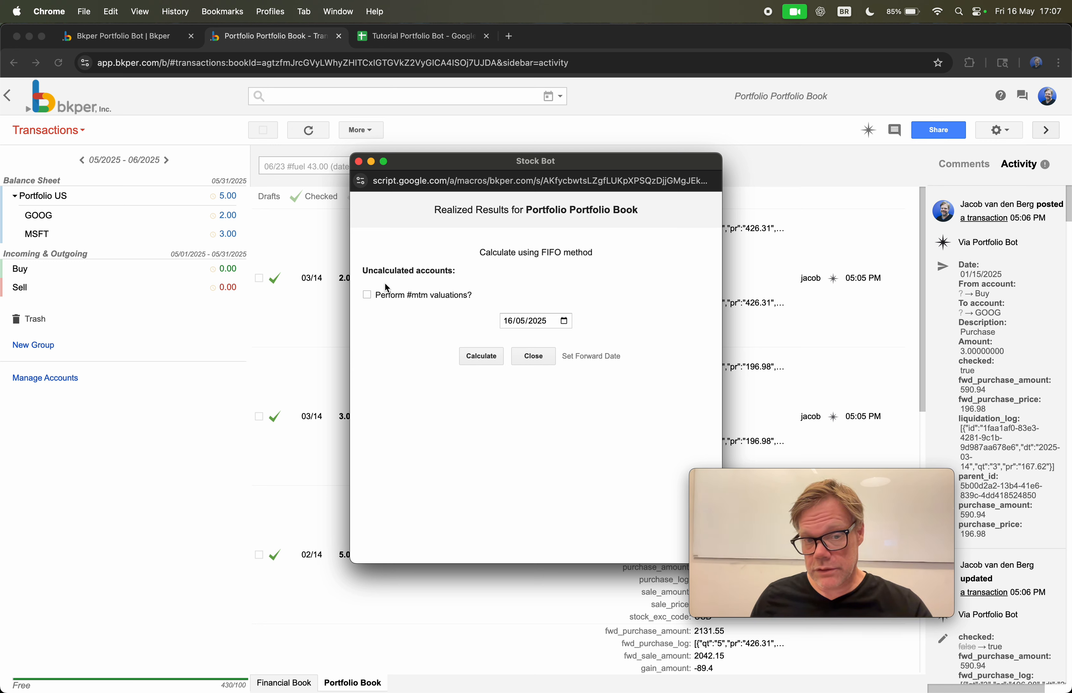
pyautogui.click(542, 357)
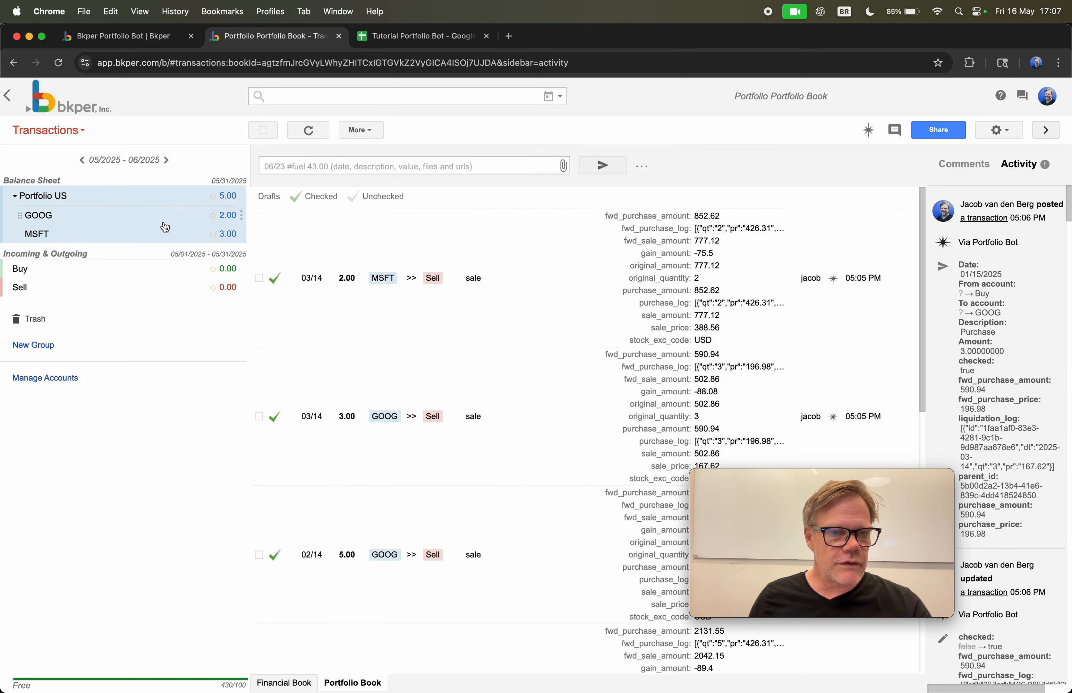
# Filter the Portfolio Book by the MSFT account and open the Portfolio Bot's realized results window for it.
pyautogui.click(48, 237)
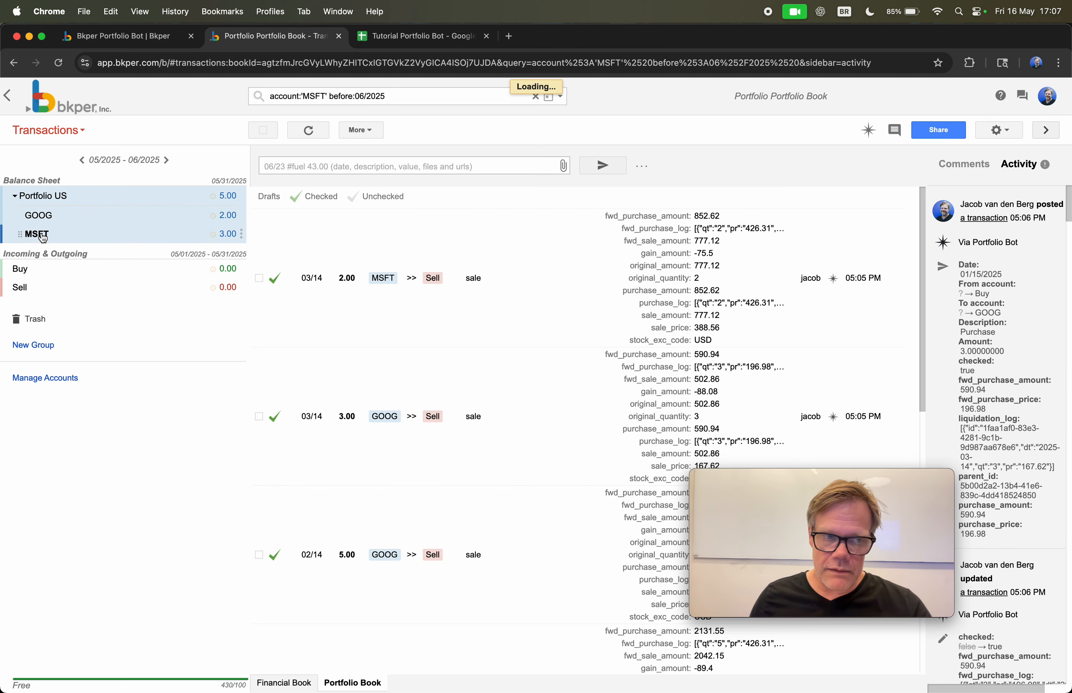
pyautogui.click(372, 131)
pyautogui.click(377, 151)
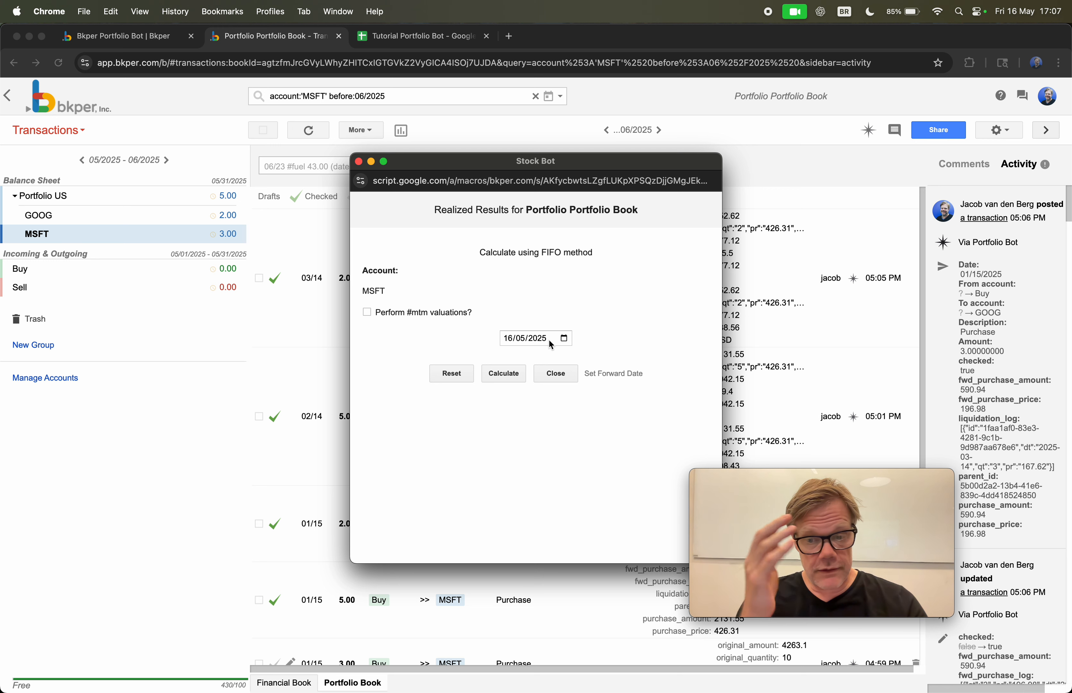